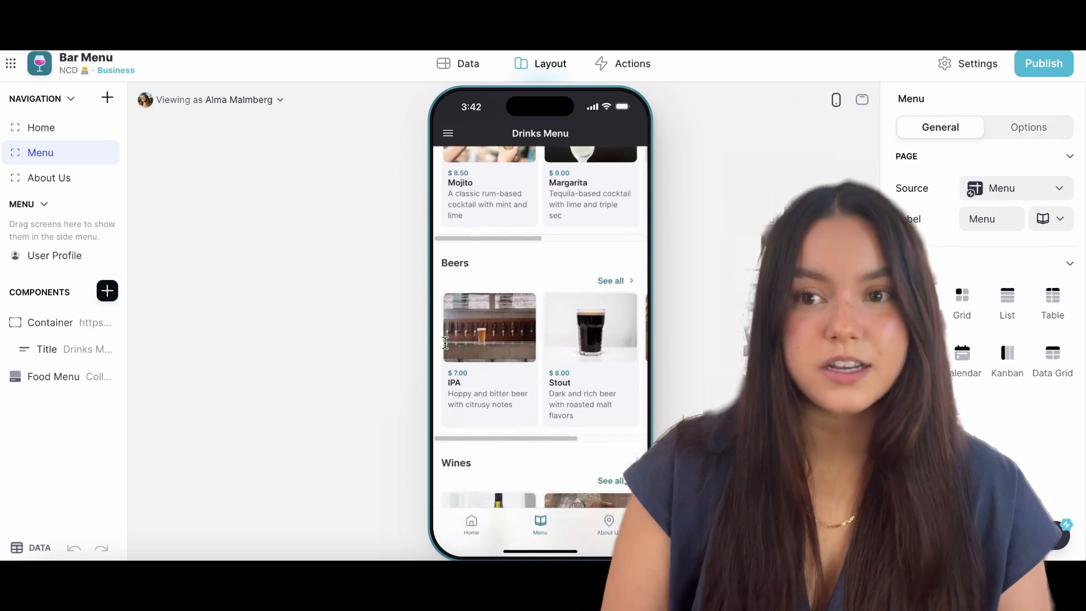
# Examine the finished app's IPA detail page, the Menu data table and the About Us screen.
pyautogui.click(453, 340)
pyautogui.scroll(-3, 625, 385)
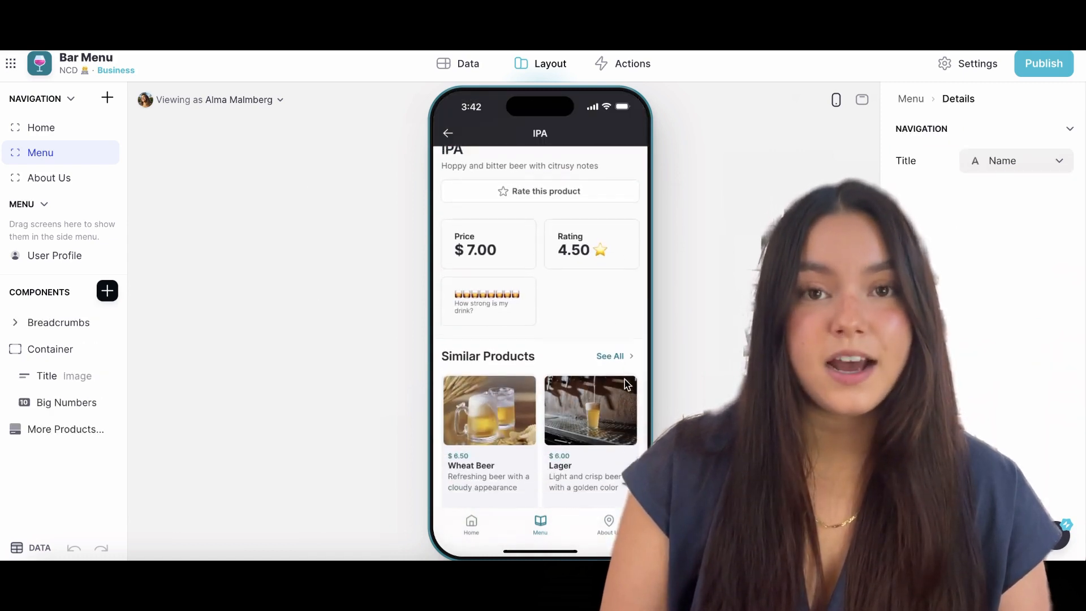
pyautogui.click(447, 129)
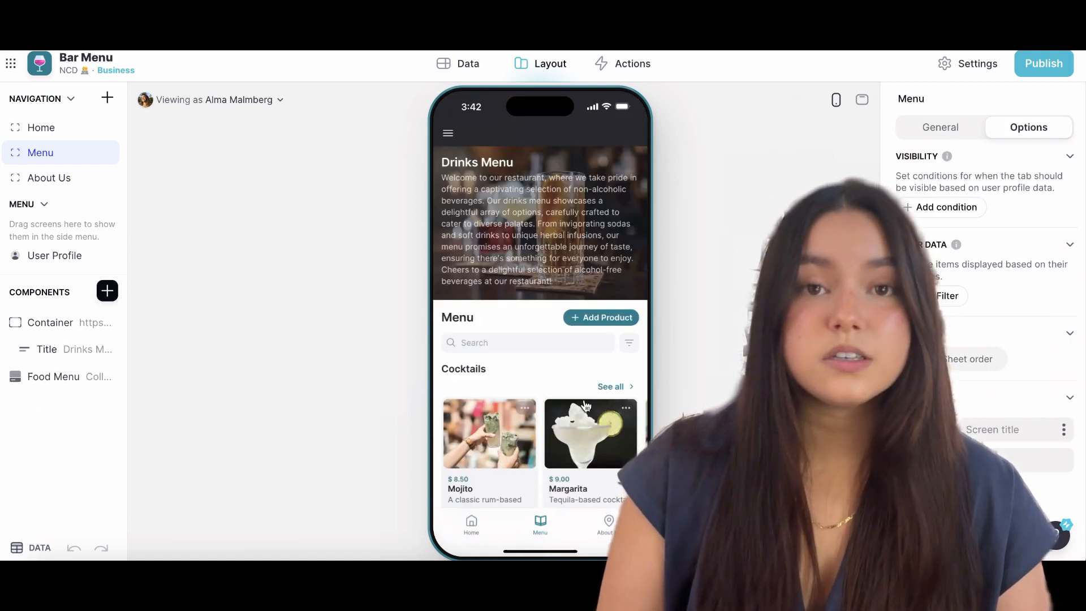
pyautogui.click(62, 177)
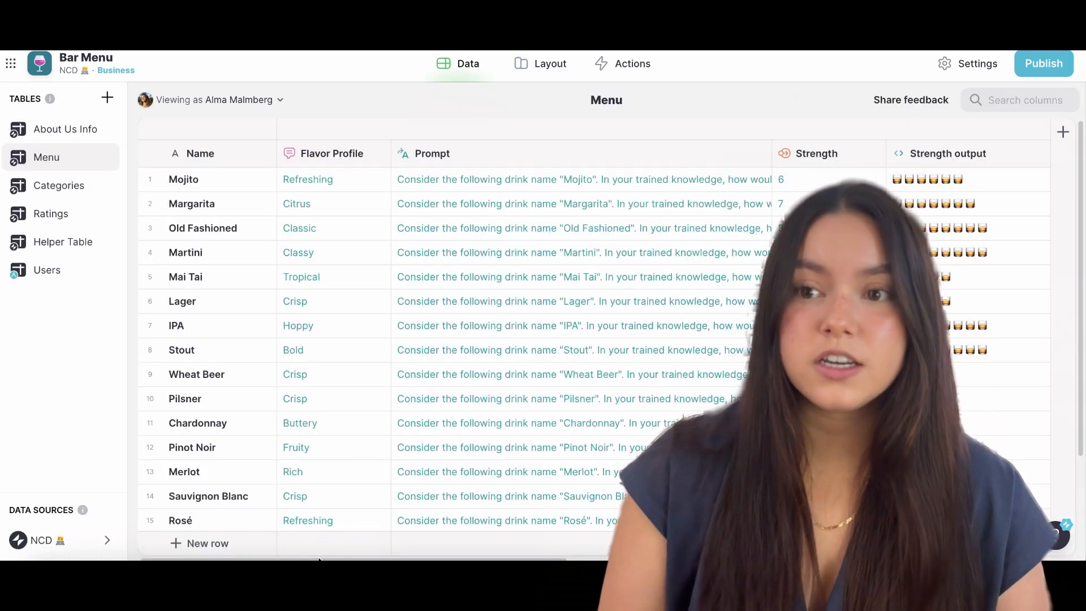
pyautogui.click(550, 63)
pyautogui.scroll(-5, 615, 420)
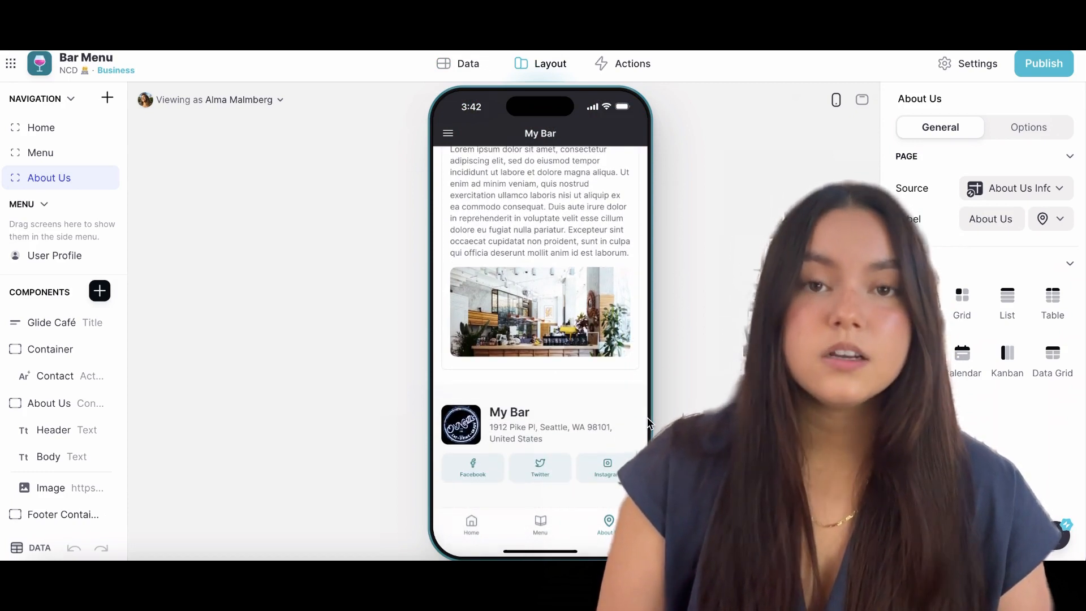
pyautogui.click(34, 153)
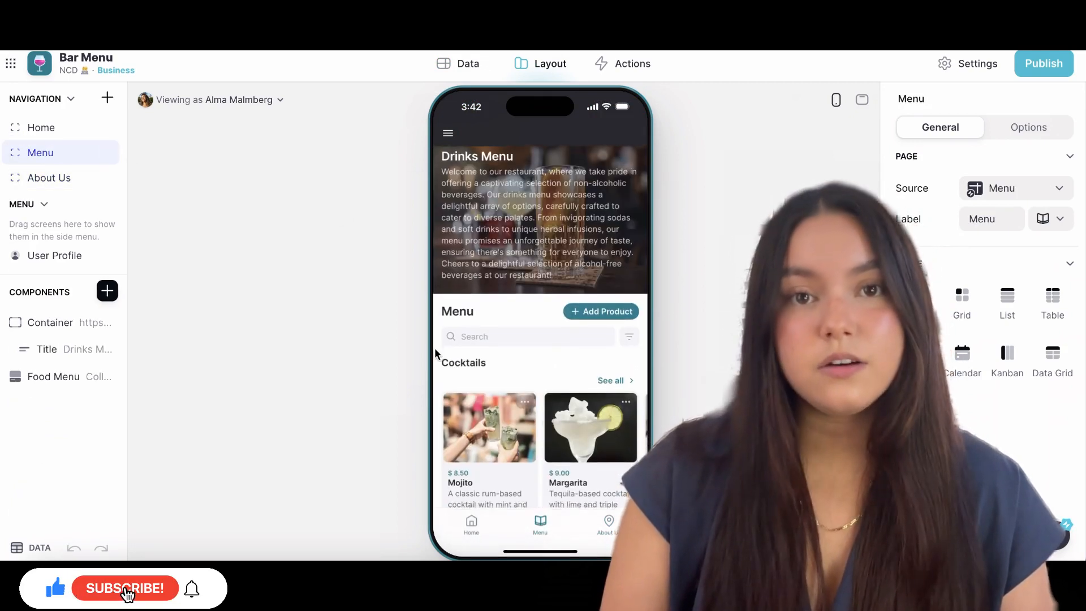
# Review the Beers section of the Menu screen preview and the IPA product's detail page again.
pyautogui.scroll(-4, 444, 339)
pyautogui.scroll(-3, 446, 348)
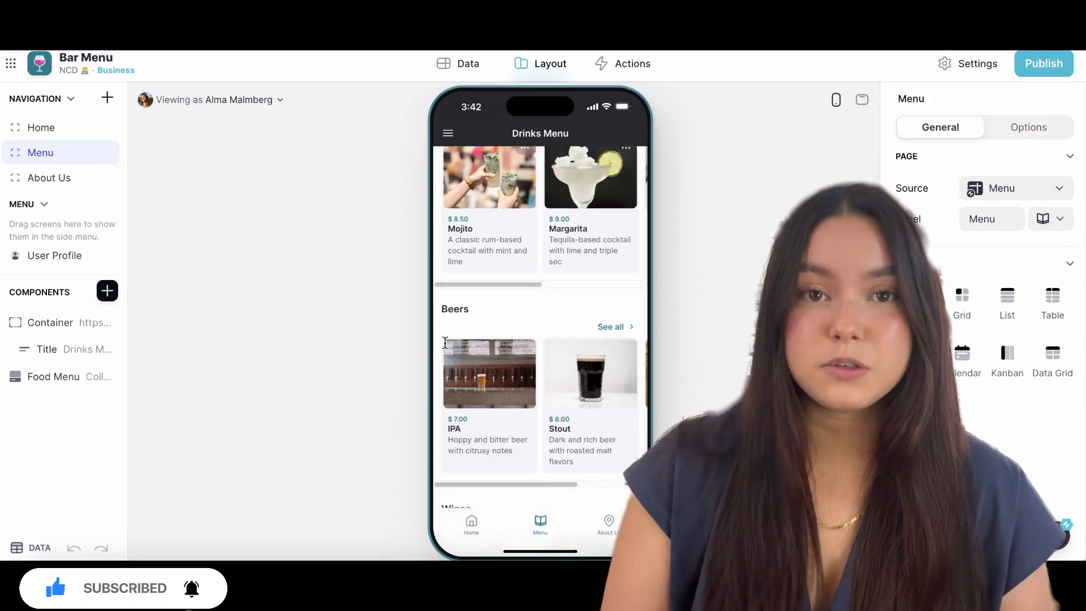
pyautogui.click(447, 347)
pyautogui.scroll(-3, 626, 383)
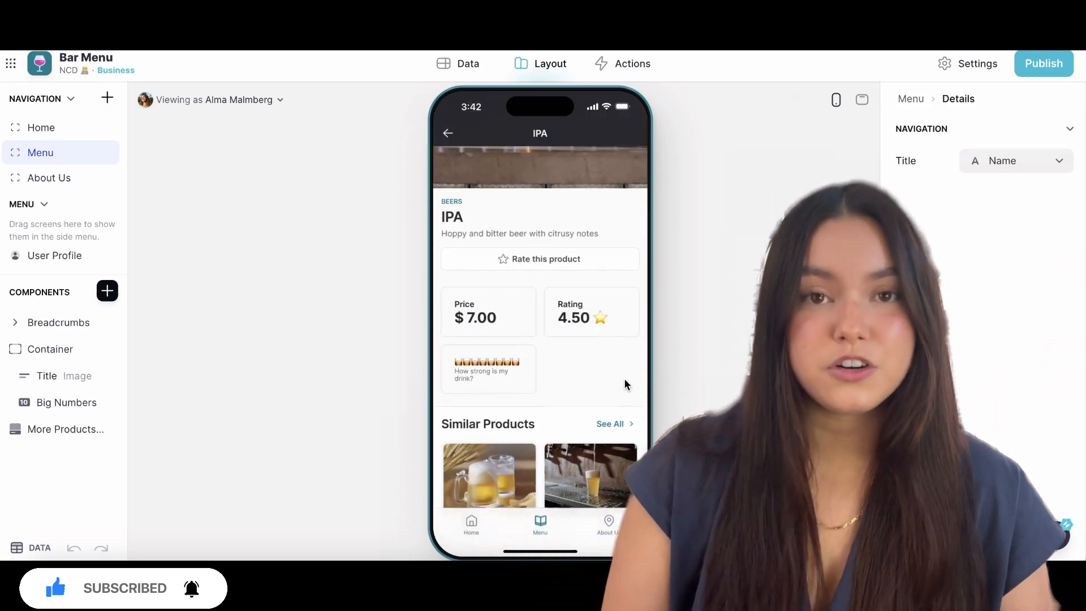
pyautogui.click(451, 135)
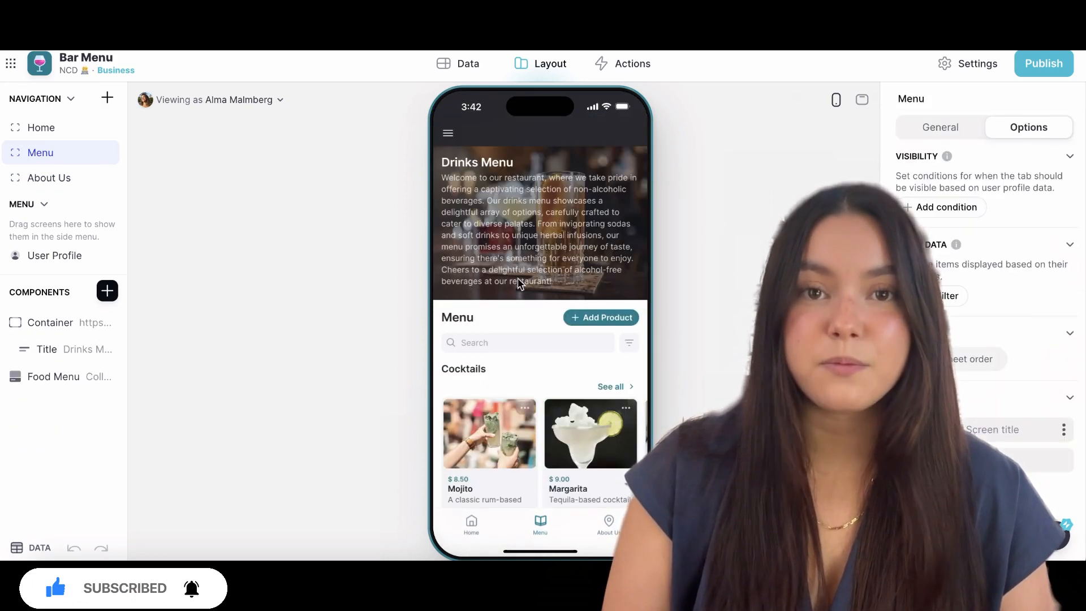
pyautogui.click(49, 178)
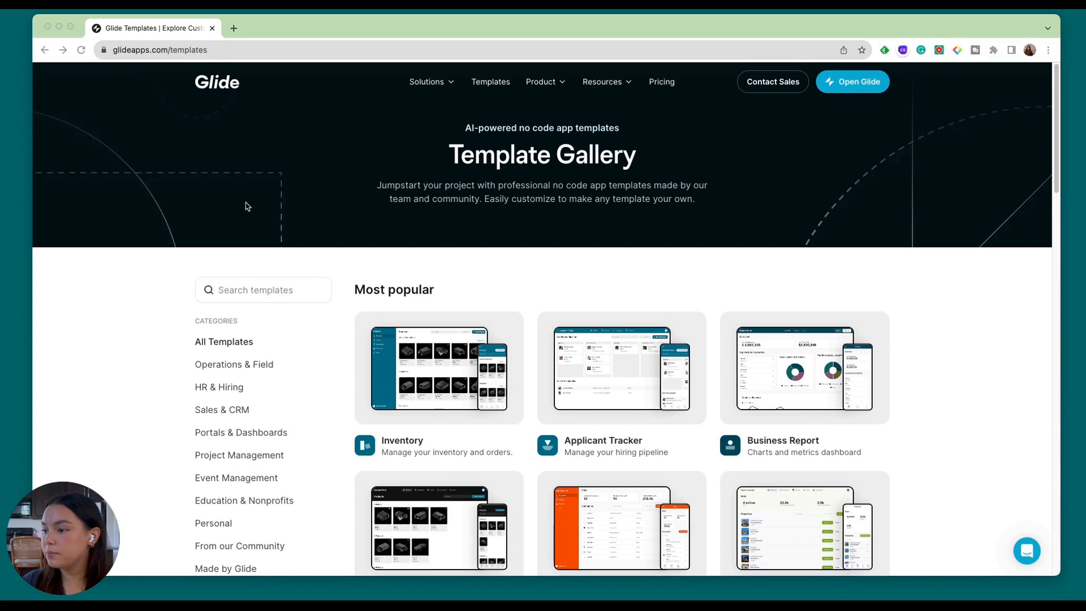
# Open the Glide dashboard and go to the Template Store from the NCD team's templates.
pyautogui.click(866, 88)
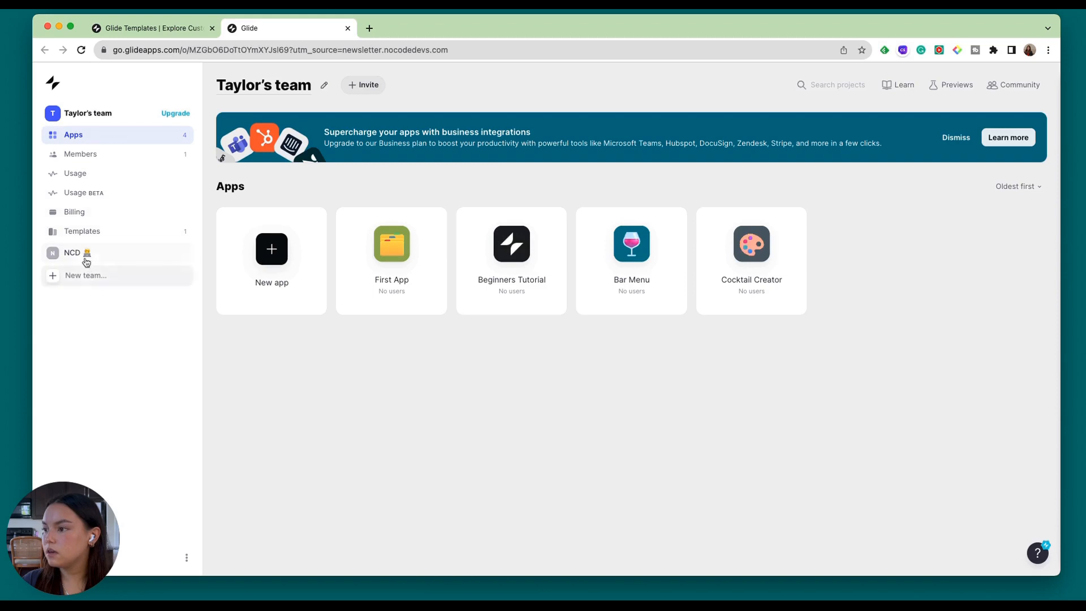
pyautogui.click(85, 256)
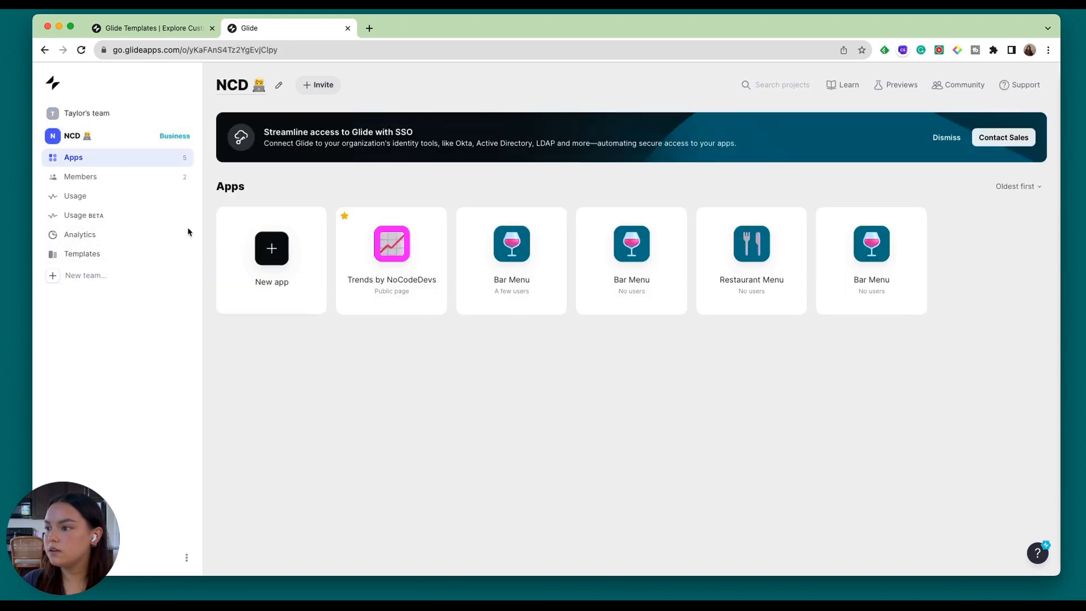
pyautogui.click(113, 261)
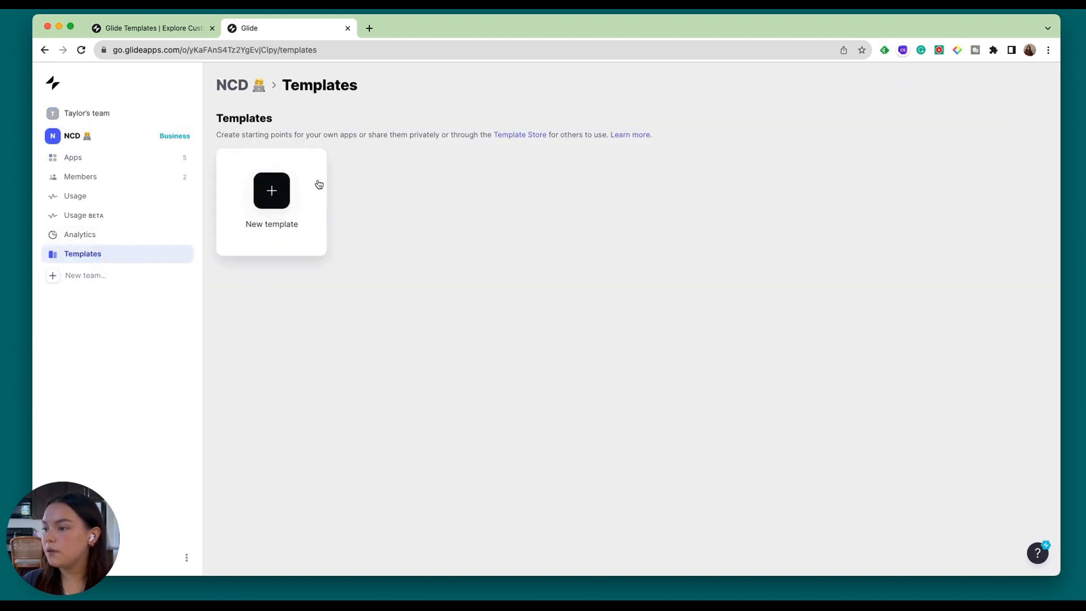
pyautogui.click(515, 135)
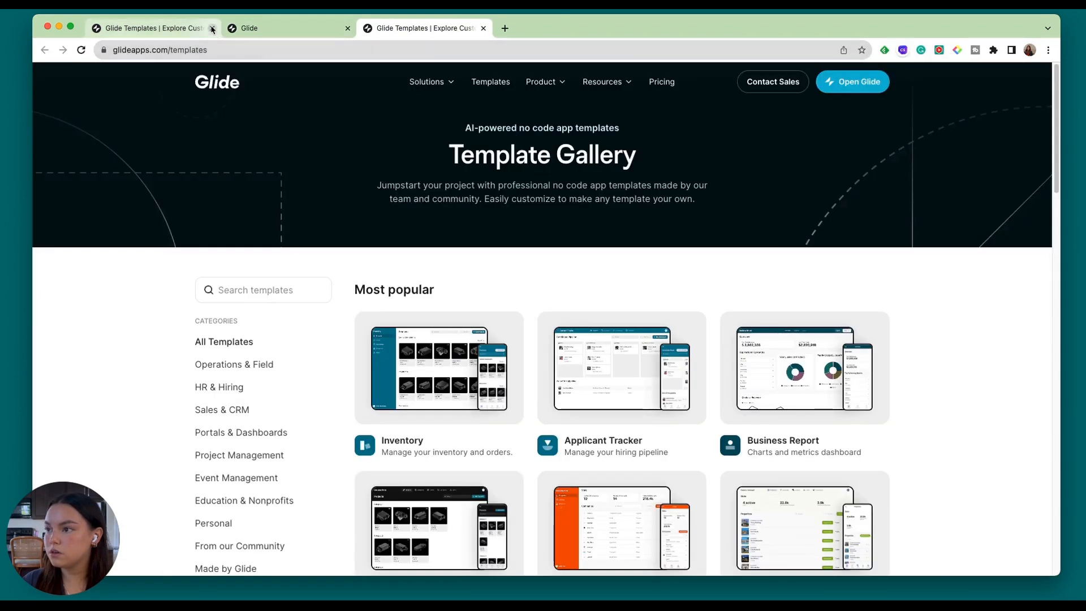
# Search the template gallery for "bar te".
pyautogui.scroll(-3, 423, 342)
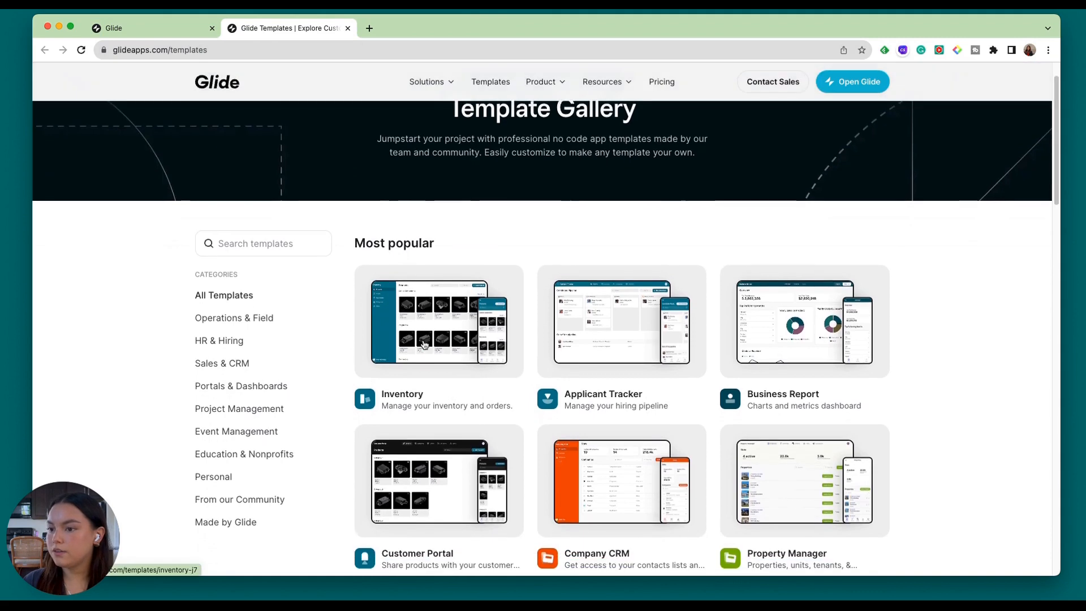
pyautogui.scroll(-2, 478, 365)
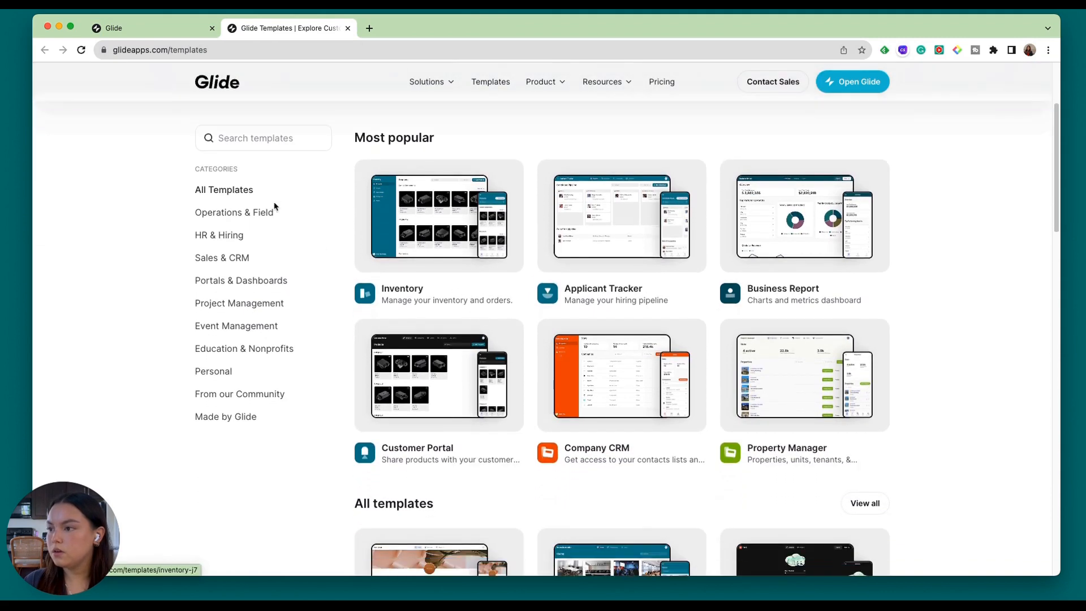
pyautogui.click(283, 137)
pyautogui.write('bar te')
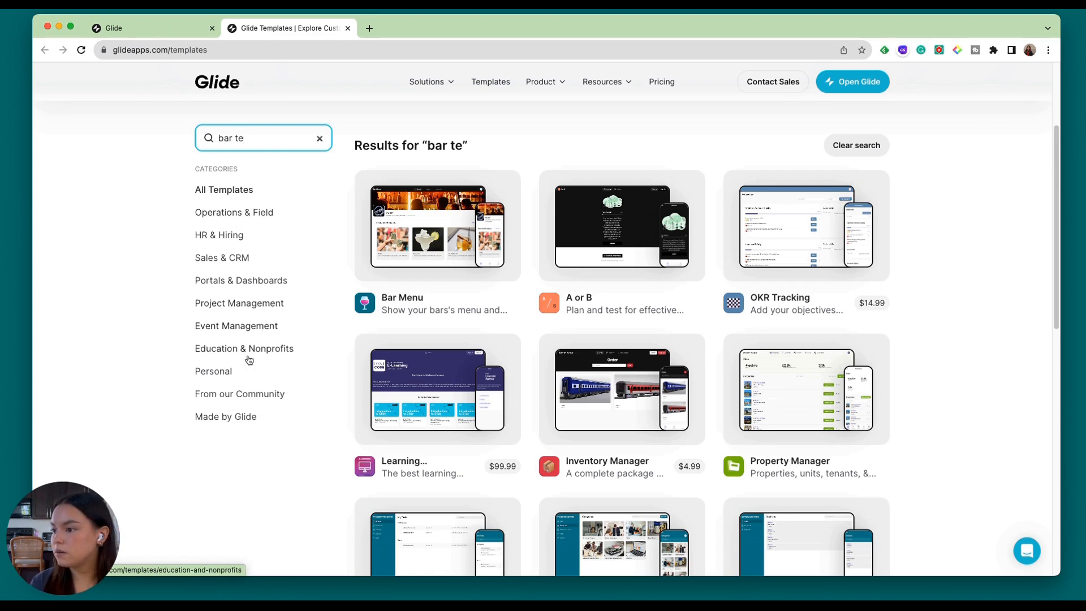
# Browse the Event Management and HR & Hiring template categories and search for "bar men" within HR & Hiring.
pyautogui.click(236, 327)
pyautogui.scroll(-5, 510, 391)
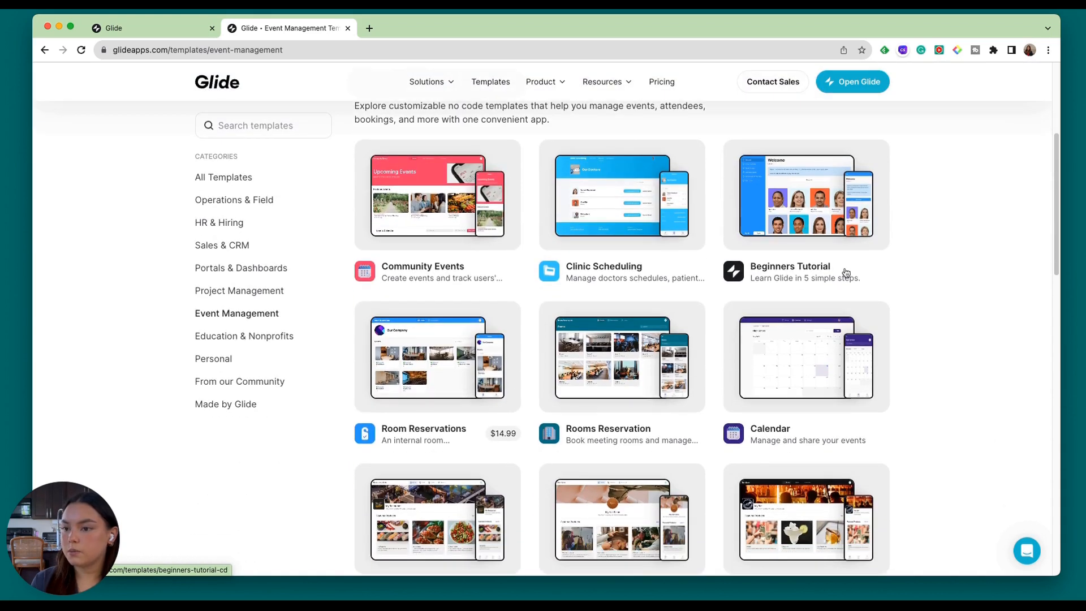
pyautogui.click(224, 222)
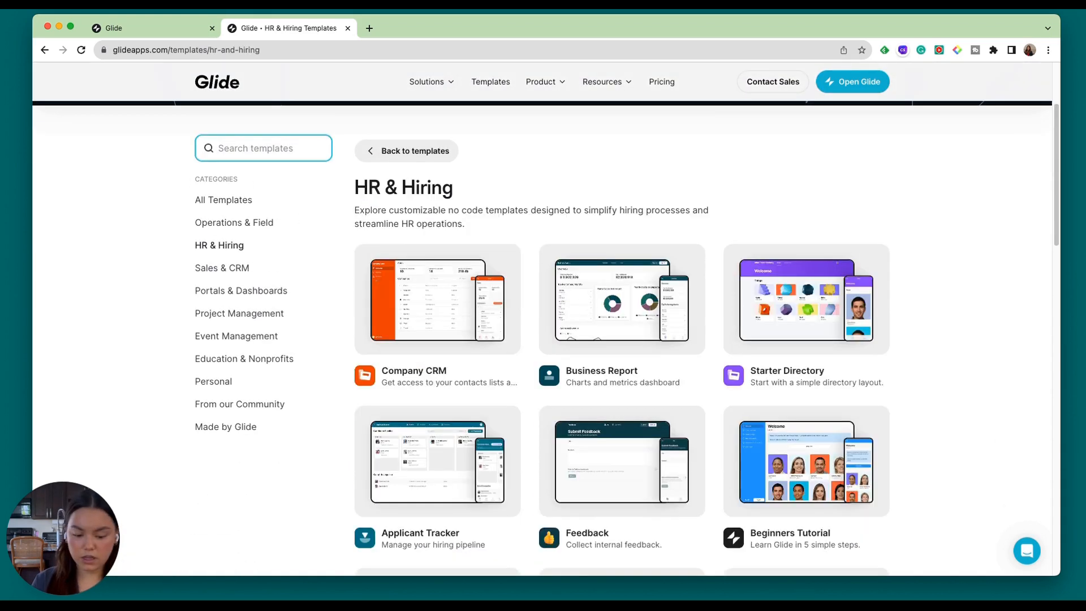
pyautogui.write('bar men')
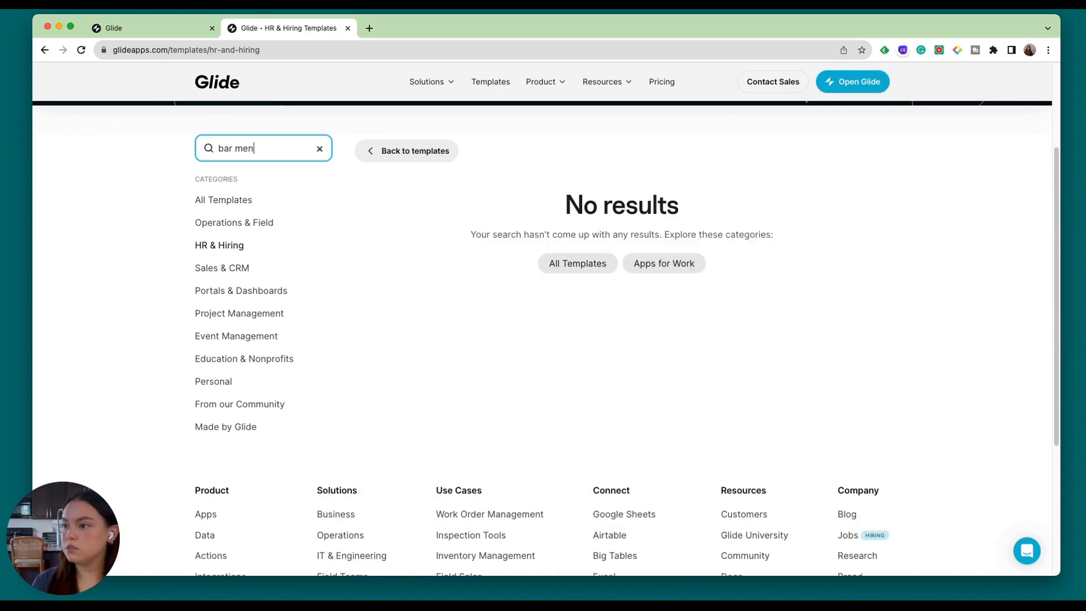
pyautogui.press('BackSpace')
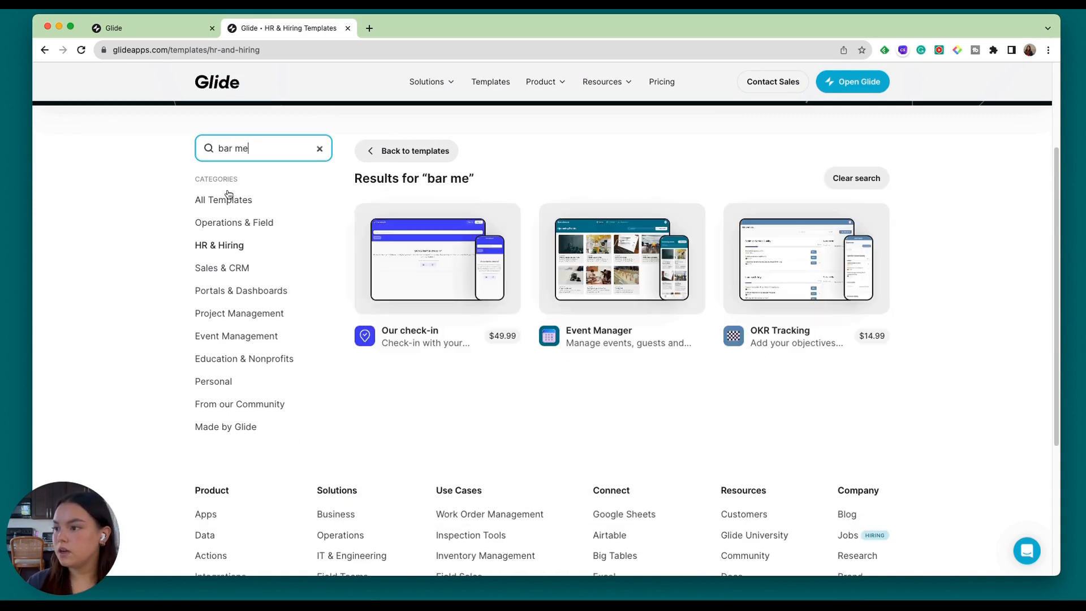
# Return to all templates and open the Bar Menu template's page.
pyautogui.click(211, 195)
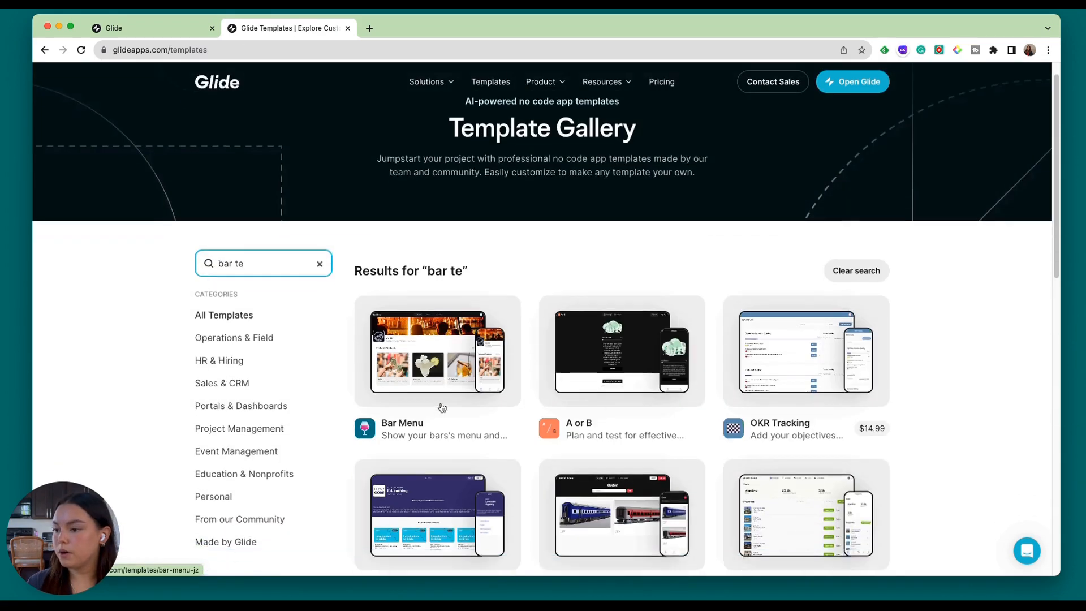
pyautogui.scroll(-3, 442, 407)
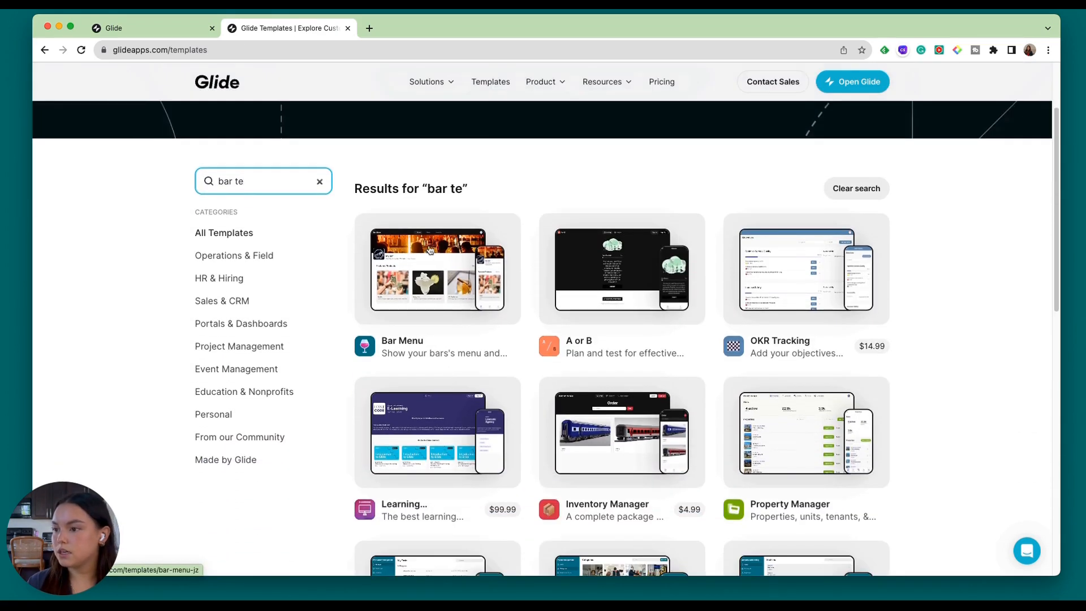
pyautogui.click(430, 250)
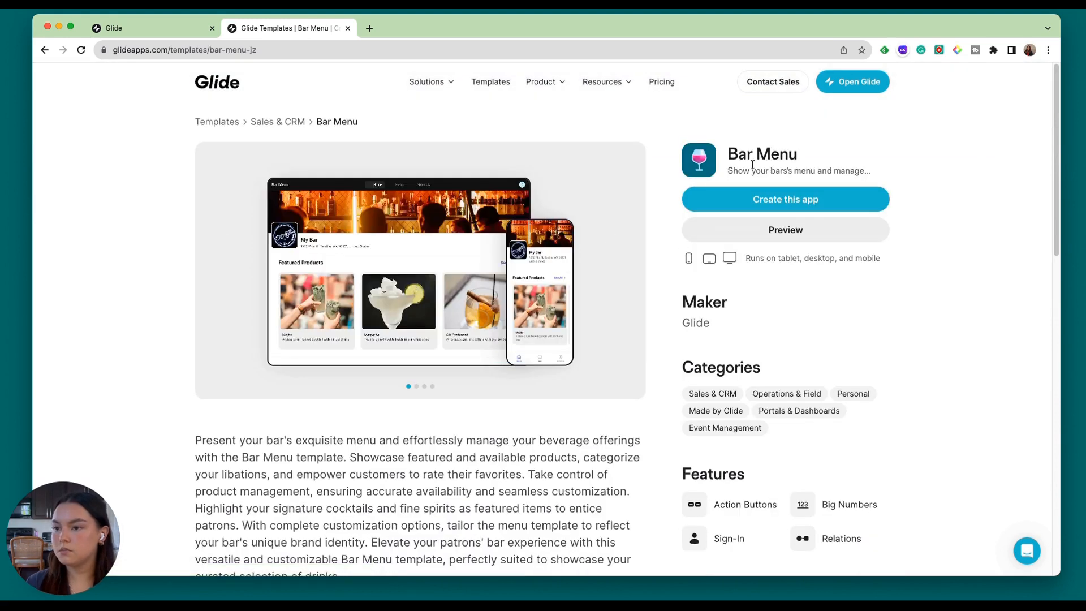
# Create an app from the Bar Menu template, copying it with the NCD team as owner.
pyautogui.click(759, 204)
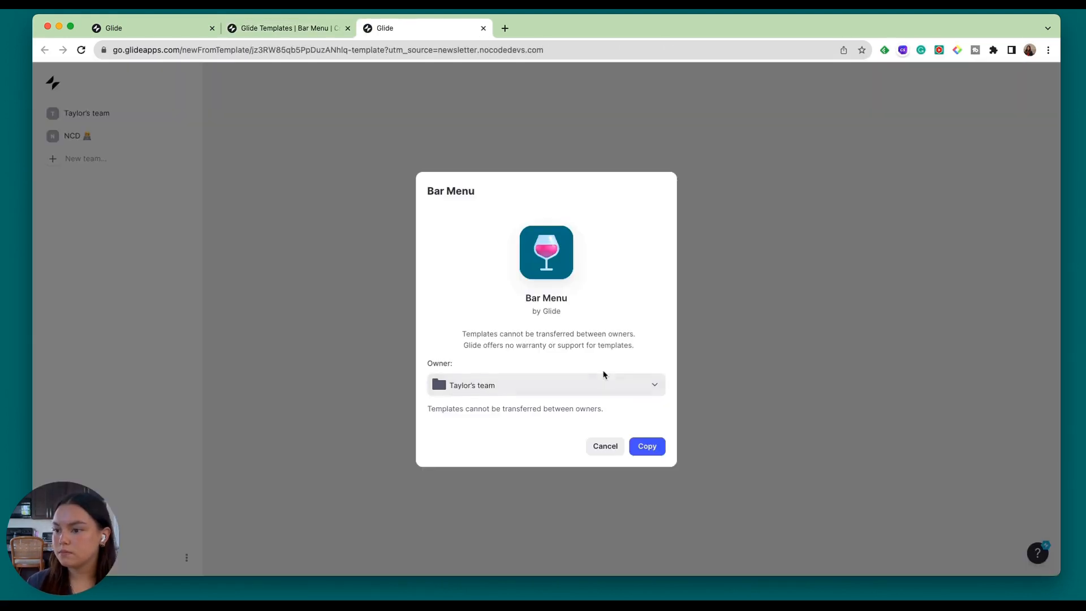
pyautogui.click(605, 383)
pyautogui.click(605, 403)
pyautogui.click(647, 446)
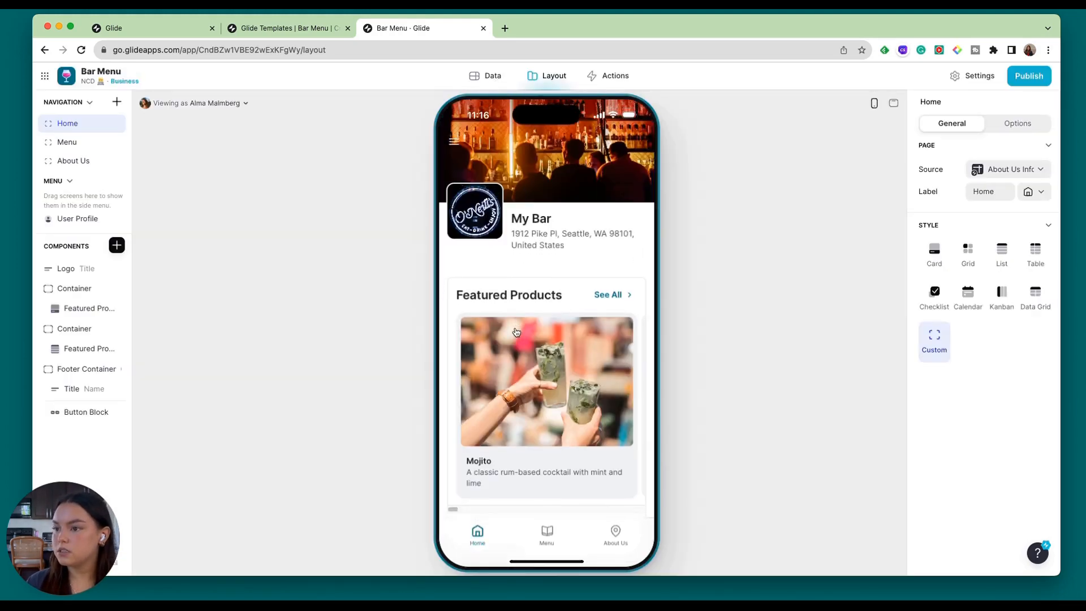
# Look through the new app's Home screen preview, from the featured products to the categories and footer.
pyautogui.scroll(-3, 516, 331)
pyautogui.scroll(3, 516, 331)
pyautogui.scroll(-6, 568, 359)
pyautogui.scroll(-3, 568, 359)
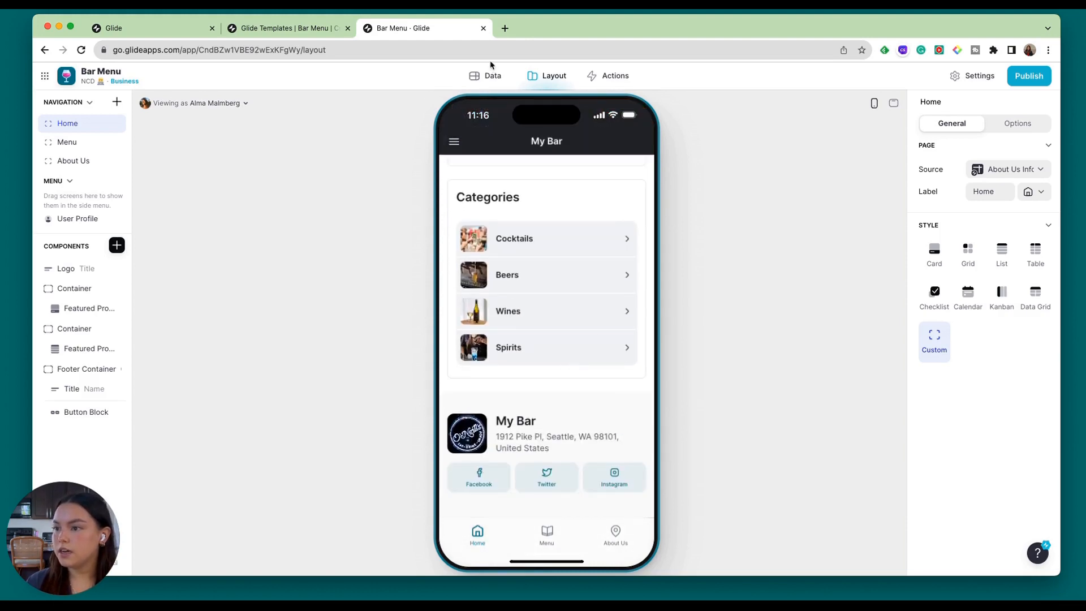
# Look over the app's data tables, including Menu, Categories, Ratings, Helper Table and About Us Info.
pyautogui.click(487, 75)
pyautogui.click(78, 154)
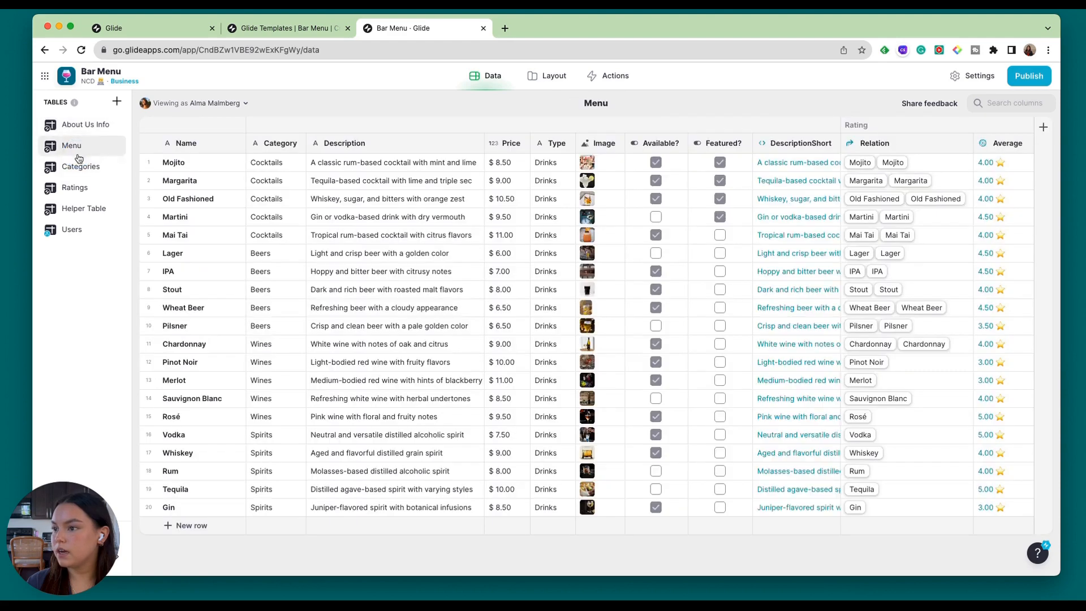
pyautogui.click(77, 169)
pyautogui.click(77, 188)
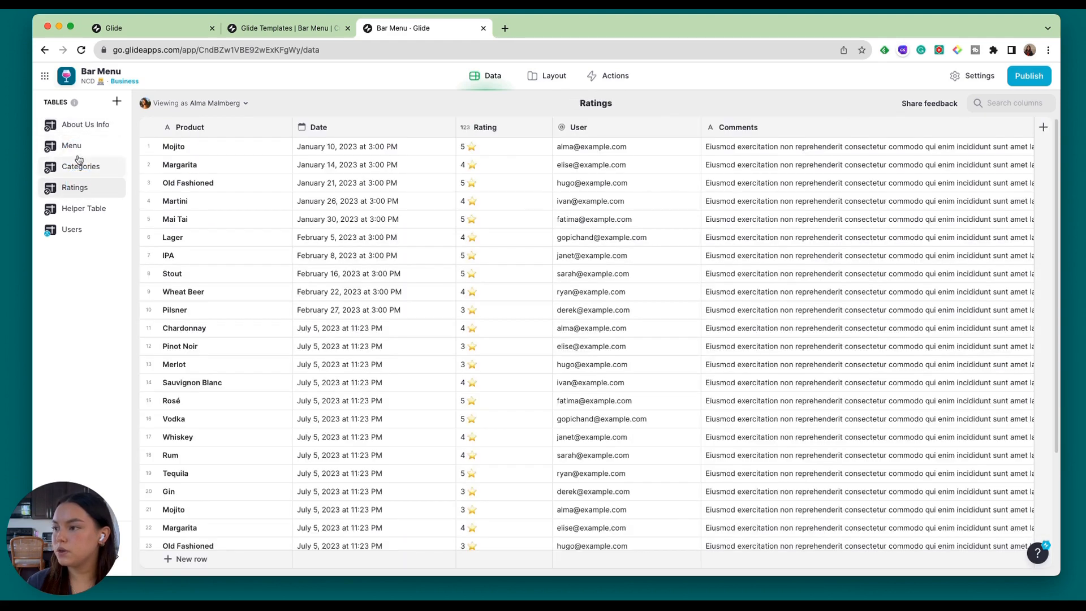
pyautogui.click(88, 210)
pyautogui.click(83, 128)
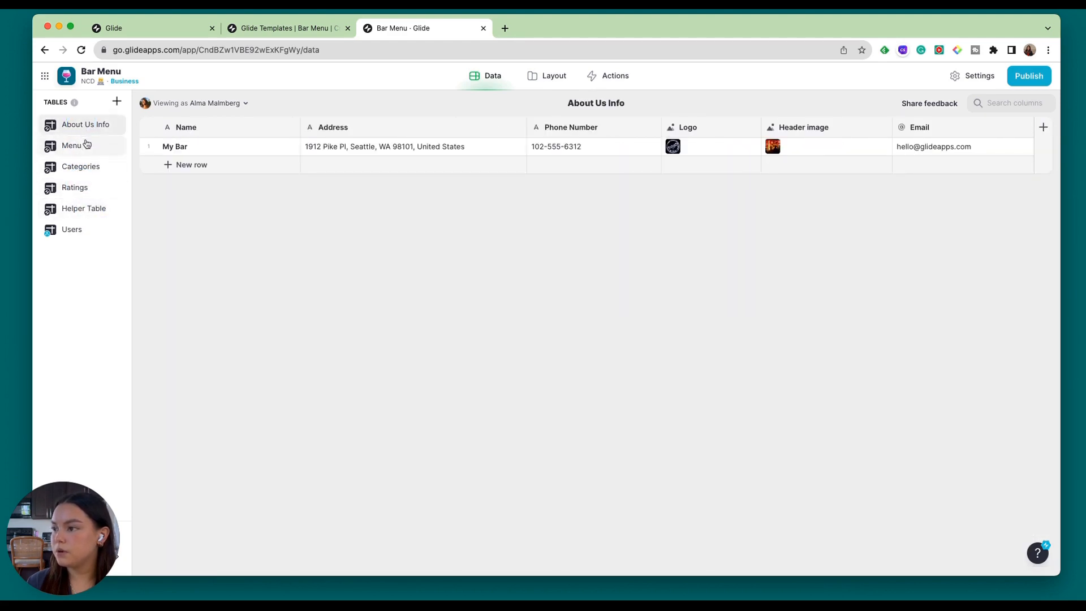
# Review the Menu and About Us screens in the layout preview and return to the Home screen.
pyautogui.click(547, 86)
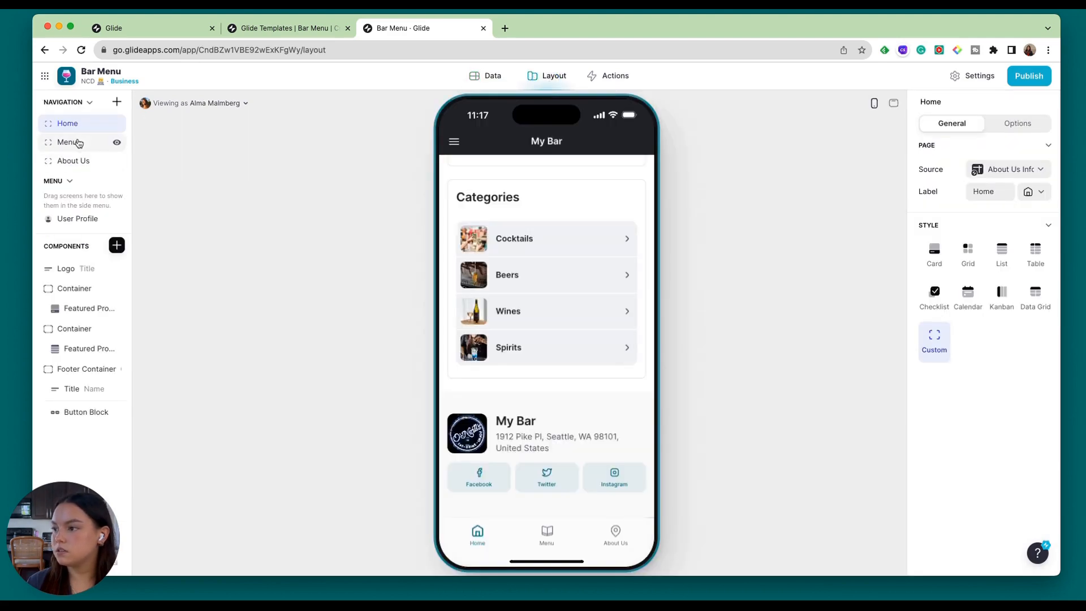
pyautogui.click(76, 143)
pyautogui.scroll(-5, 609, 383)
pyautogui.click(615, 535)
pyautogui.scroll(-5, 536, 303)
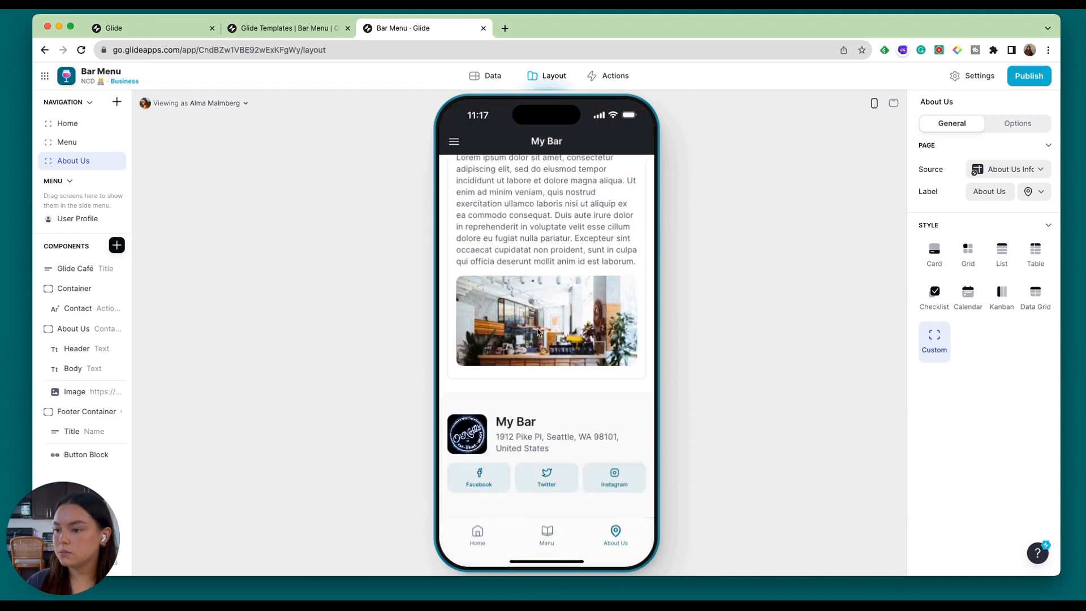
pyautogui.click(62, 124)
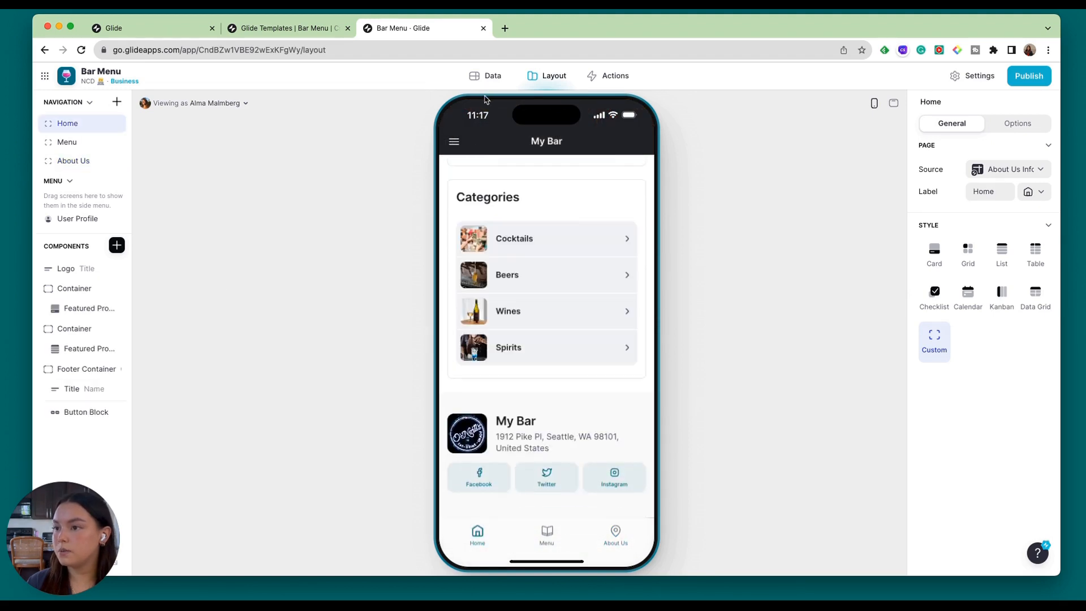
# Examine the Menu data table's columns across to the rating relation and average.
pyautogui.click(486, 76)
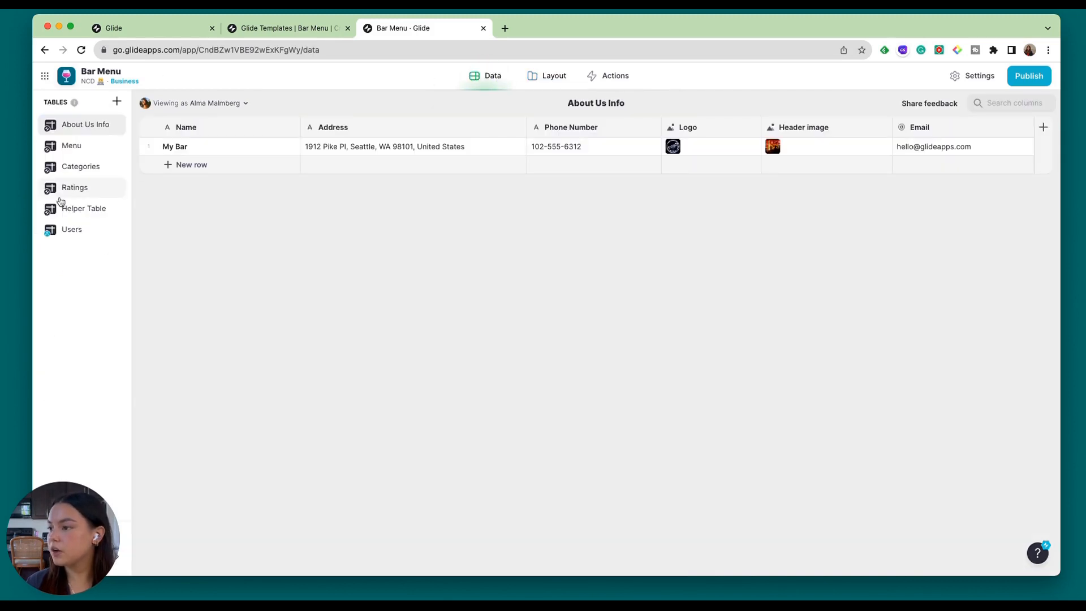
pyautogui.click(72, 146)
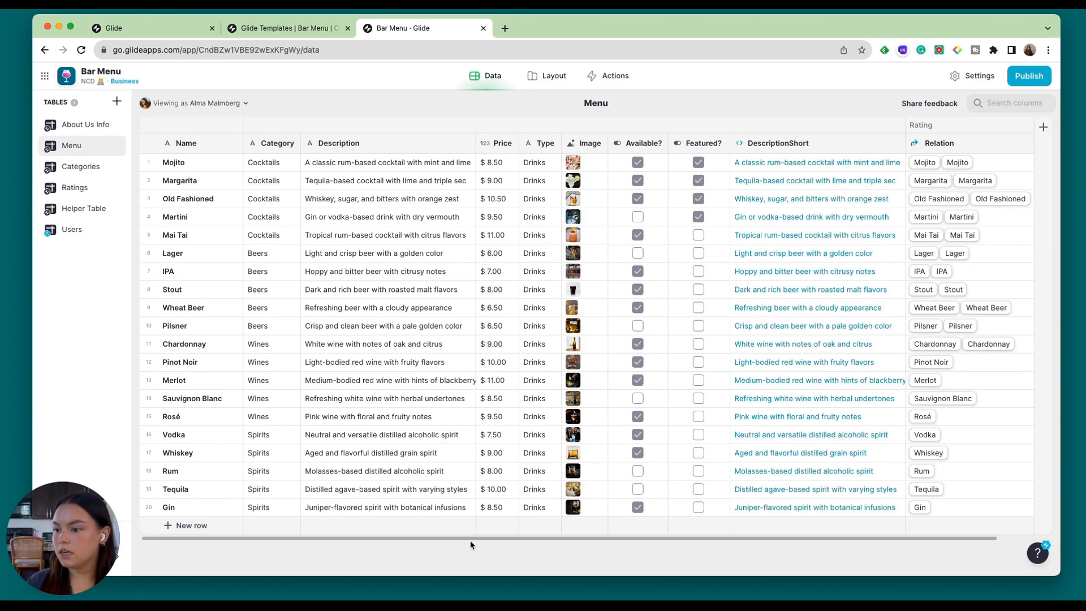
pyautogui.moveTo(471, 541); pyautogui.dragTo(547, 532)
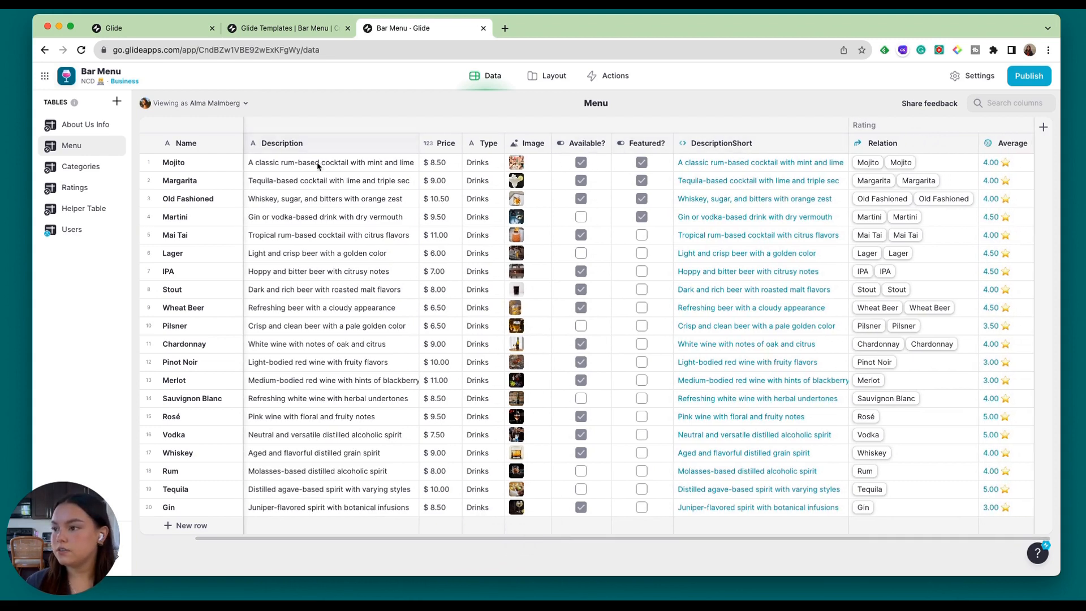
pyautogui.click(916, 542)
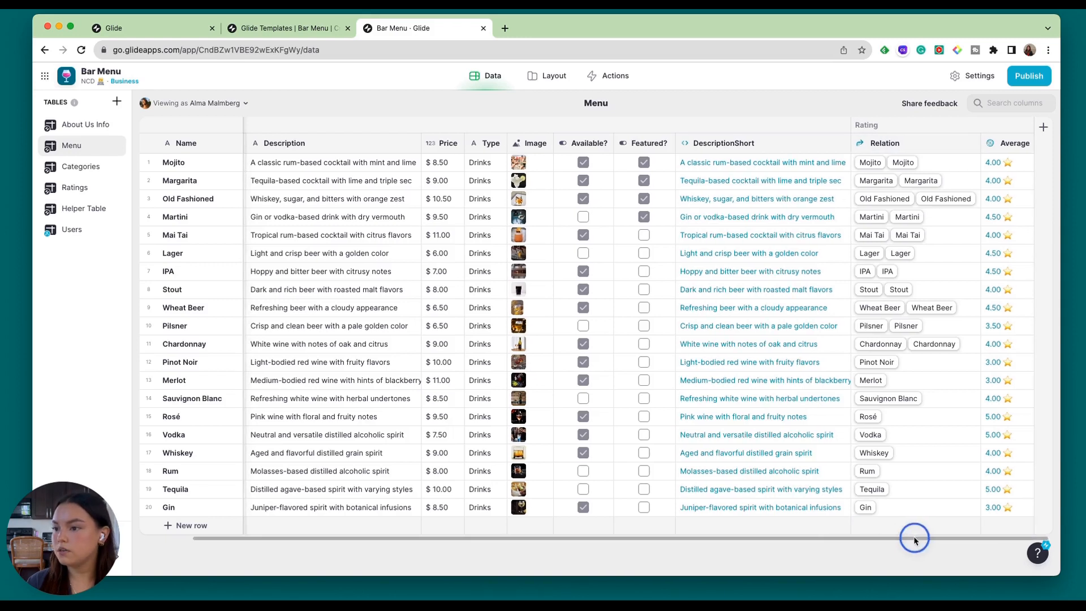
pyautogui.moveTo(911, 541); pyautogui.dragTo(822, 543)
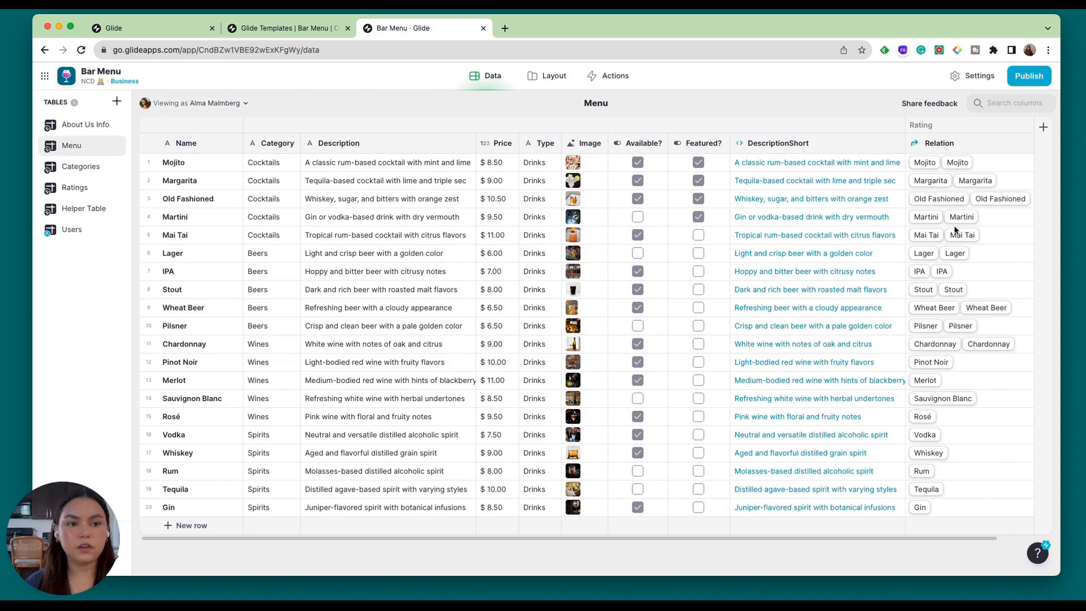
pyautogui.click(234, 144)
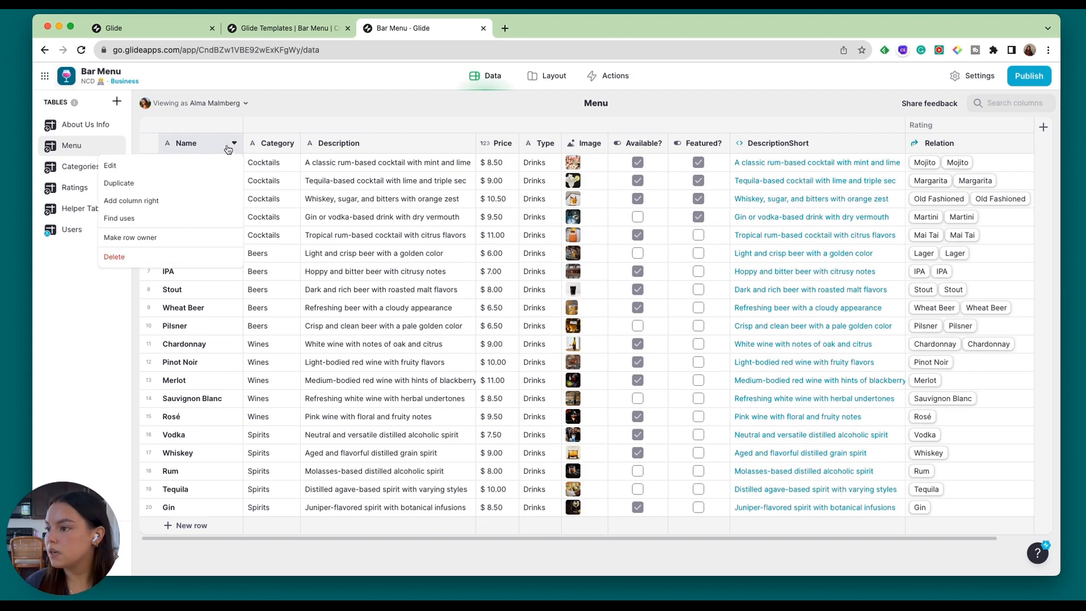
pyautogui.click(191, 203)
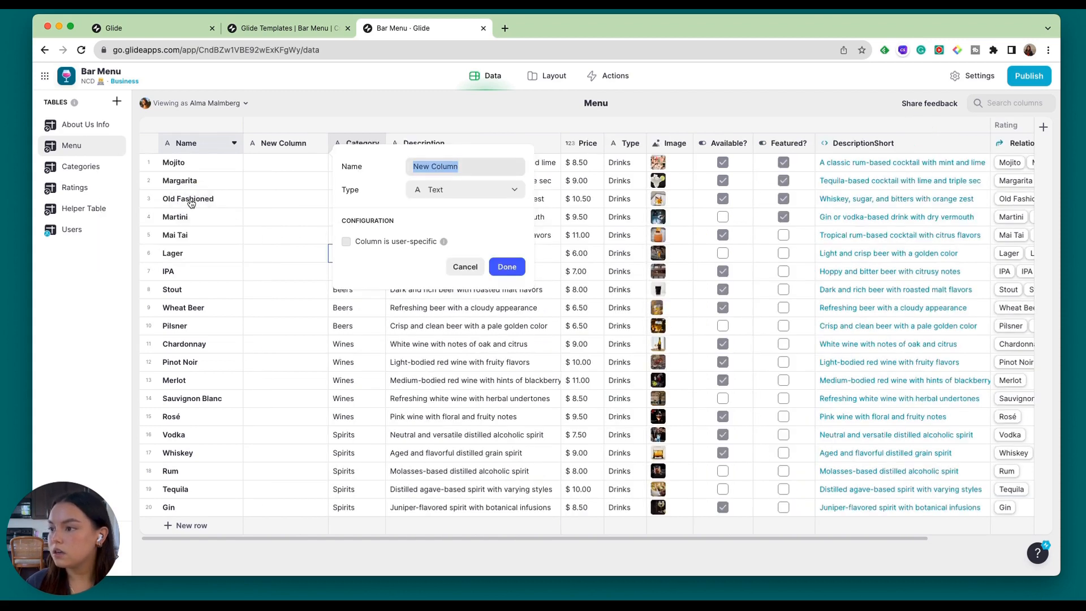
pyautogui.press('Escape')
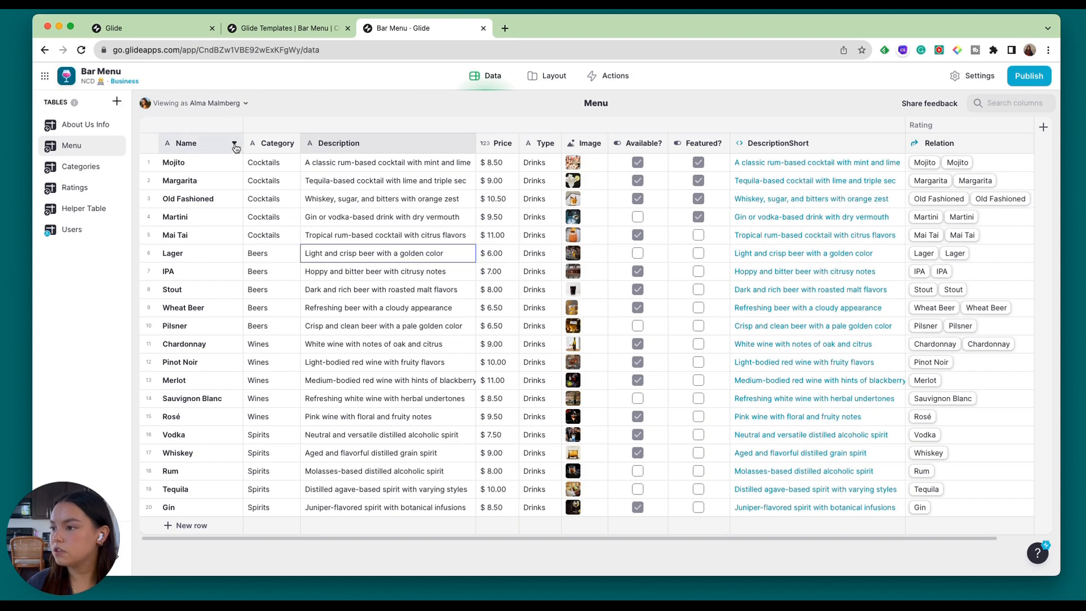
# Add a new column directly after the Name column in the Menu table and name it Flavor Profile.
pyautogui.click(234, 145)
pyautogui.click(188, 203)
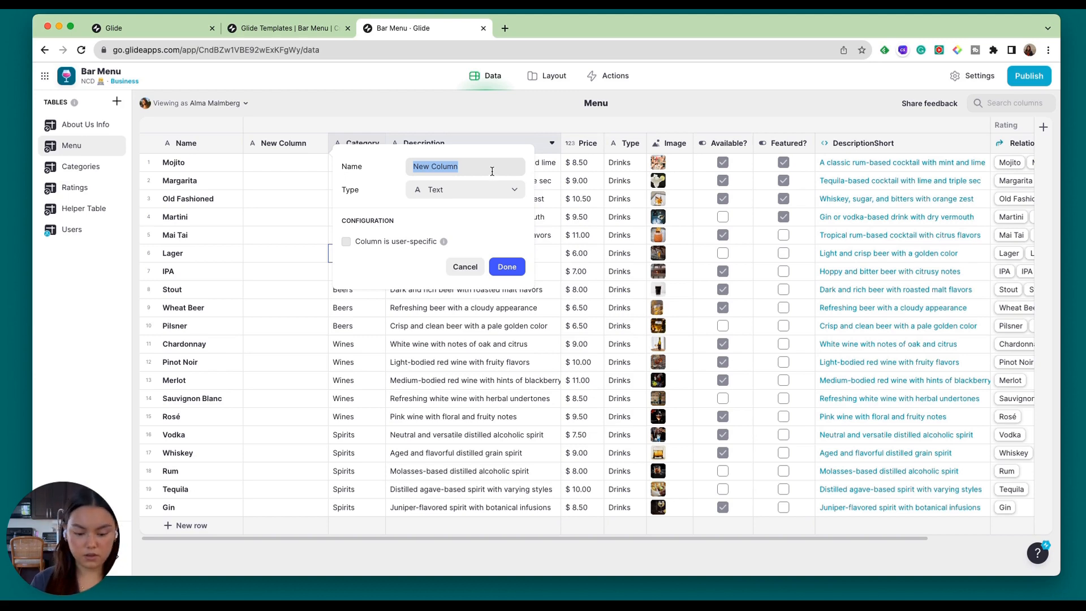
pyautogui.write('Fa')
pyautogui.press('BackSpace')
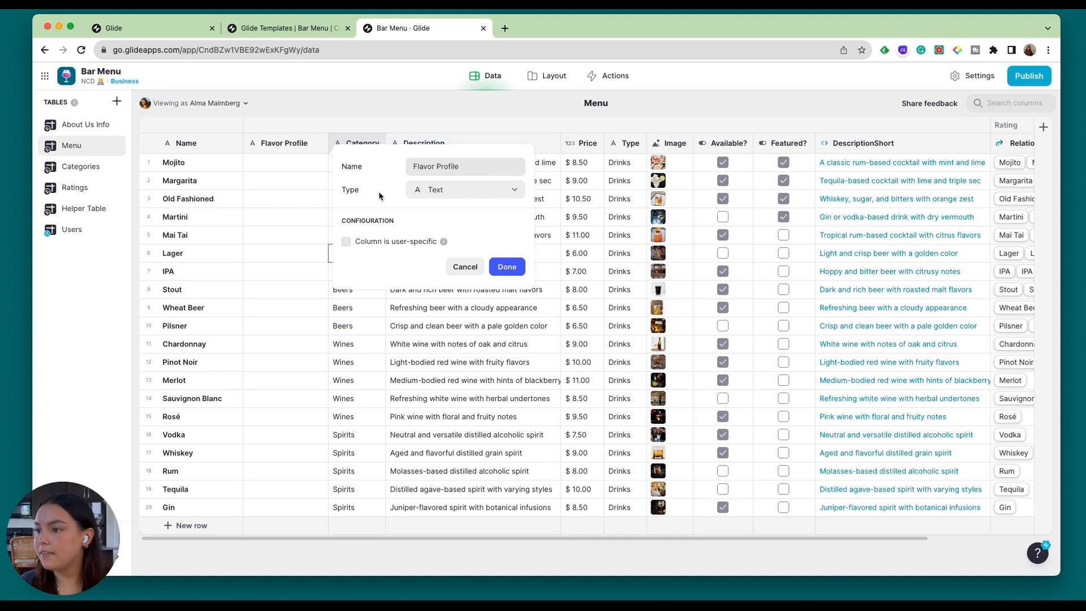
# Look through the computed, AI and integration column types and set the Flavor Profile column's type to Generate Text.
pyautogui.click(453, 198)
pyautogui.moveTo(452, 250)
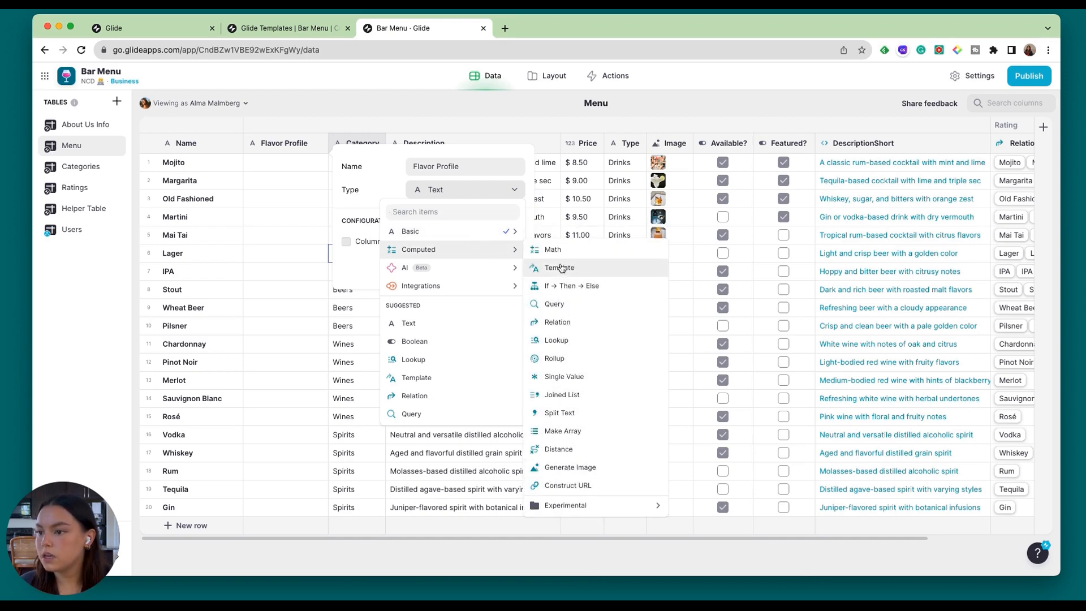
pyautogui.moveTo(495, 269)
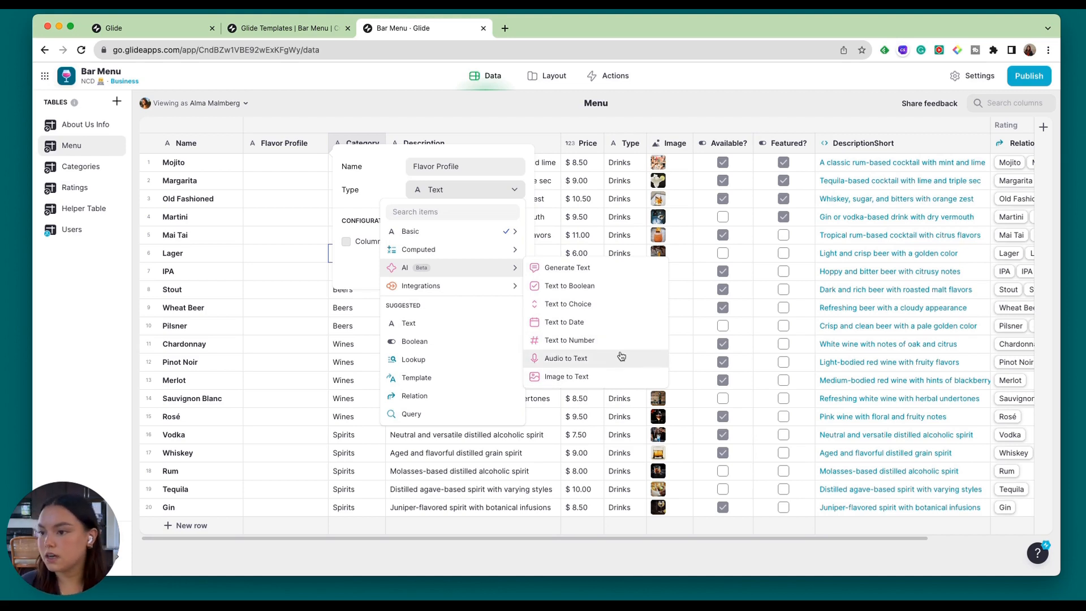
pyautogui.moveTo(478, 286)
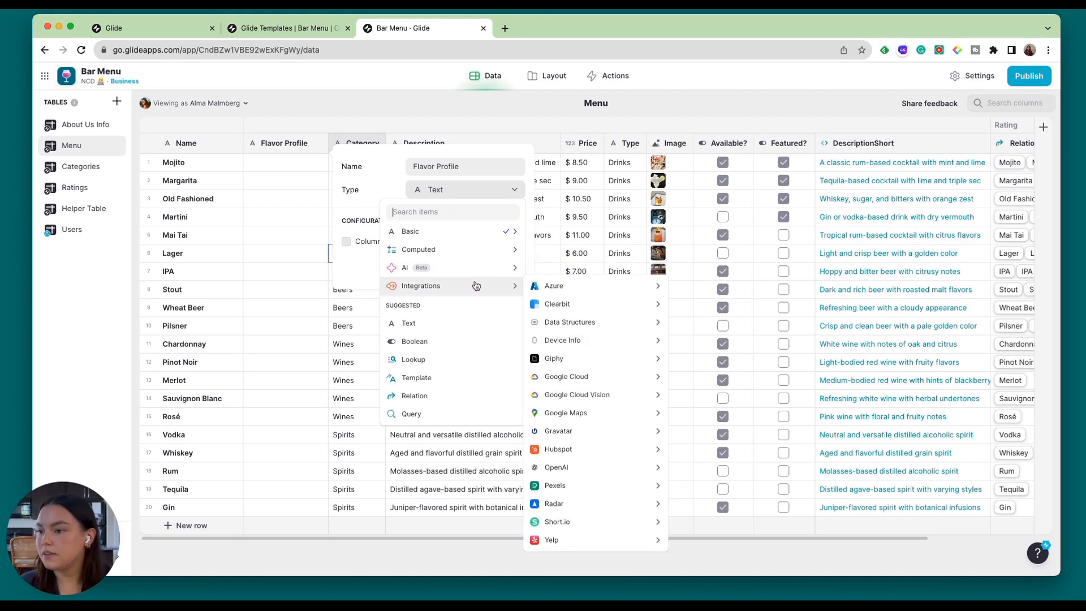
pyautogui.moveTo(610, 390)
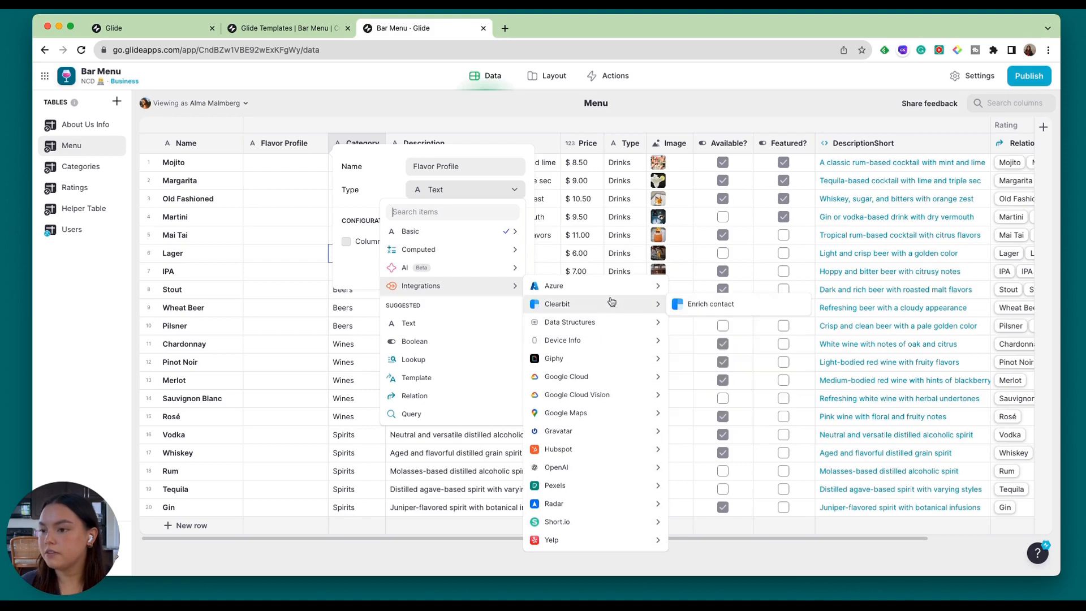
pyautogui.moveTo(623, 418)
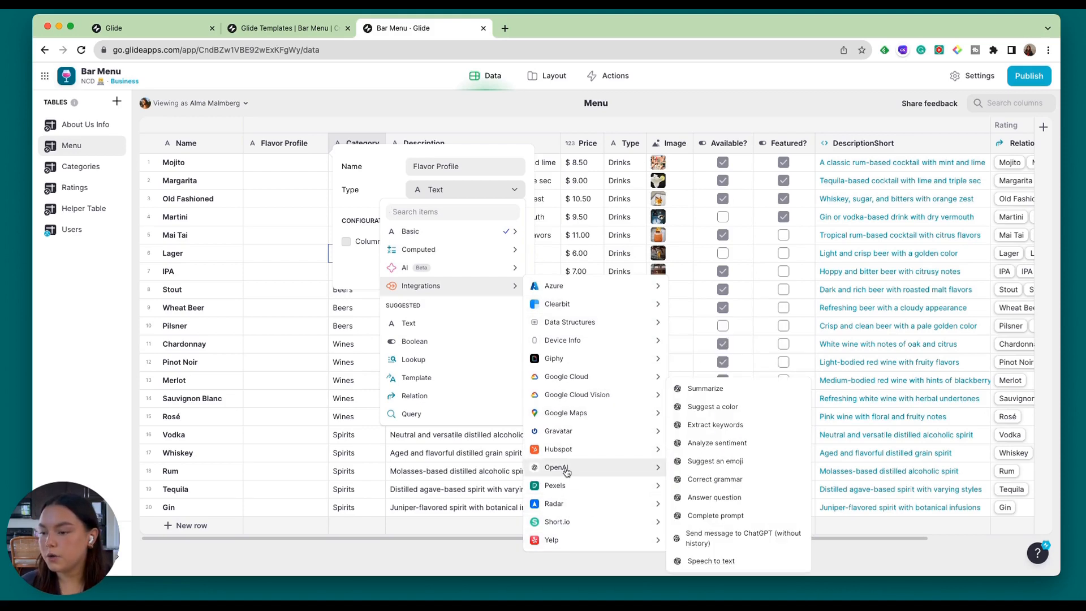
pyautogui.moveTo(586, 454)
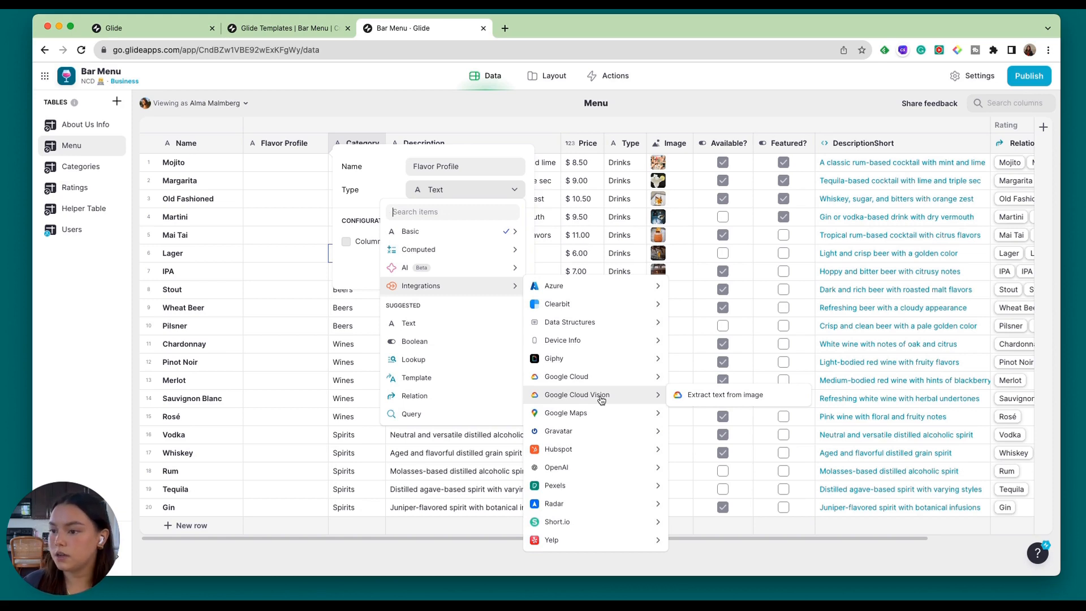
pyautogui.moveTo(417, 268)
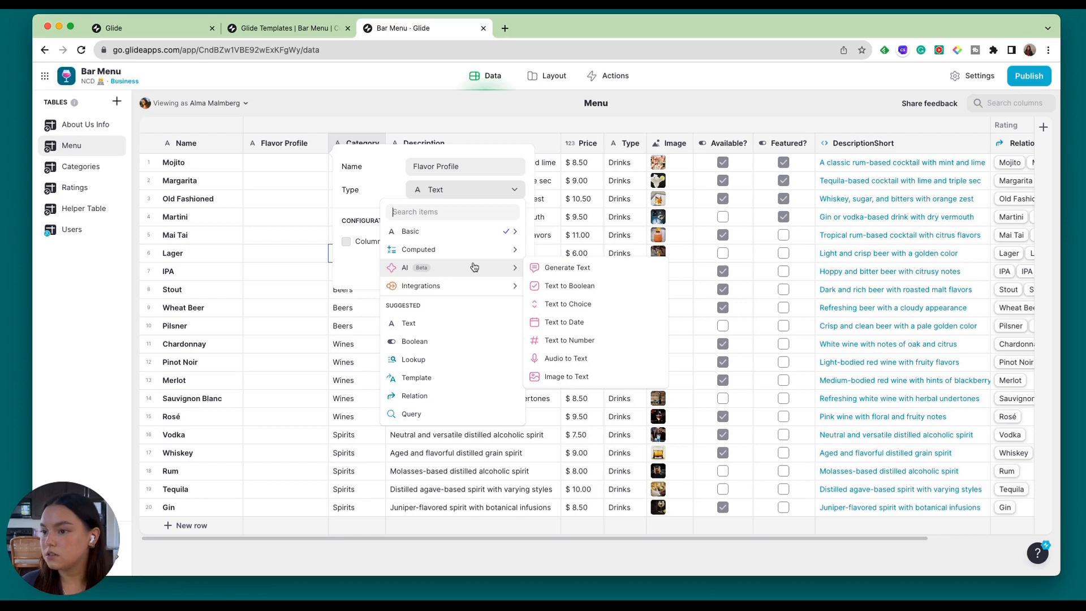
pyautogui.click(553, 275)
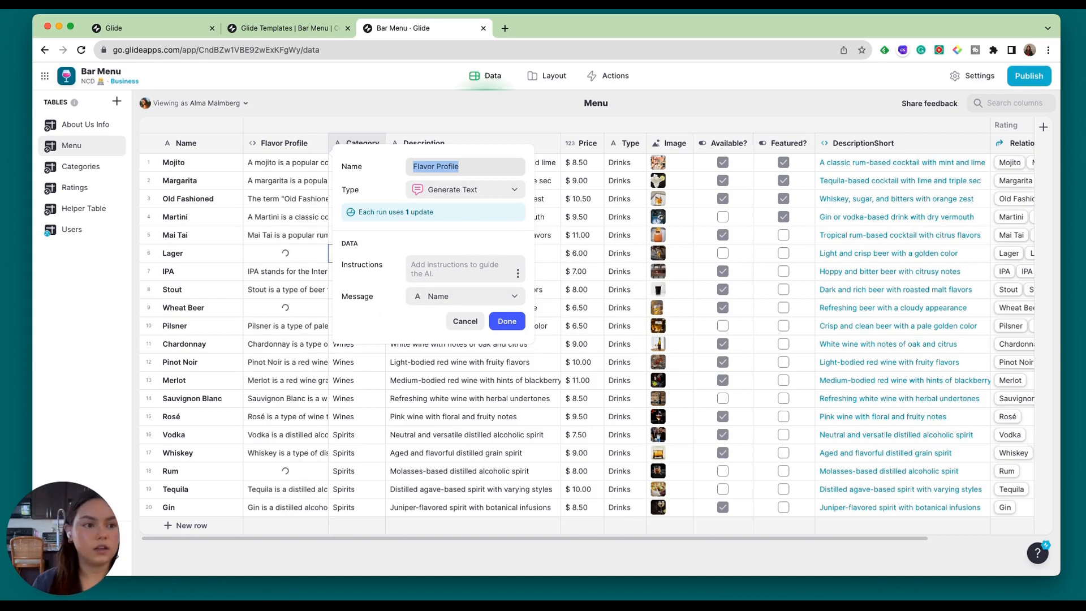
# Enter the column's AI instructions: 'Consider drink name "x" — how would you describe the drinks flavor profile in one word?'.
pyautogui.click(461, 270)
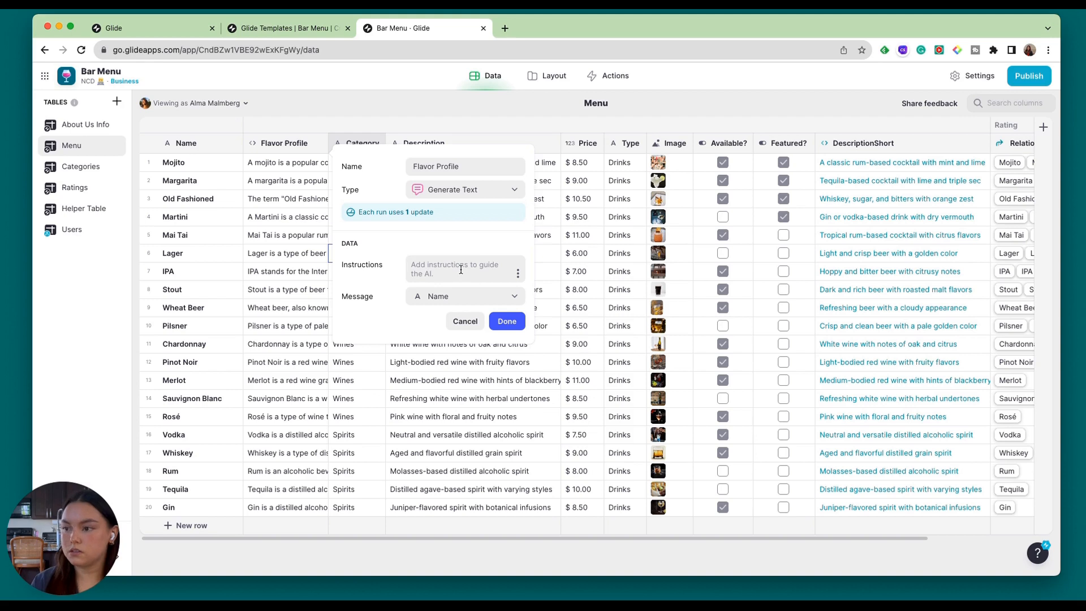
pyautogui.write('Cosn')
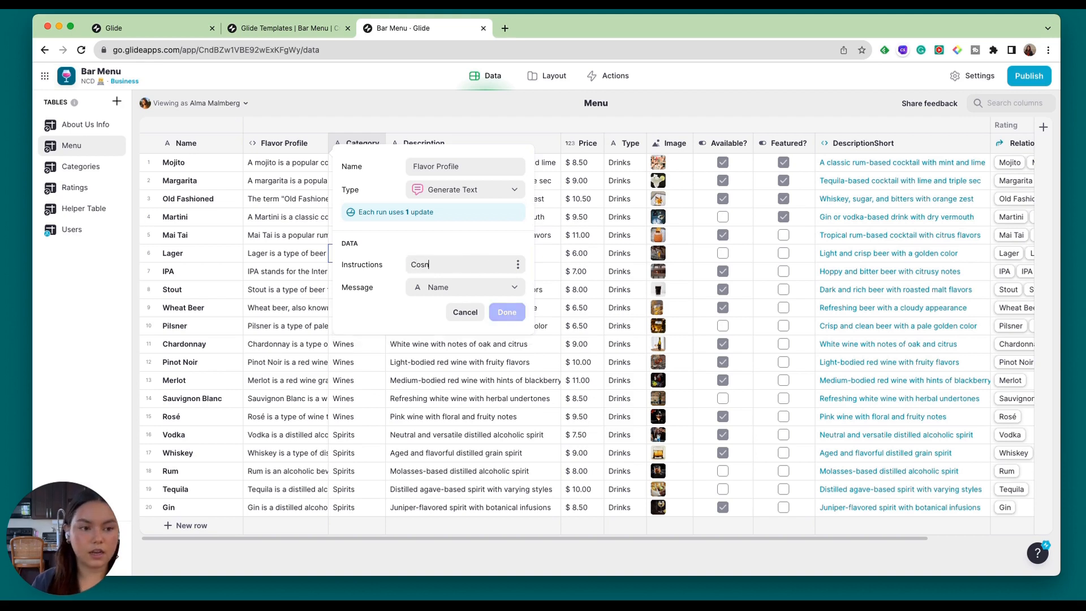
pyautogui.write('ider drink')
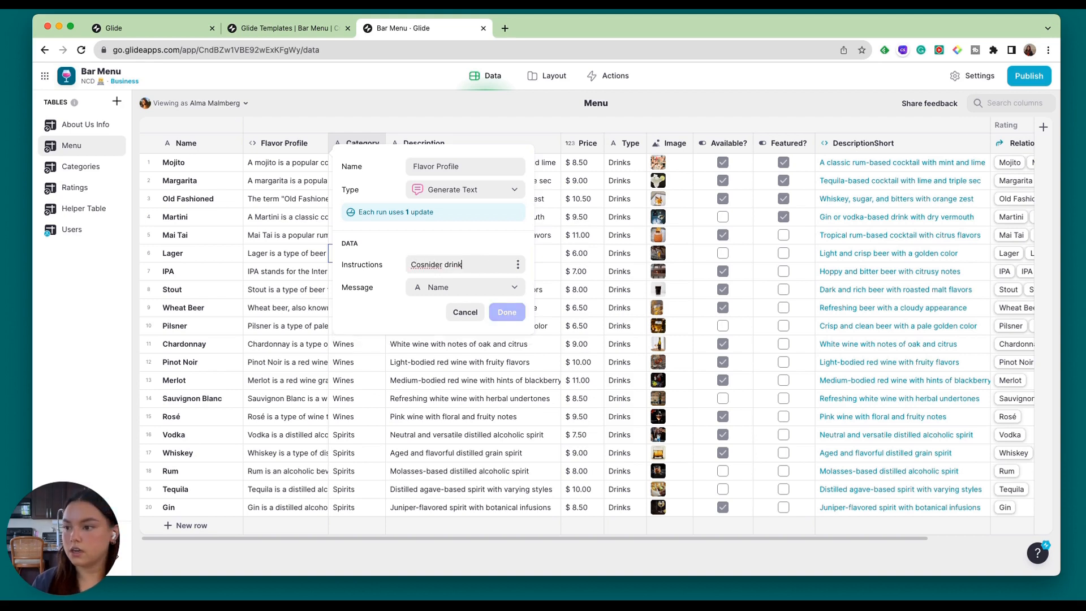
pyautogui.write(' name "x')
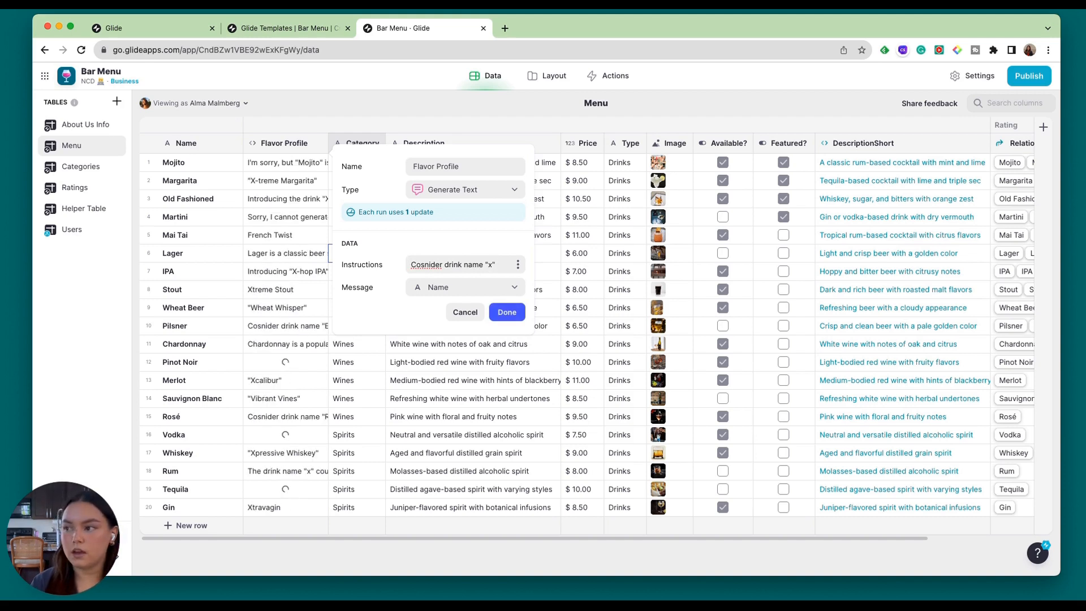
pyautogui.write(' h')
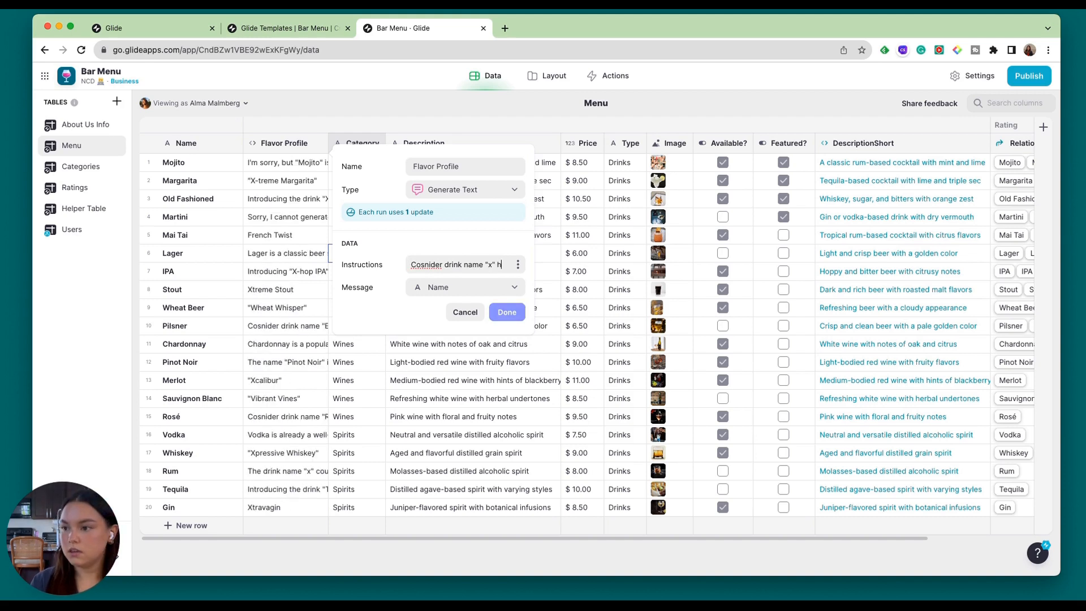
pyautogui.write('ow would yo')
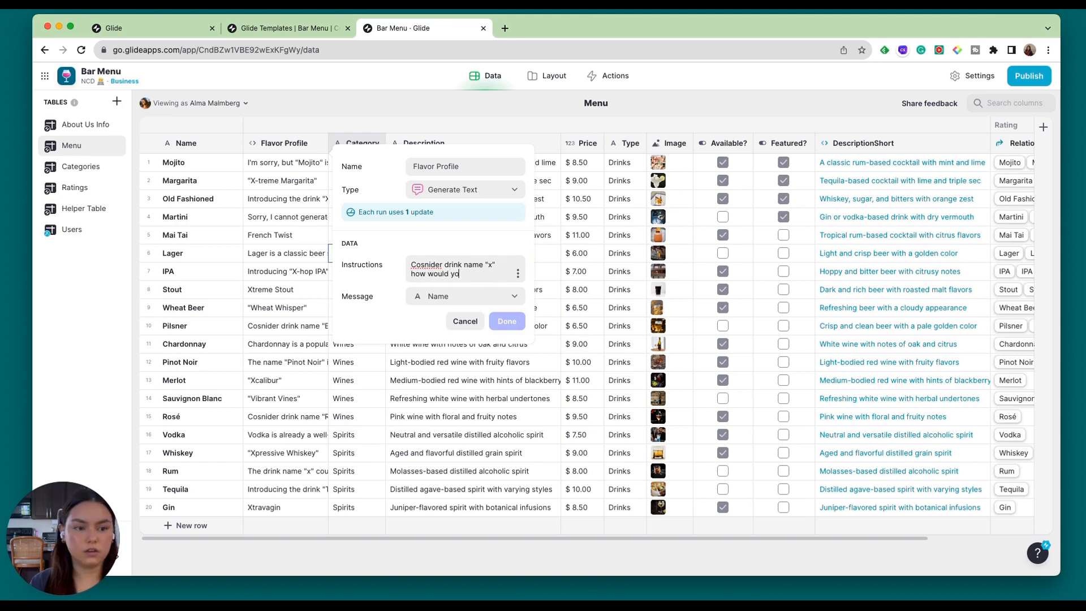
pyautogui.write('uu describe t')
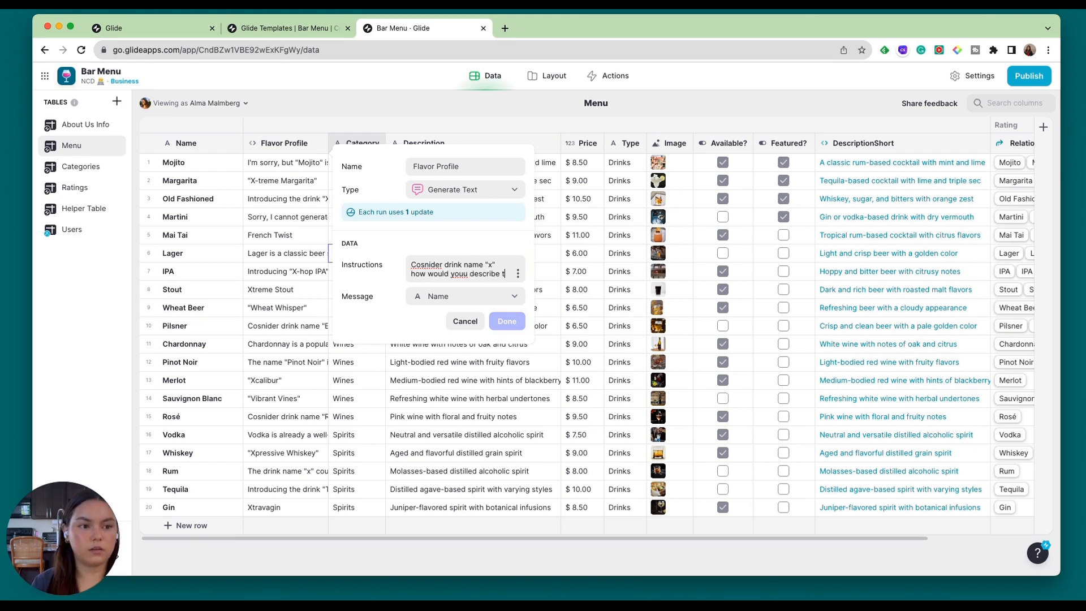
pyautogui.write('he drinks flavor pro')
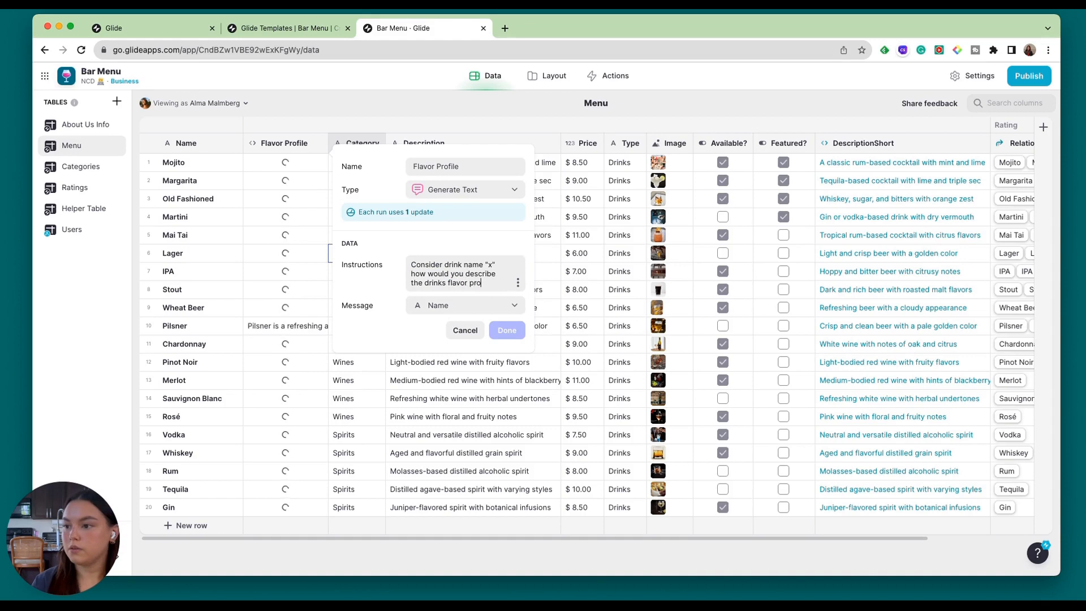
pyautogui.write('file in')
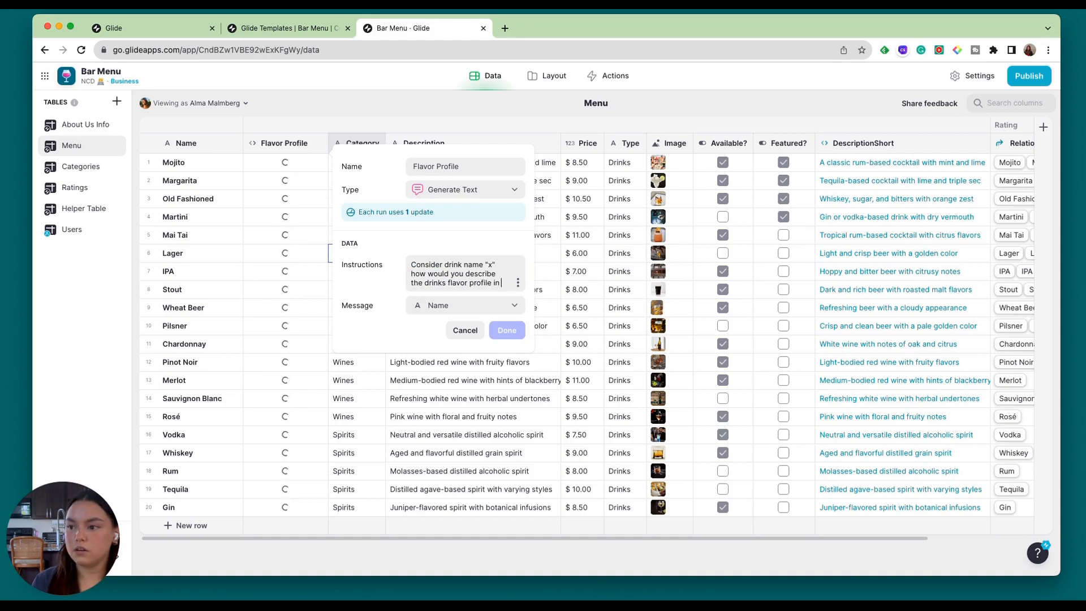
pyautogui.write(' one word?')
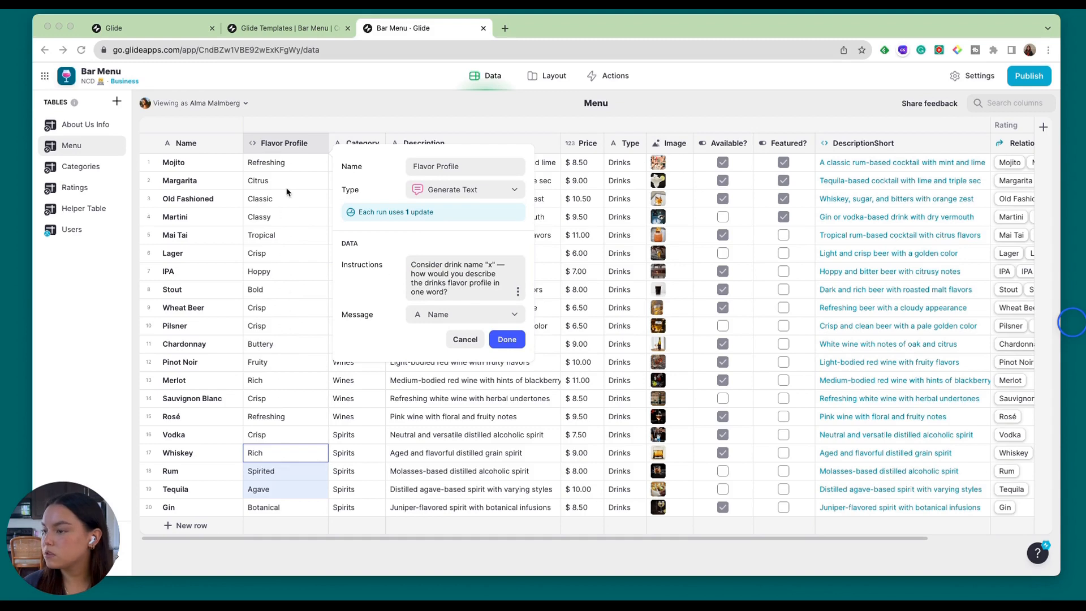
# Review the available message sources, keep Name as the message, and save the Flavor Profile column.
pyautogui.click(448, 294)
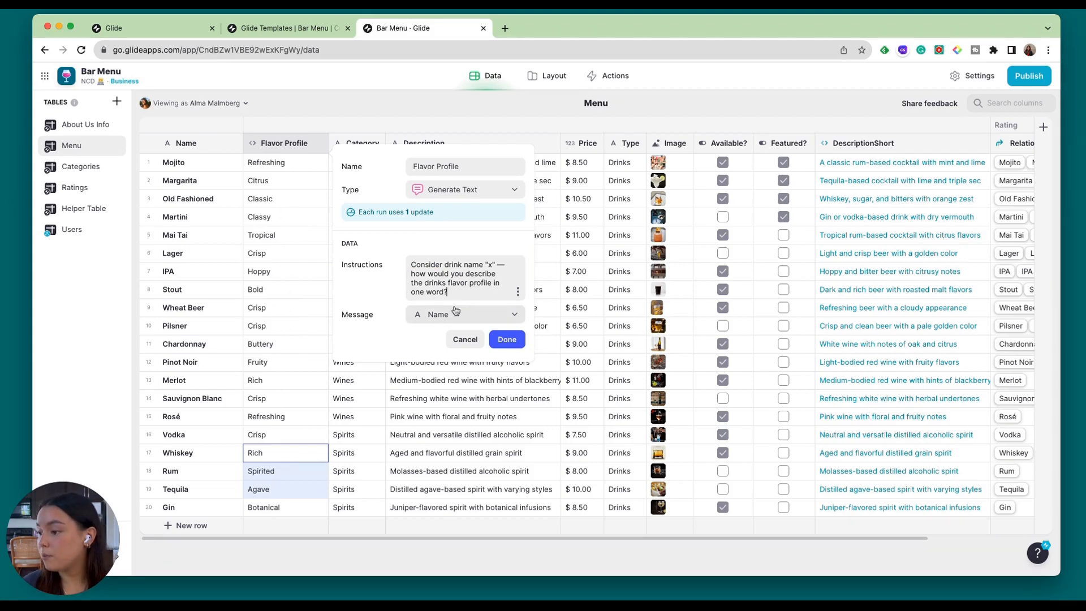
pyautogui.click(357, 317)
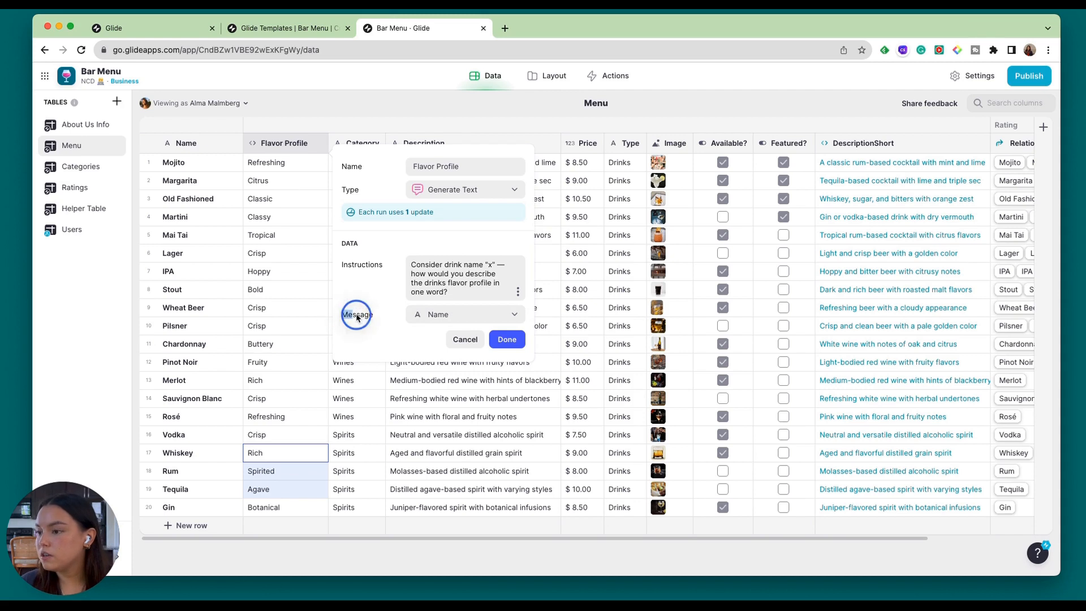
pyautogui.click(478, 315)
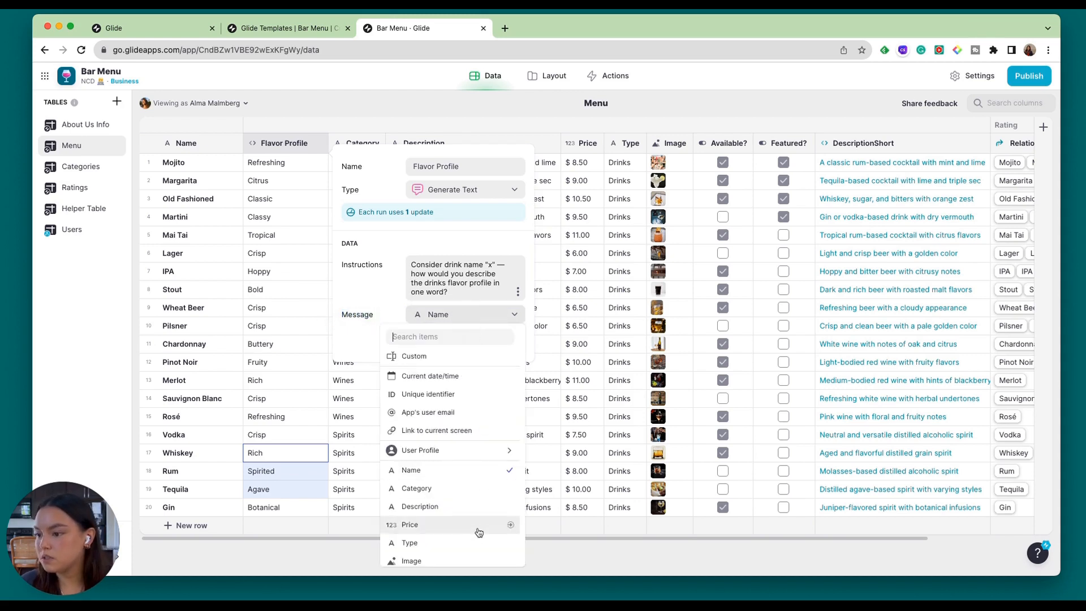
pyautogui.scroll(-1, 465, 552)
pyautogui.scroll(-3, 466, 549)
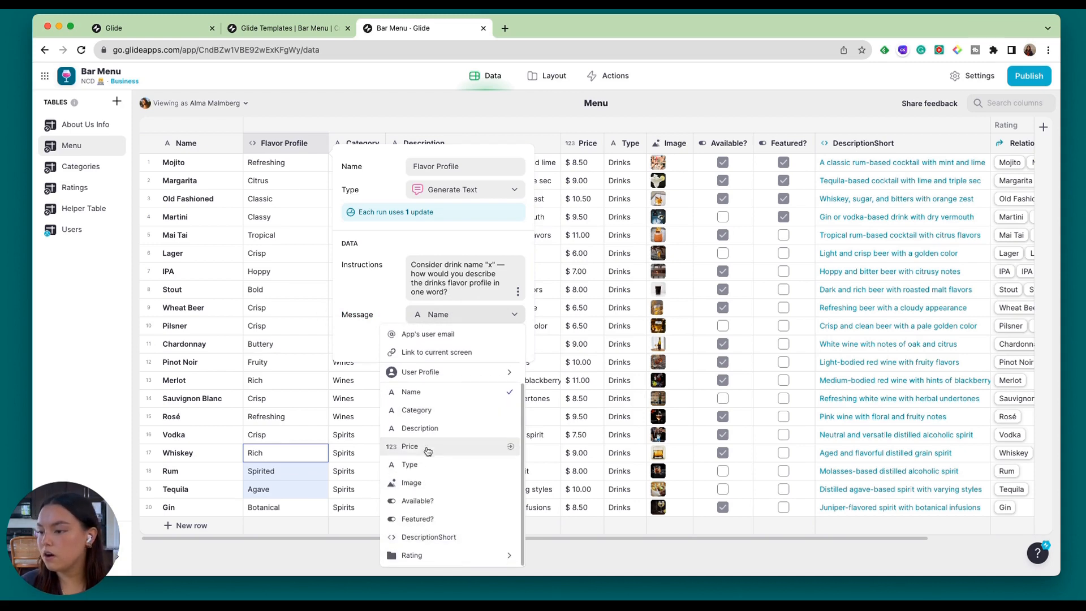
pyautogui.scroll(4, 462, 447)
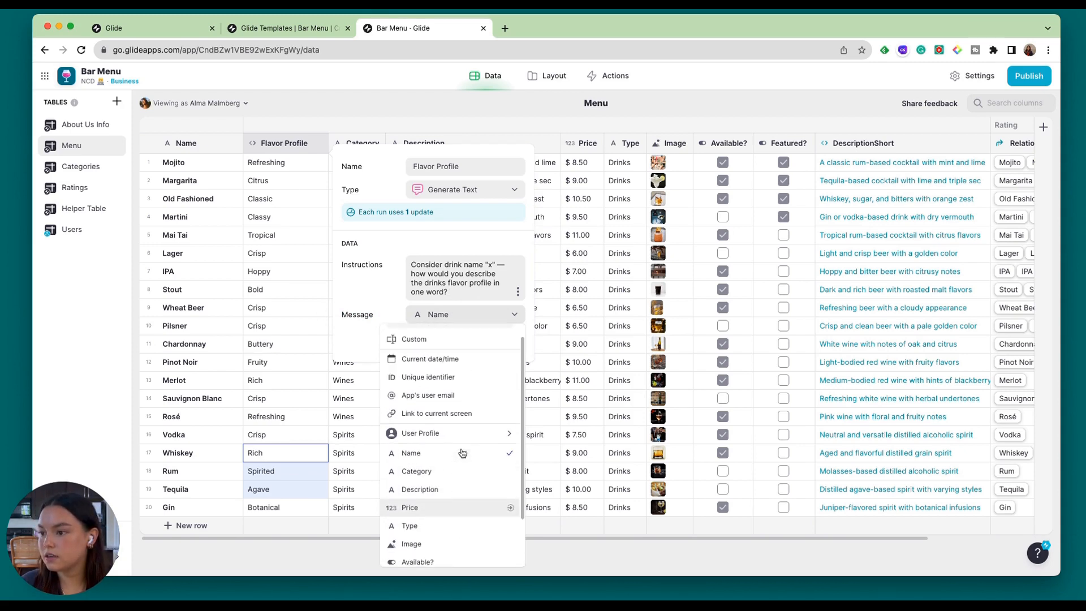
pyautogui.click(451, 469)
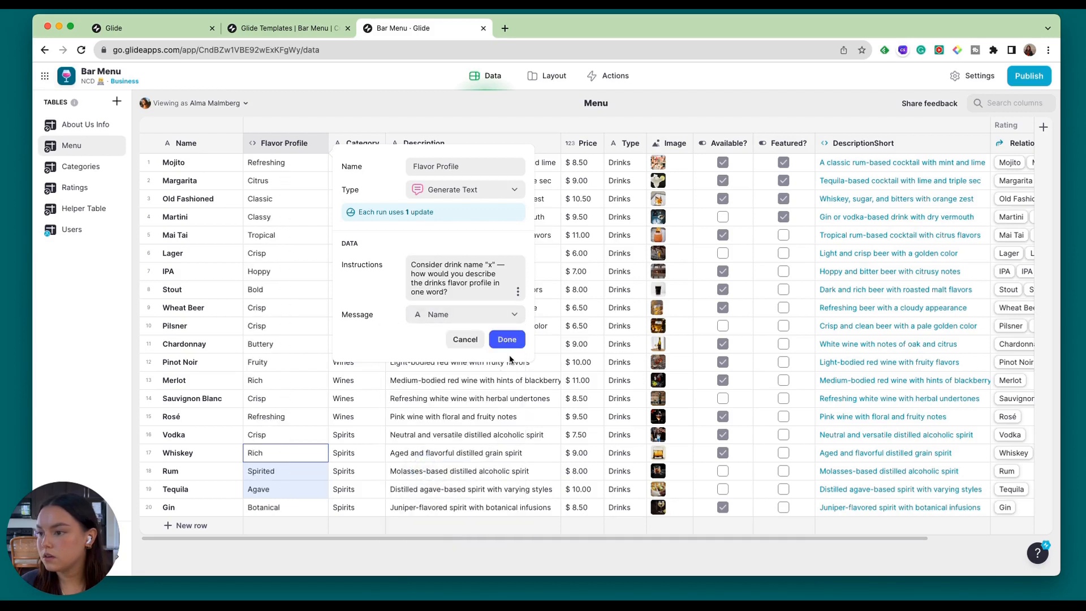
pyautogui.click(508, 345)
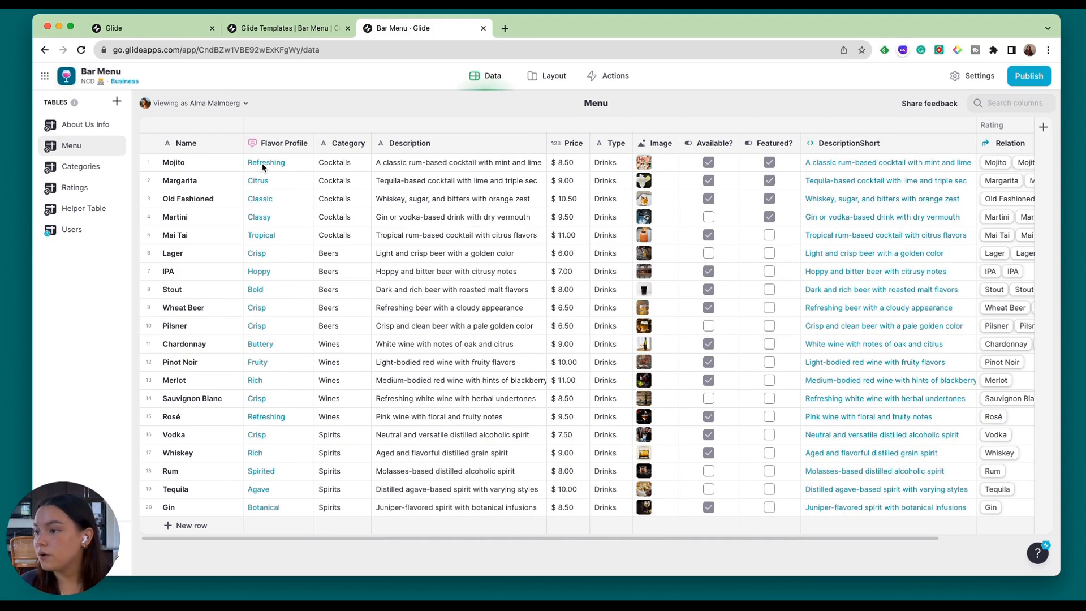
# Check the generated flavor profiles against the drink names, such as Chardonnay, Mojito and Martini.
pyautogui.click(199, 348)
pyautogui.click(287, 345)
pyautogui.click(203, 163)
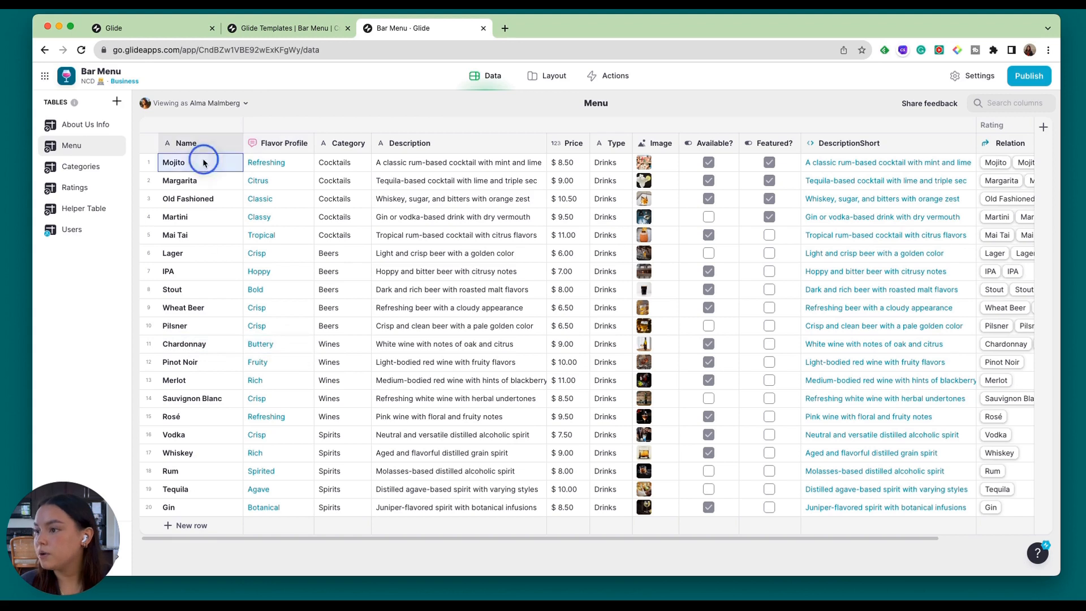
pyautogui.click(297, 164)
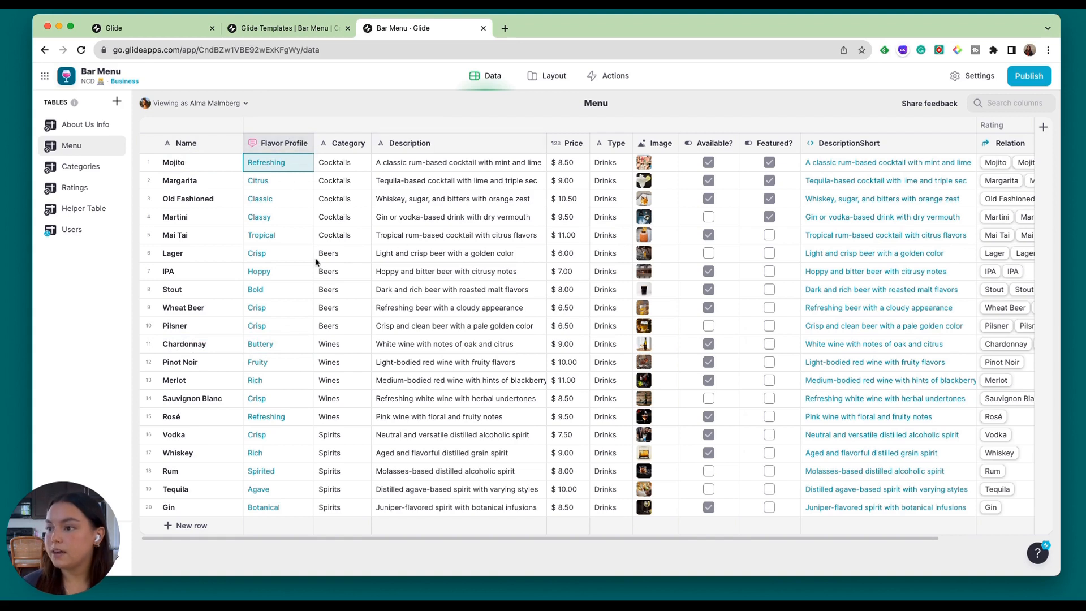
pyautogui.click(304, 215)
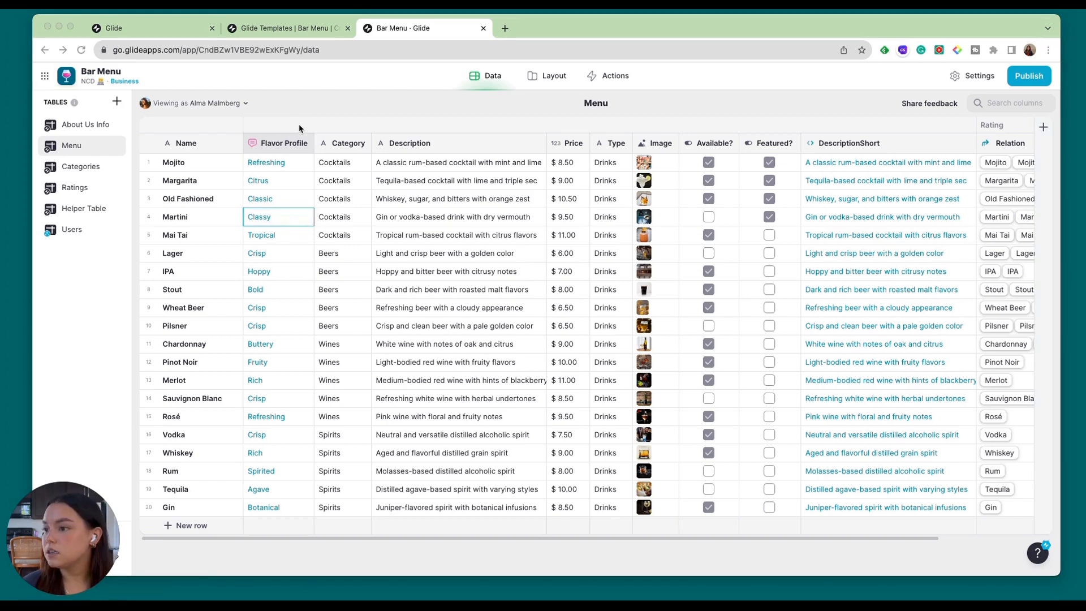
pyautogui.click(325, 125)
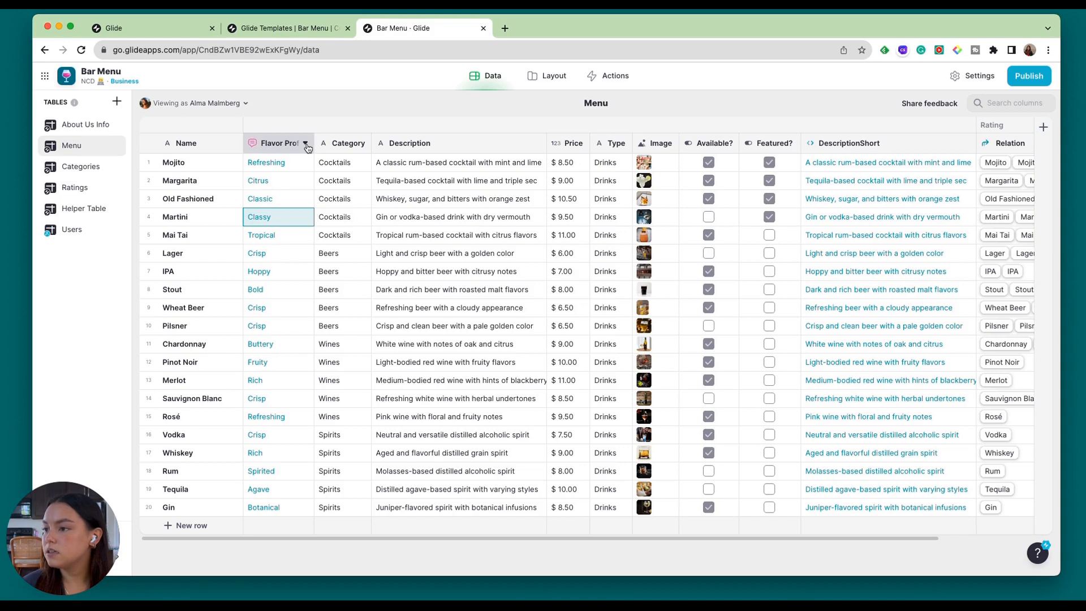
# Add a column named Prompt directly after Flavor Profile and set its type to Template.
pyautogui.click(305, 144)
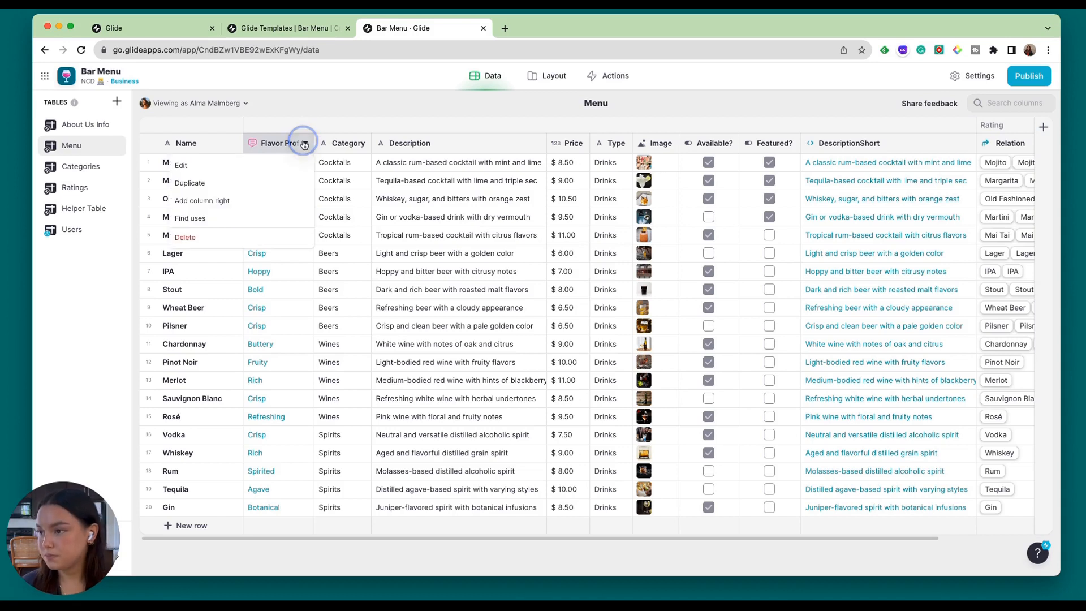
pyautogui.click(283, 200)
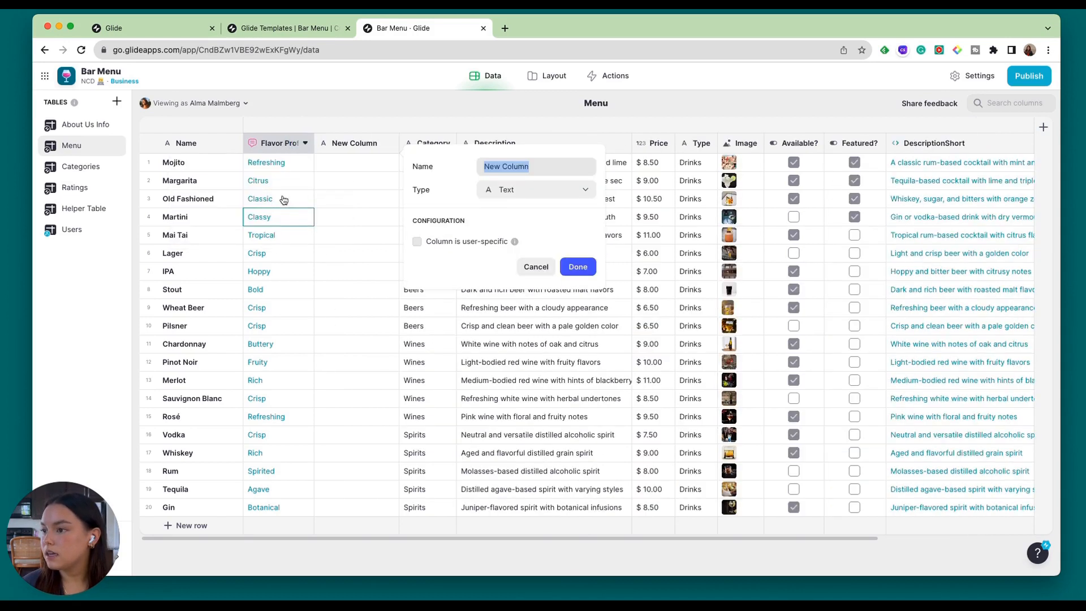
pyautogui.click(576, 171)
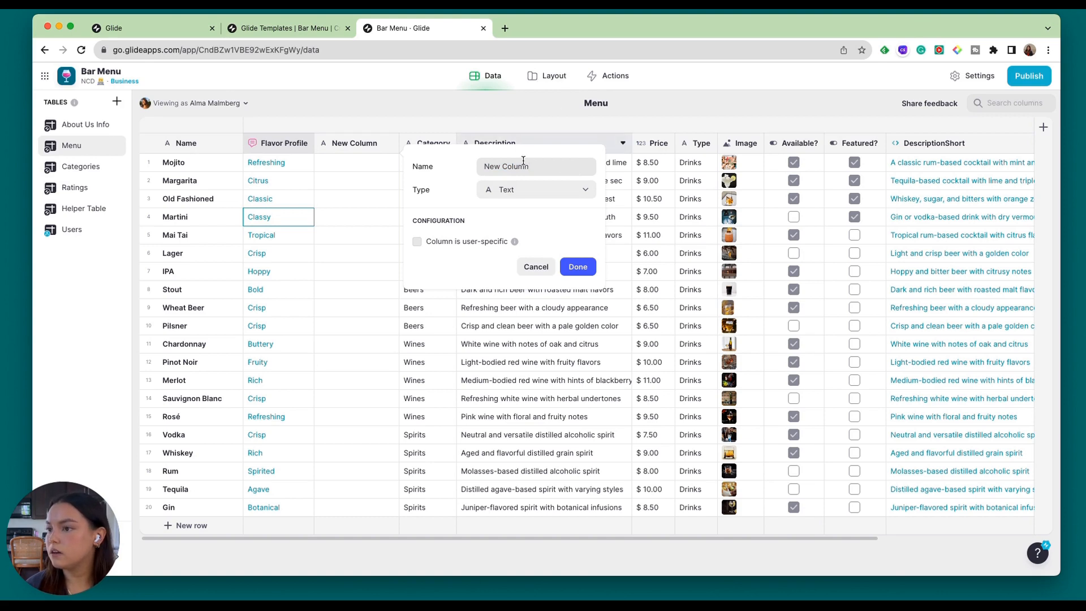
pyautogui.moveTo(535, 165); pyautogui.dragTo(478, 165)
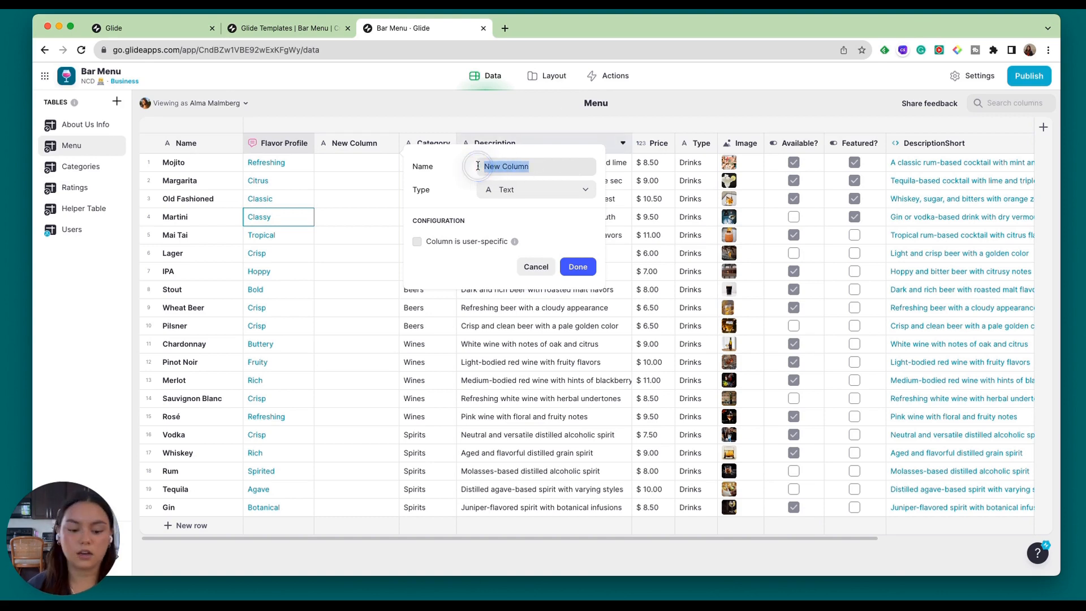
pyautogui.write('Pro')
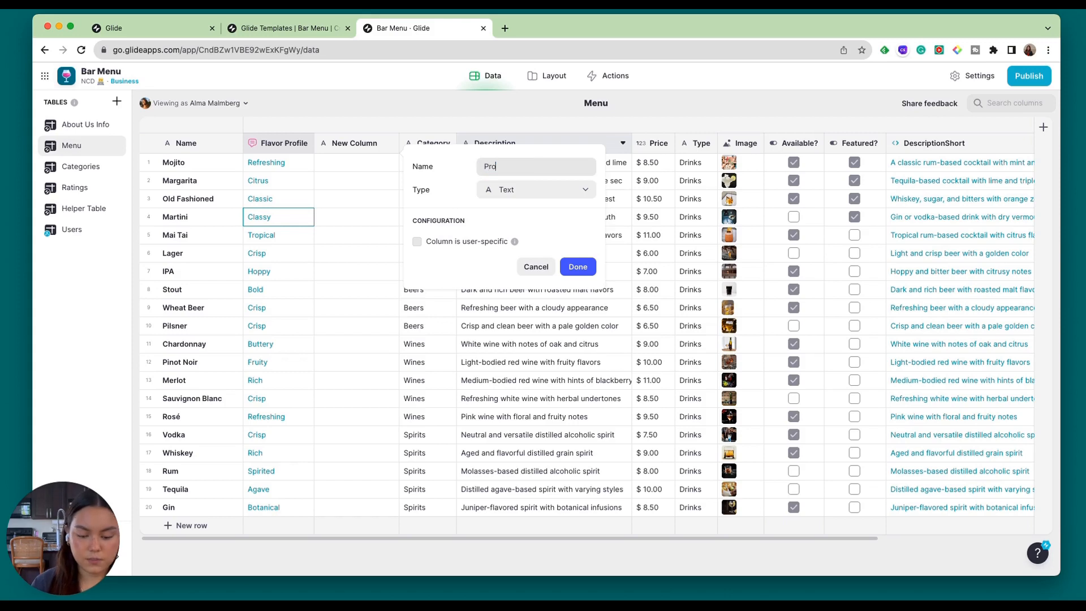
pyautogui.write('mpt')
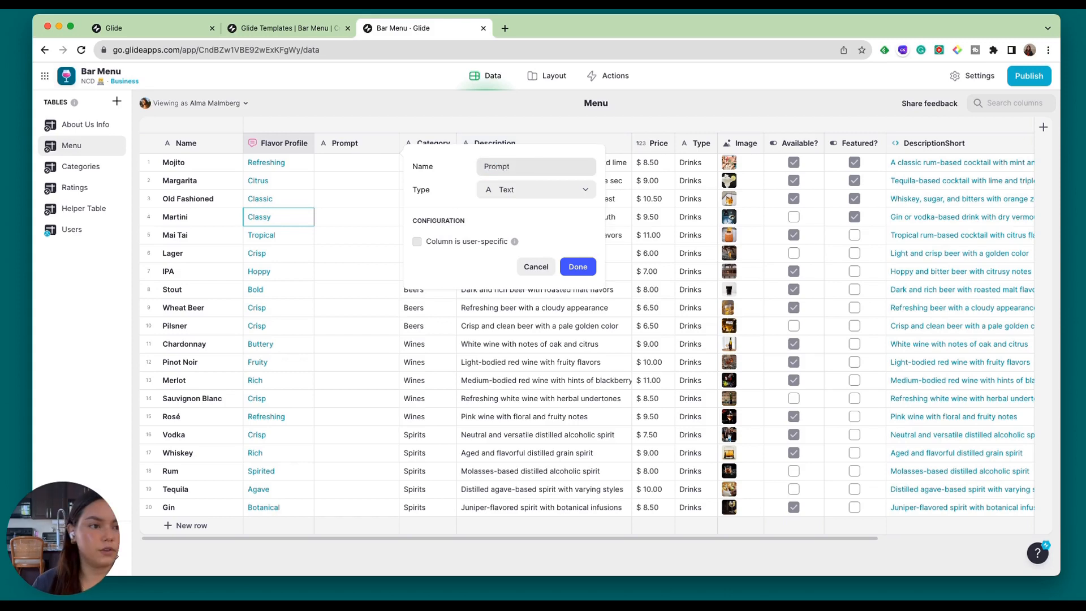
pyautogui.click(525, 191)
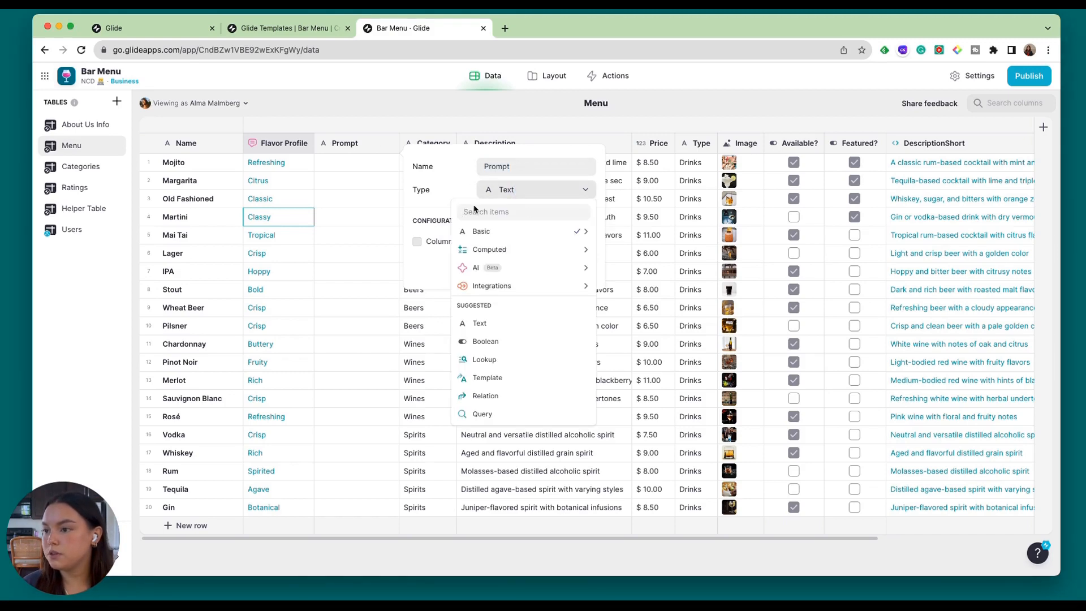
pyautogui.moveTo(490, 249)
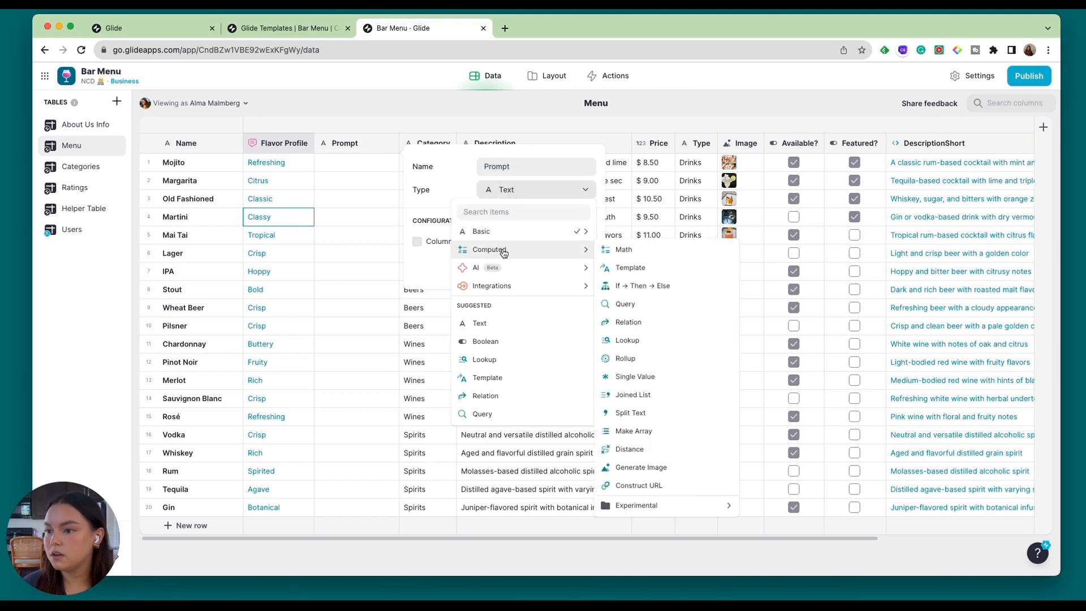
pyautogui.click(631, 269)
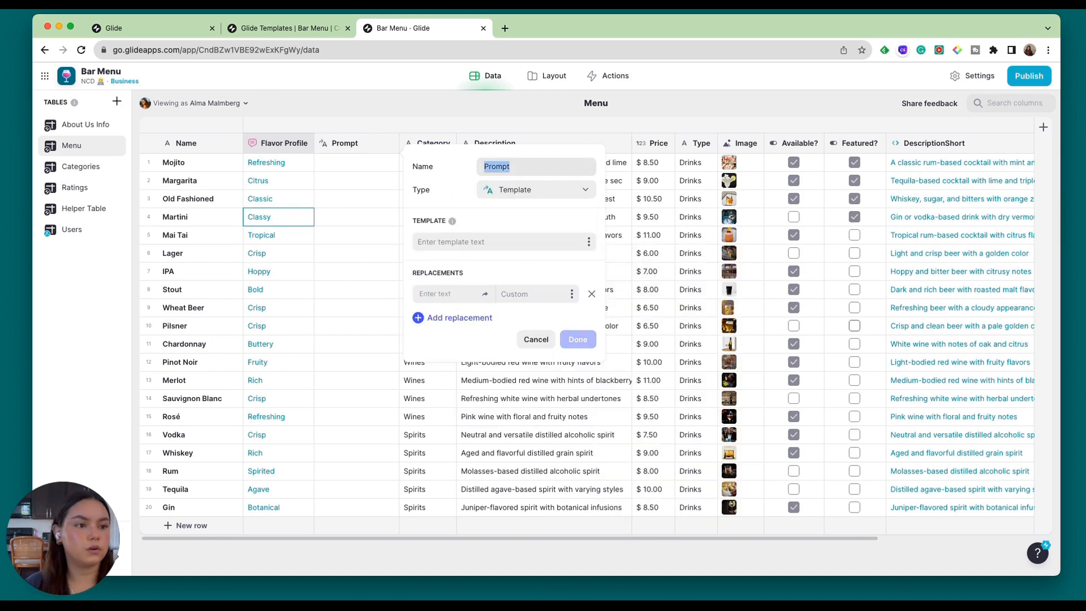
# Start the template with 'Consider the following drink name "x". In your trained knowledge, how would you rate its strength on a scale of 1-10,'.
pyautogui.click(449, 237)
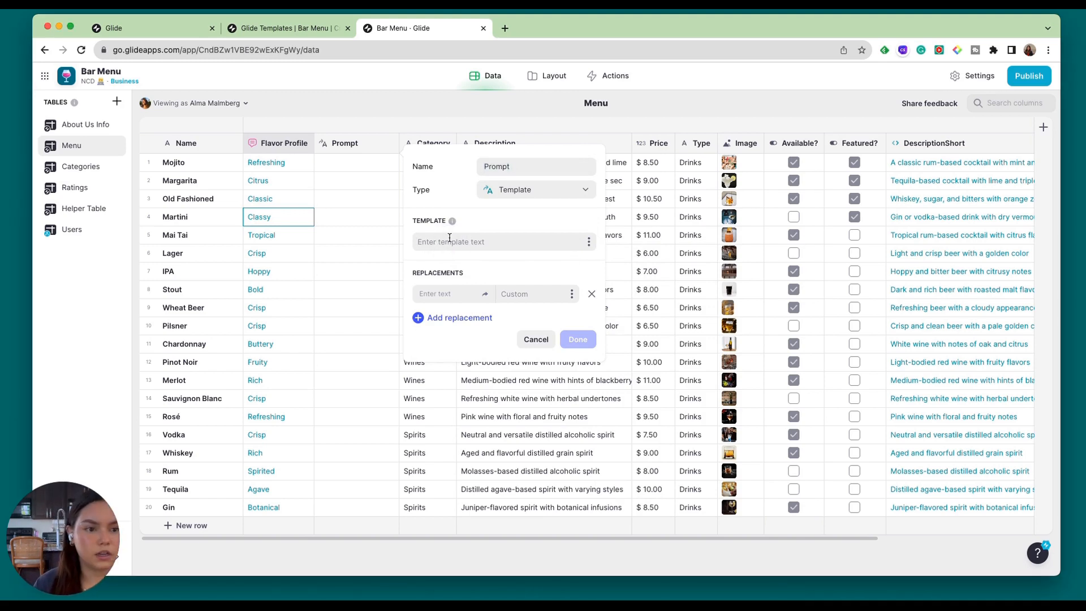
pyautogui.write('Consider')
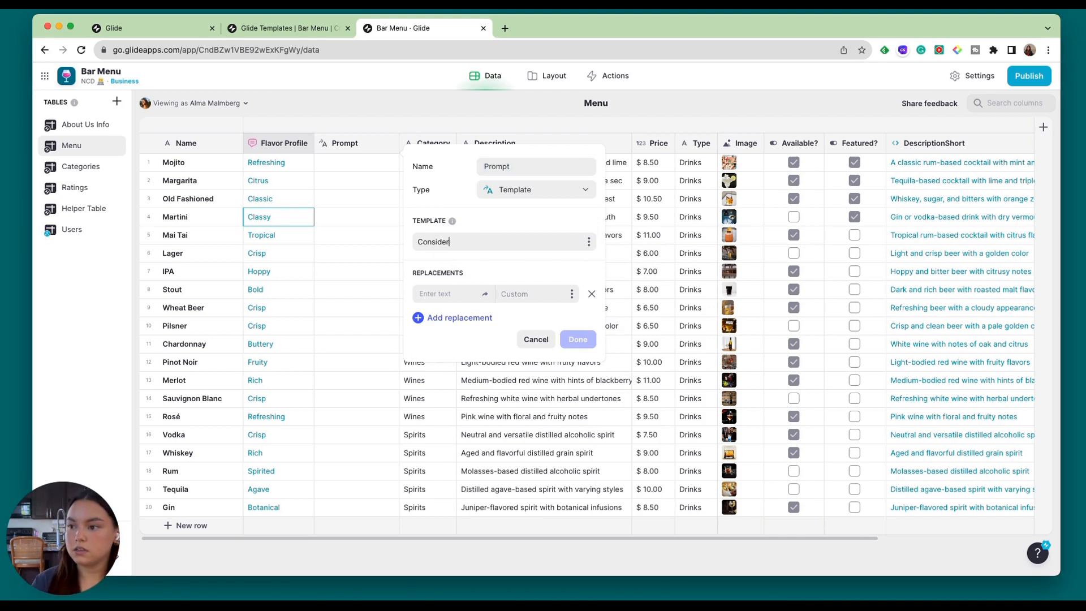
pyautogui.write(' the follow')
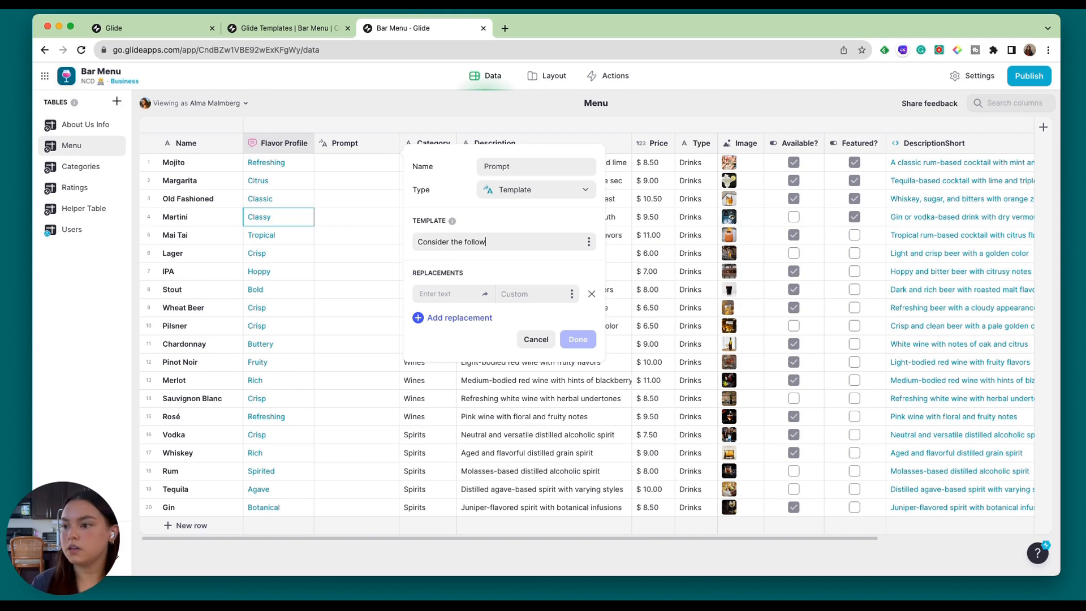
pyautogui.write('ing drink name')
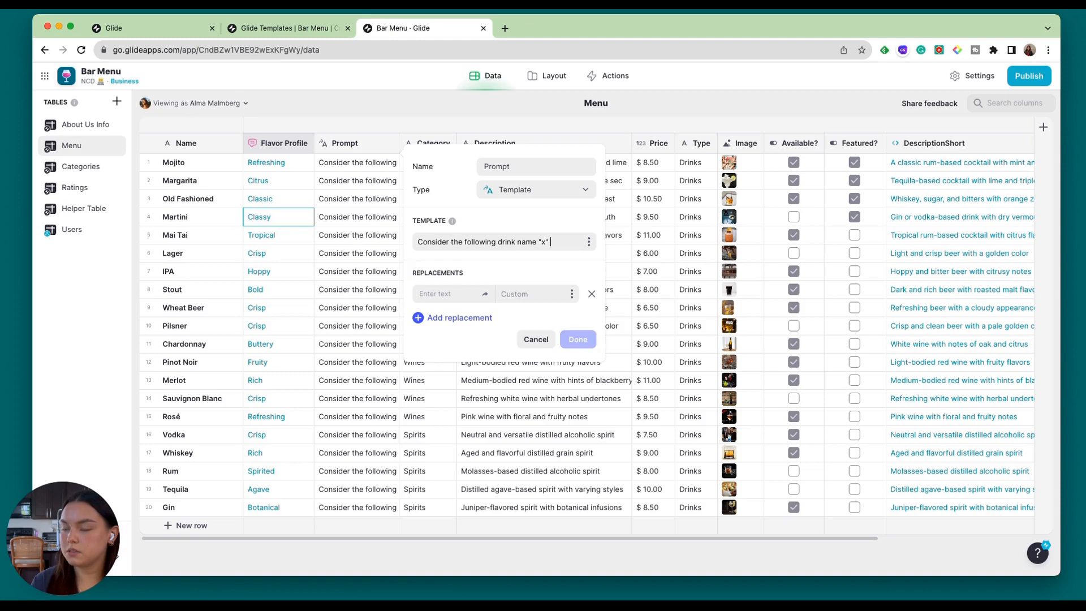
pyautogui.write(' "x". In your ')
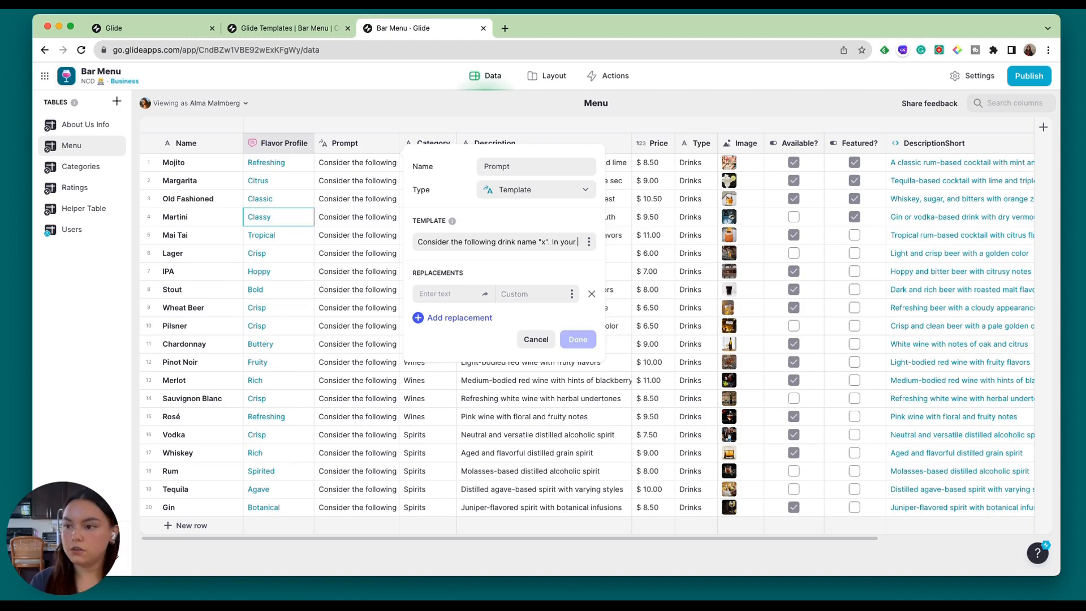
pyautogui.write('trained knowle')
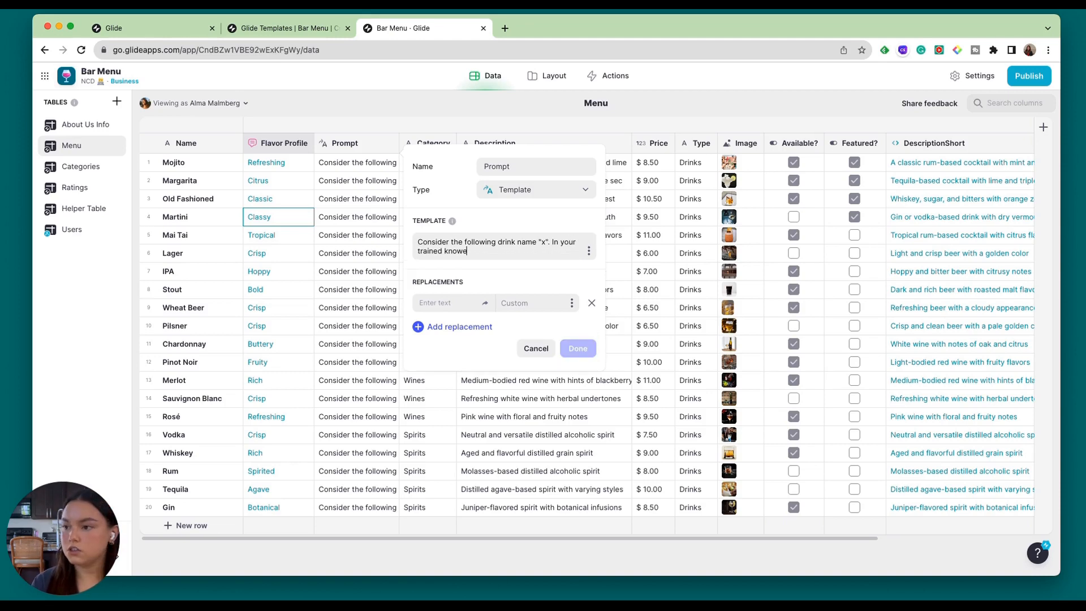
pyautogui.write('dge, how would you ra')
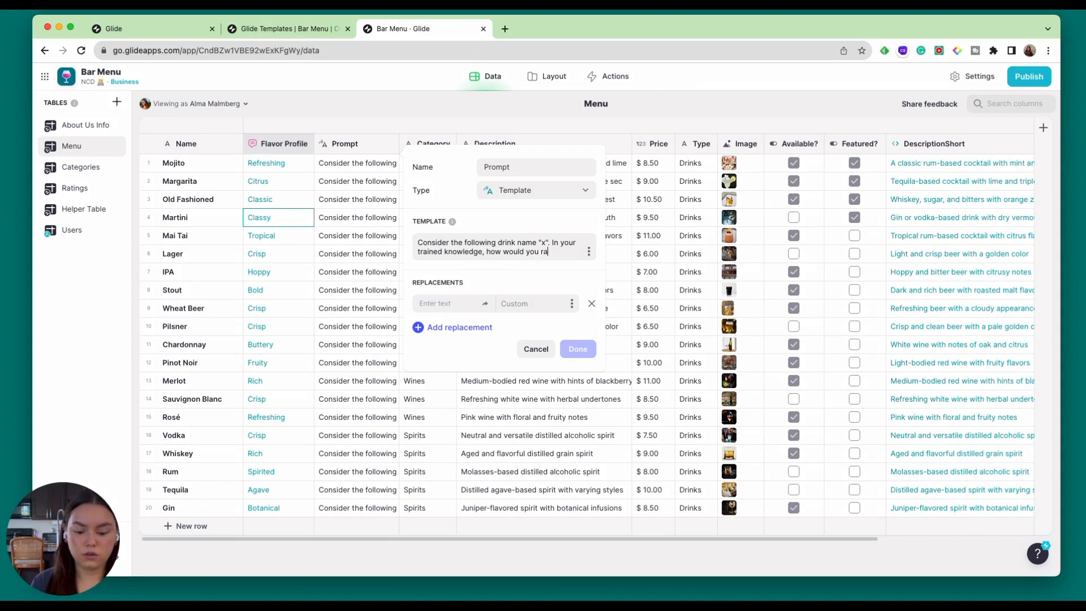
pyautogui.write('te its strength on ')
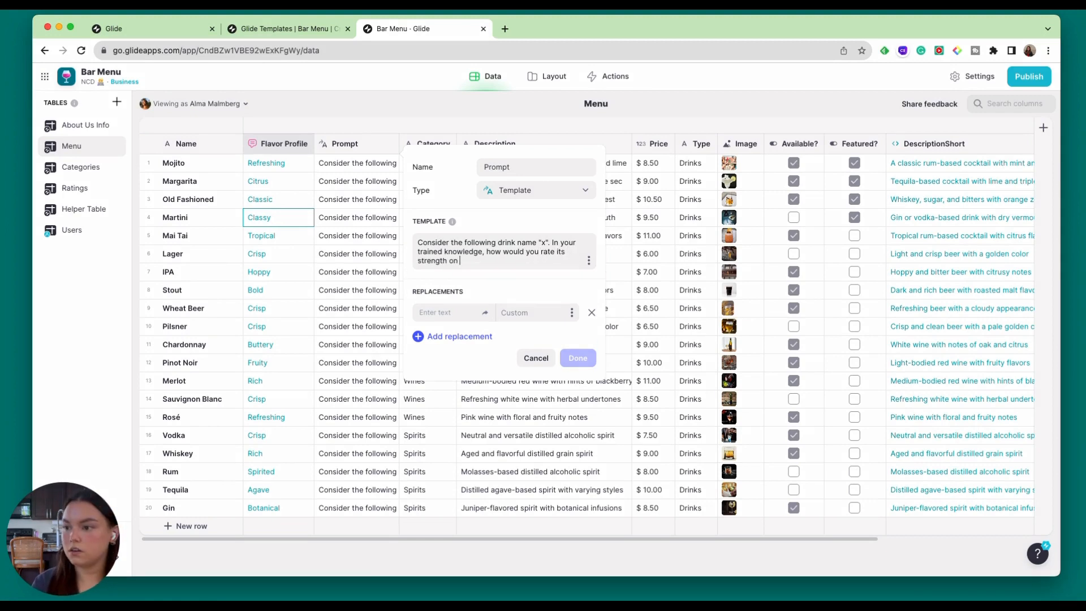
pyautogui.write('a scale of 1-1')
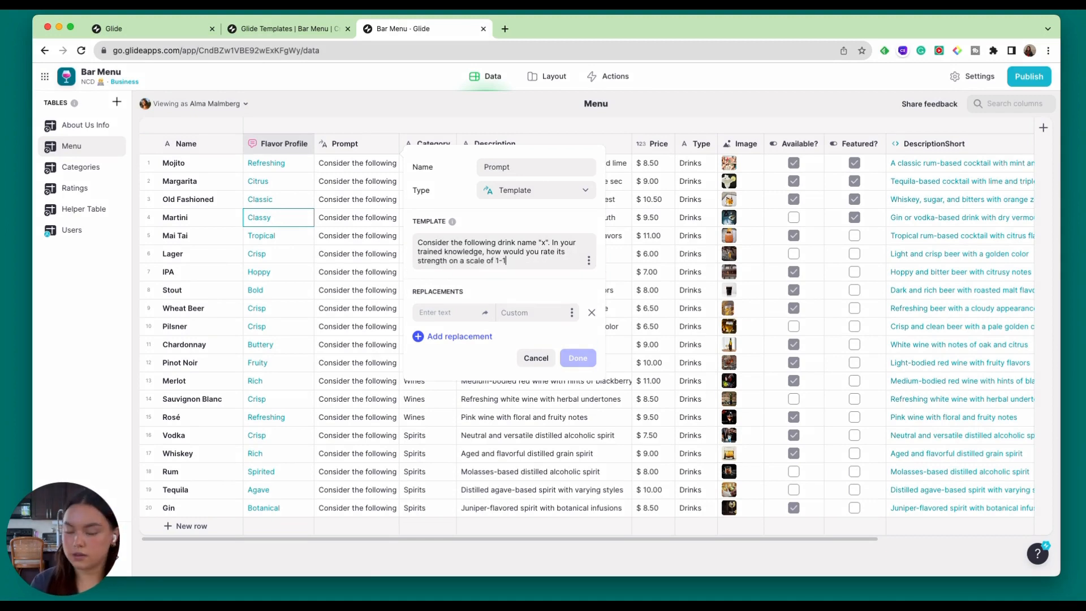
pyautogui.write('0,')
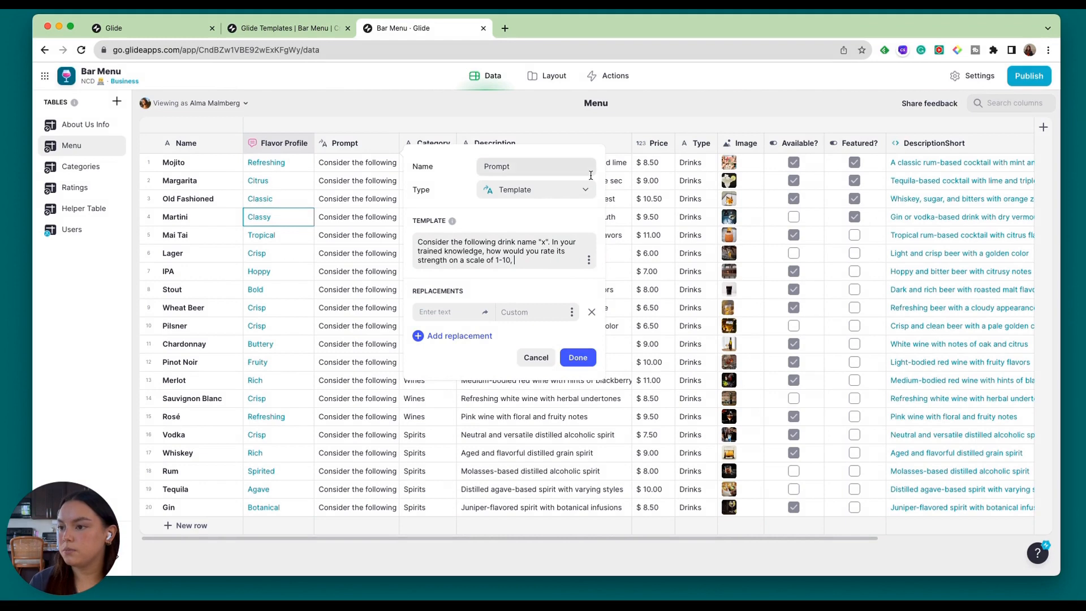
# Complete the template text with 'where 1 is not strong, and 10 is very strong. Please provide only a single number.'.
pyautogui.write('w')
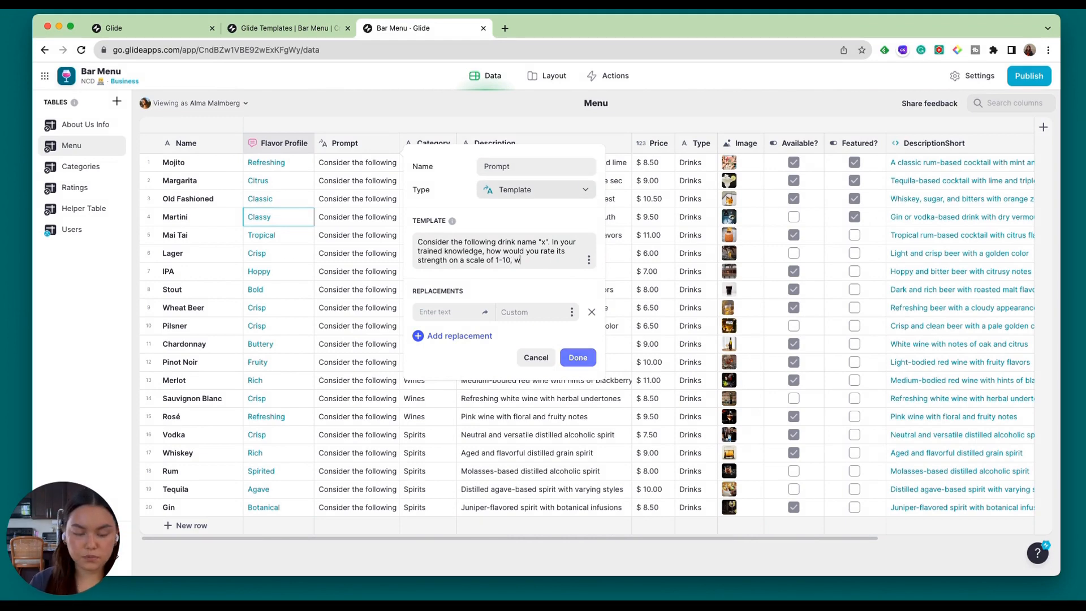
pyautogui.write('it')
pyautogui.press('BackSpace')
pyautogui.press('BackSpace')
pyautogui.write('he')
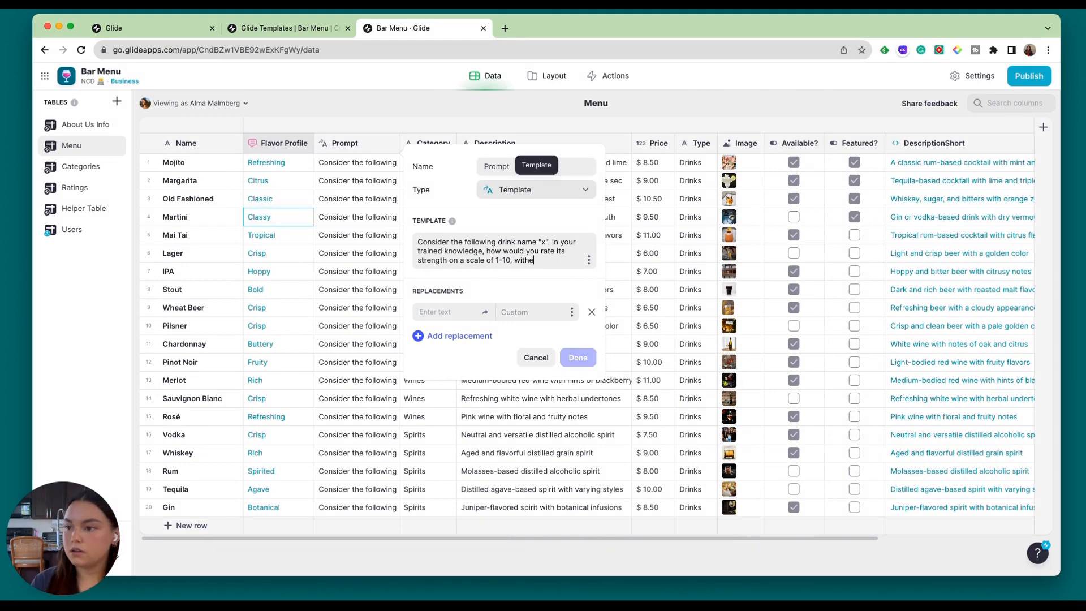
pyautogui.write('re 1 is not strong, ')
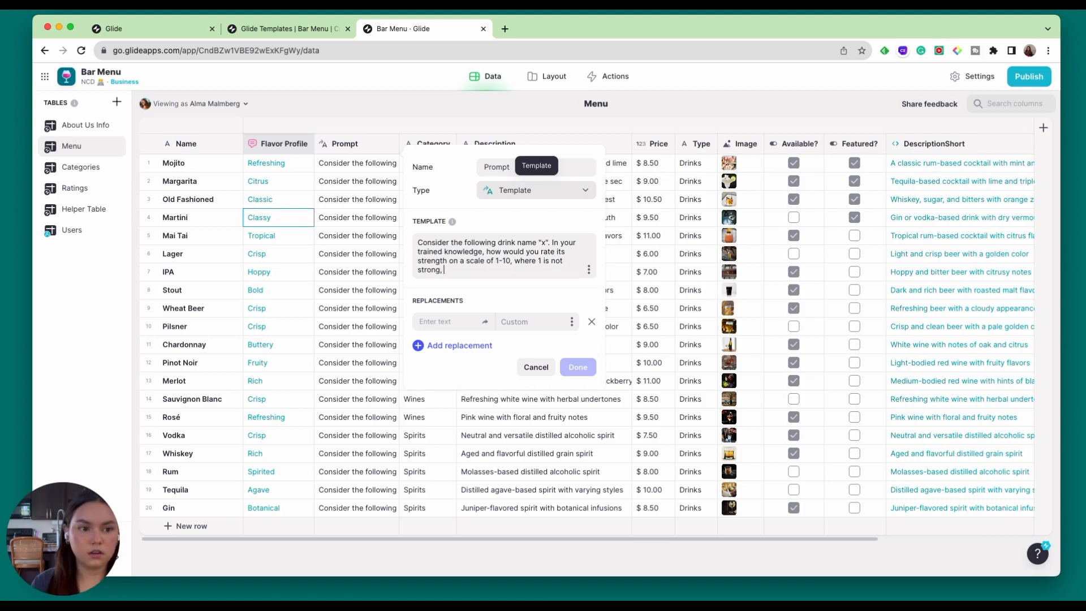
pyautogui.write('and 10 i')
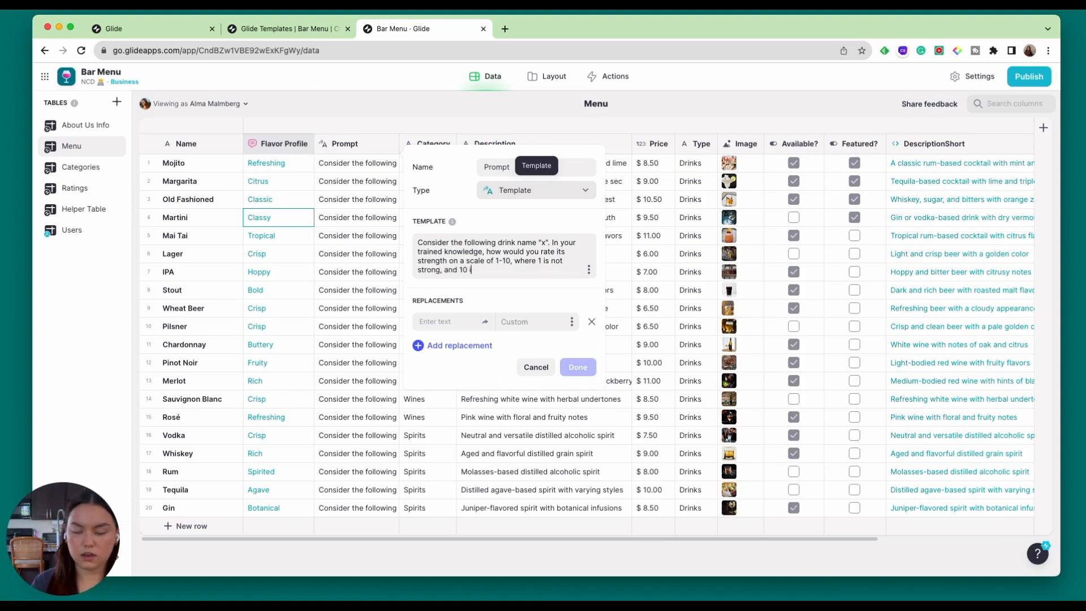
pyautogui.write('s very strong')
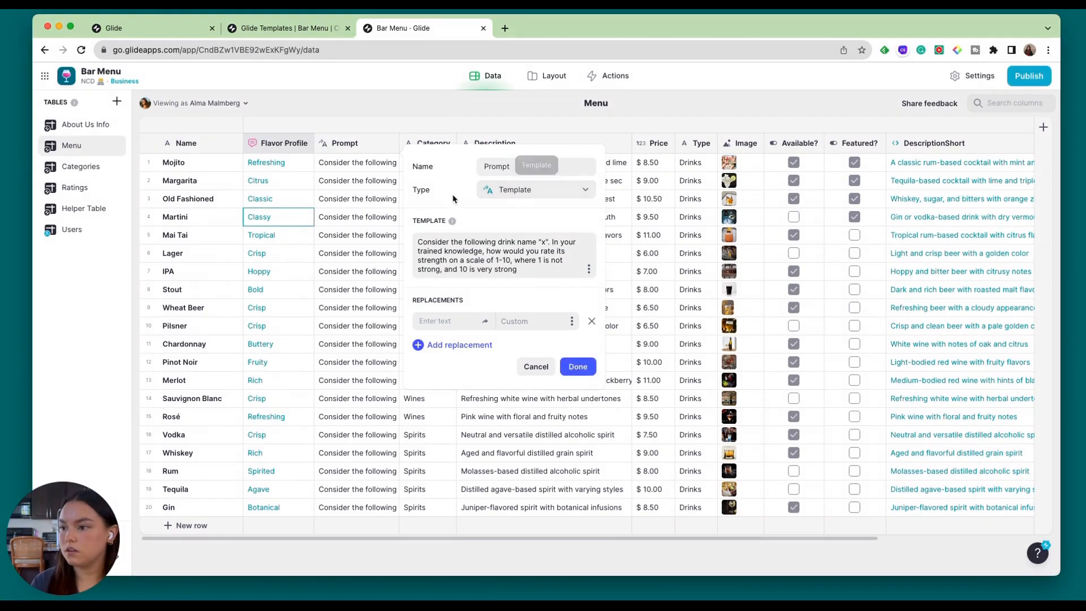
pyautogui.write('. Please')
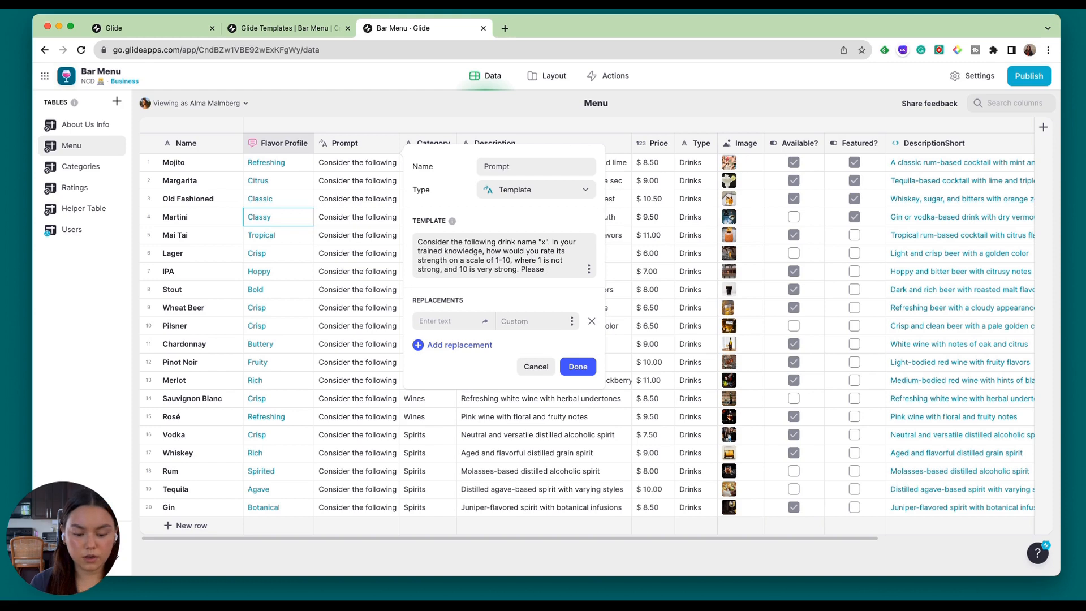
pyautogui.write('provide only a')
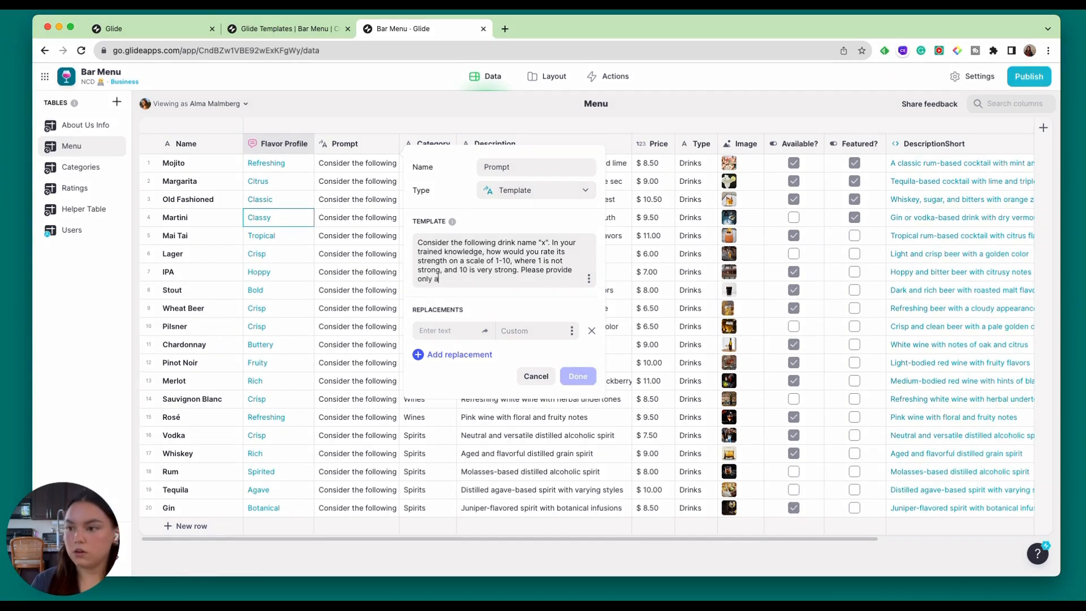
pyautogui.write(' single number.')
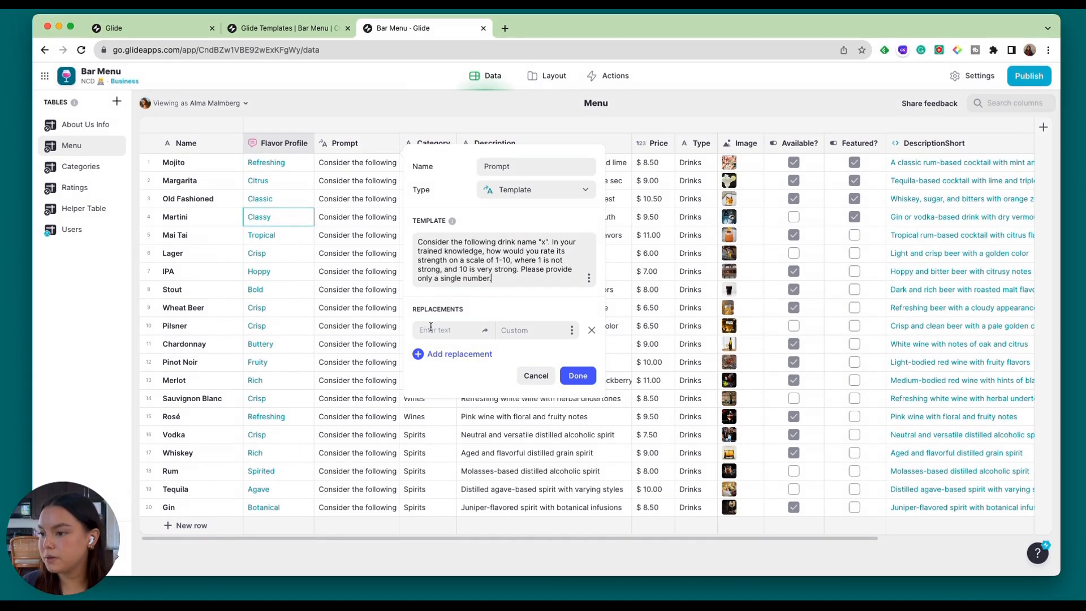
# Replace x in the template with the Name column's value, then save the Prompt column and widen it to show more text.
pyautogui.click(431, 329)
pyautogui.write('x')
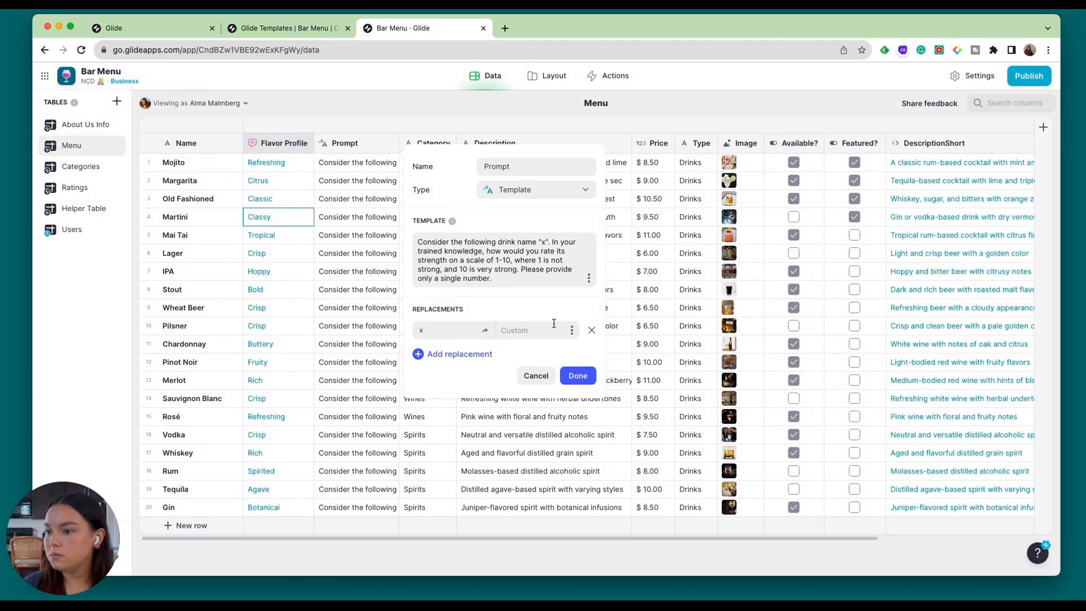
pyautogui.click(572, 330)
pyautogui.scroll(-1, 503, 260)
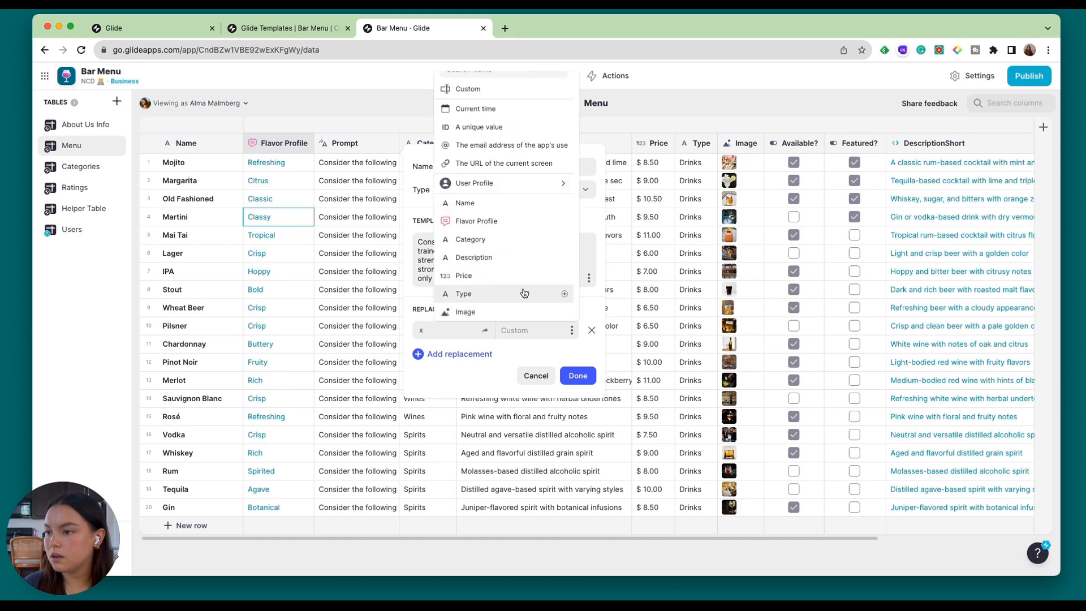
pyautogui.click(497, 203)
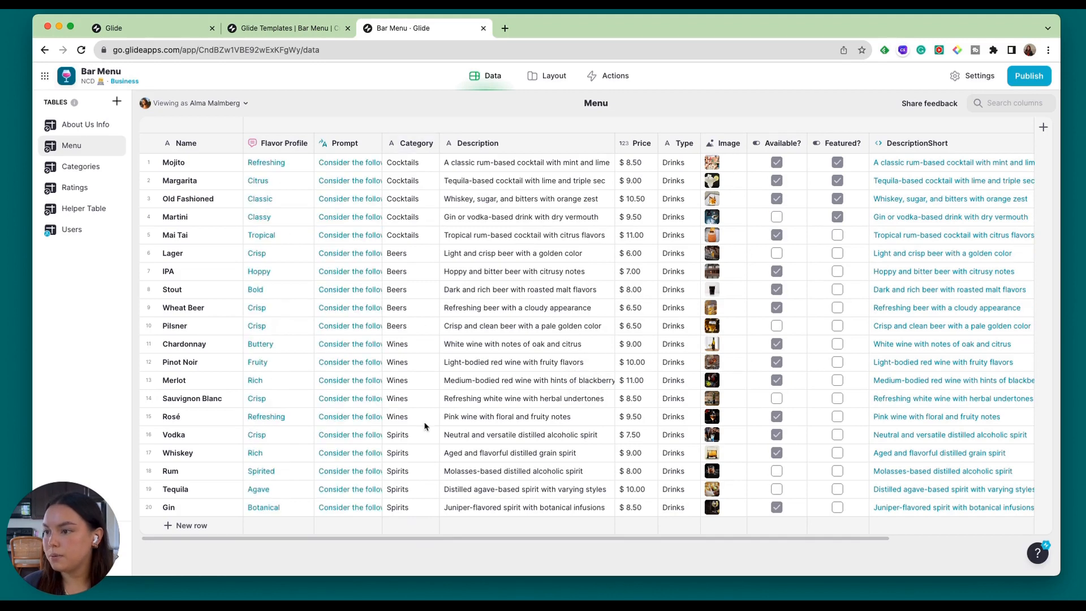
pyautogui.moveTo(383, 144); pyautogui.dragTo(600, 145)
pyautogui.moveTo(694, 539); pyautogui.dragTo(700, 546)
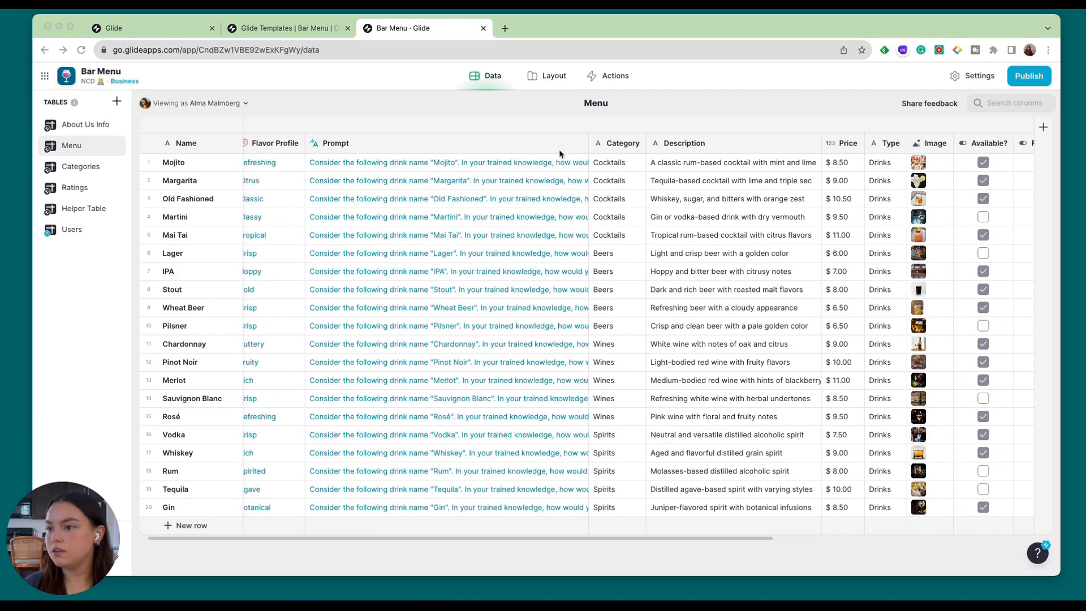
# Add a column named Strength directly after Prompt and set its type to OpenAI's Suggest an emoji integration.
pyautogui.click(577, 146)
pyautogui.click(580, 145)
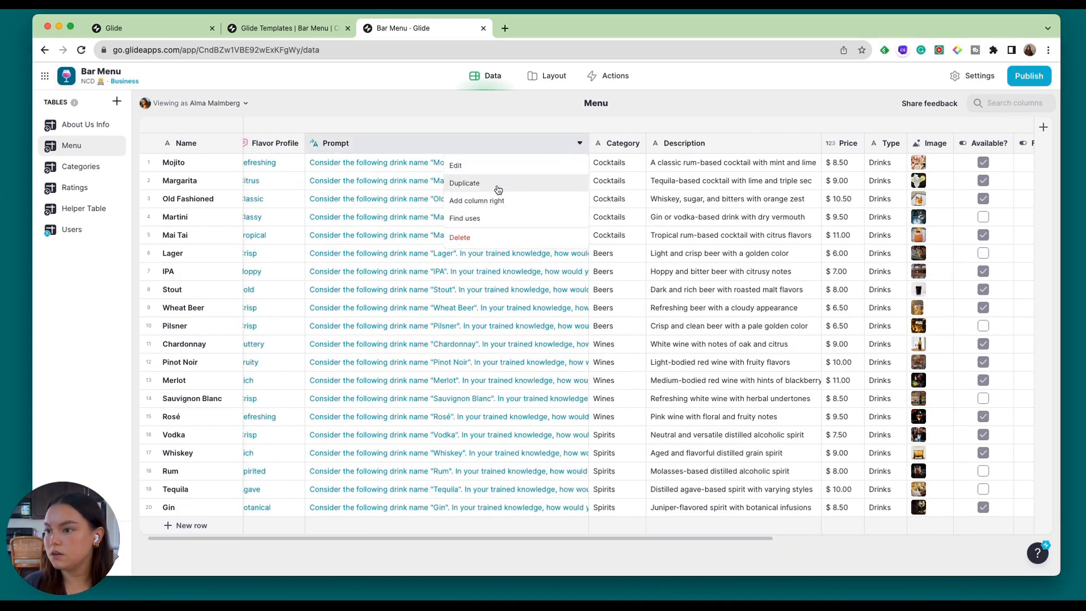
pyautogui.click(472, 201)
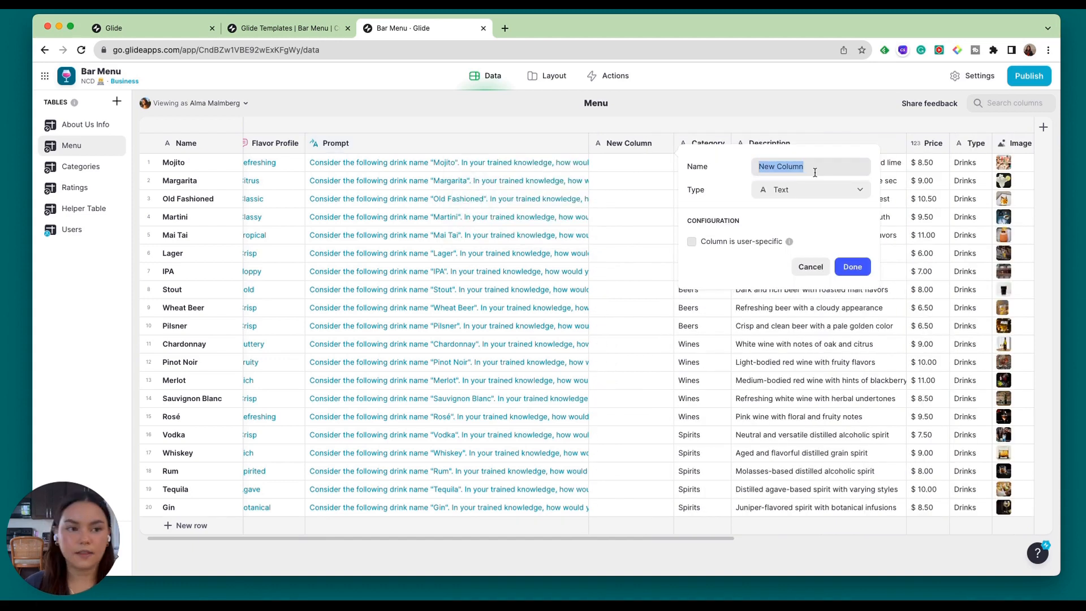
pyautogui.write('Strength')
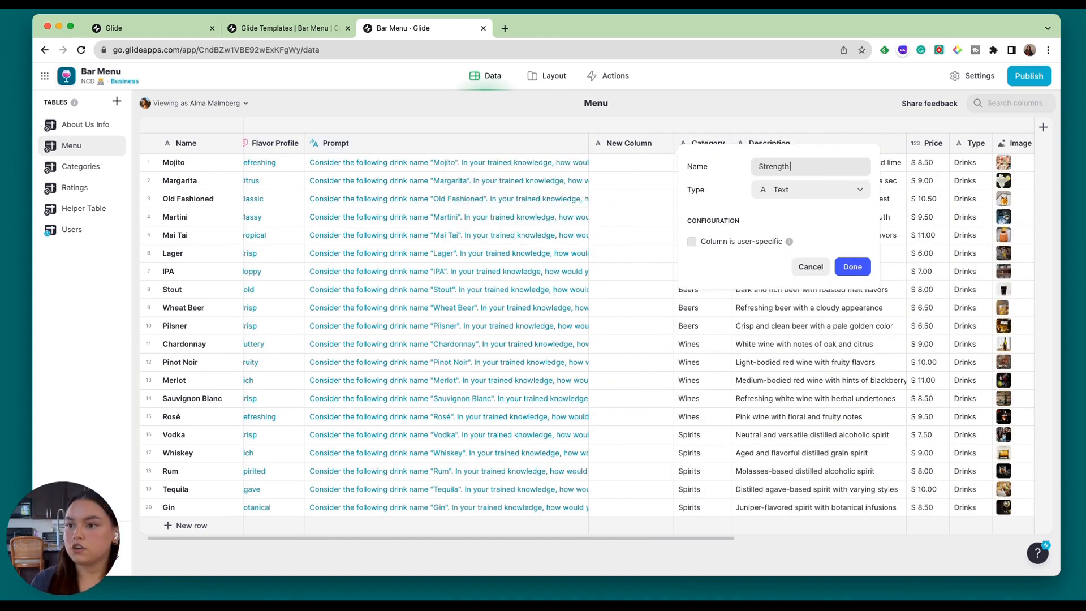
pyautogui.click(792, 191)
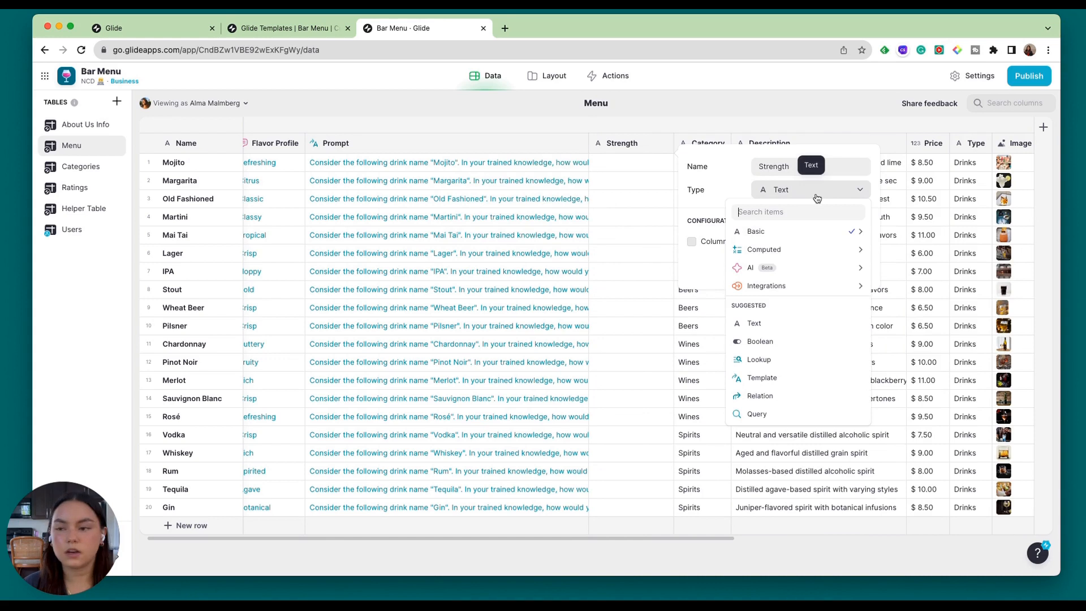
pyautogui.moveTo(813, 291)
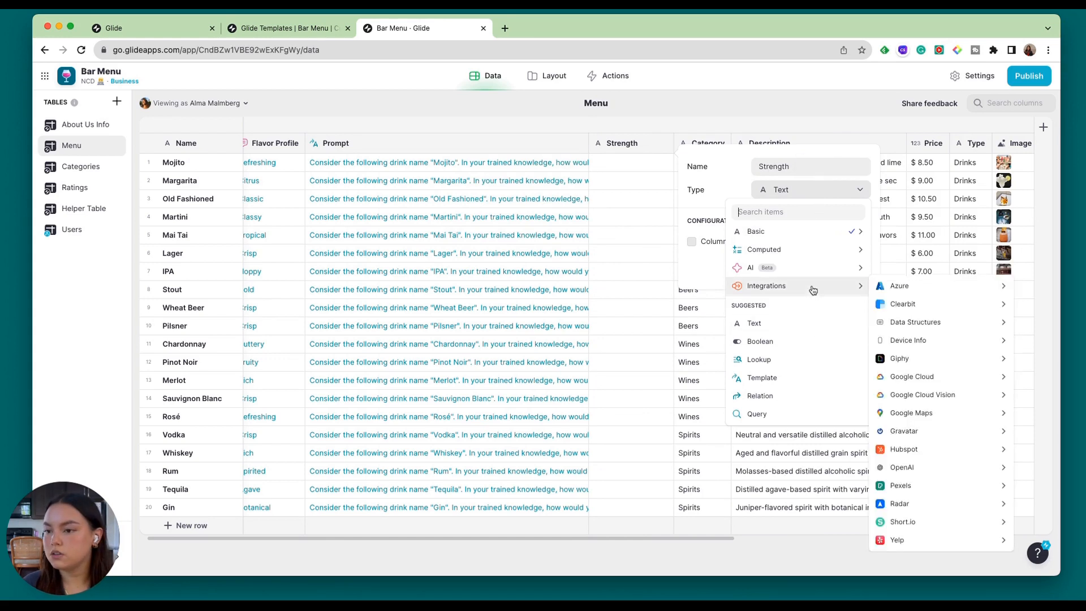
pyautogui.moveTo(928, 467)
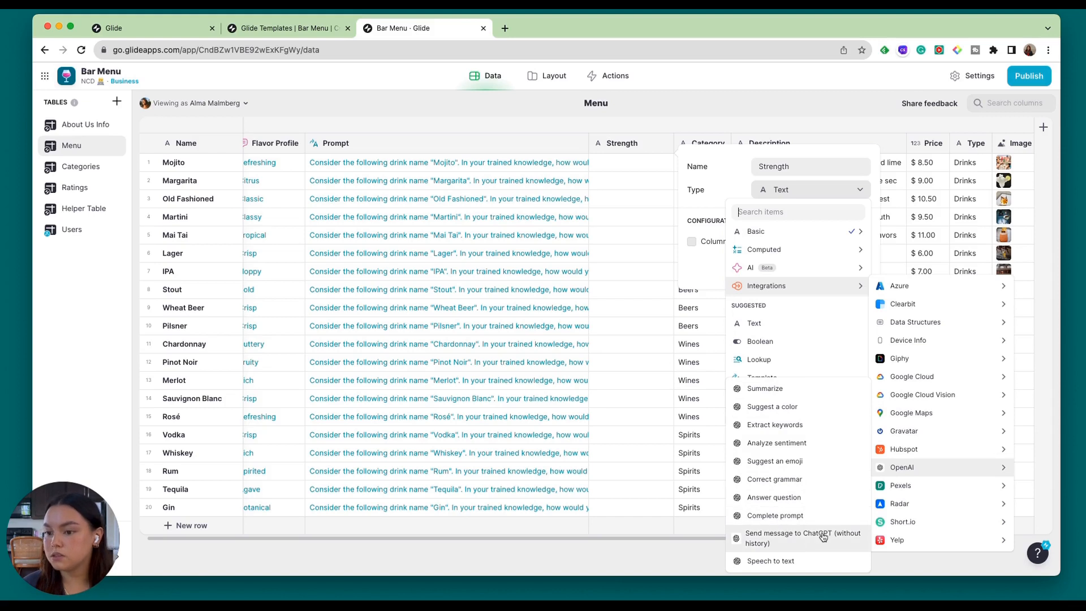
pyautogui.click(810, 464)
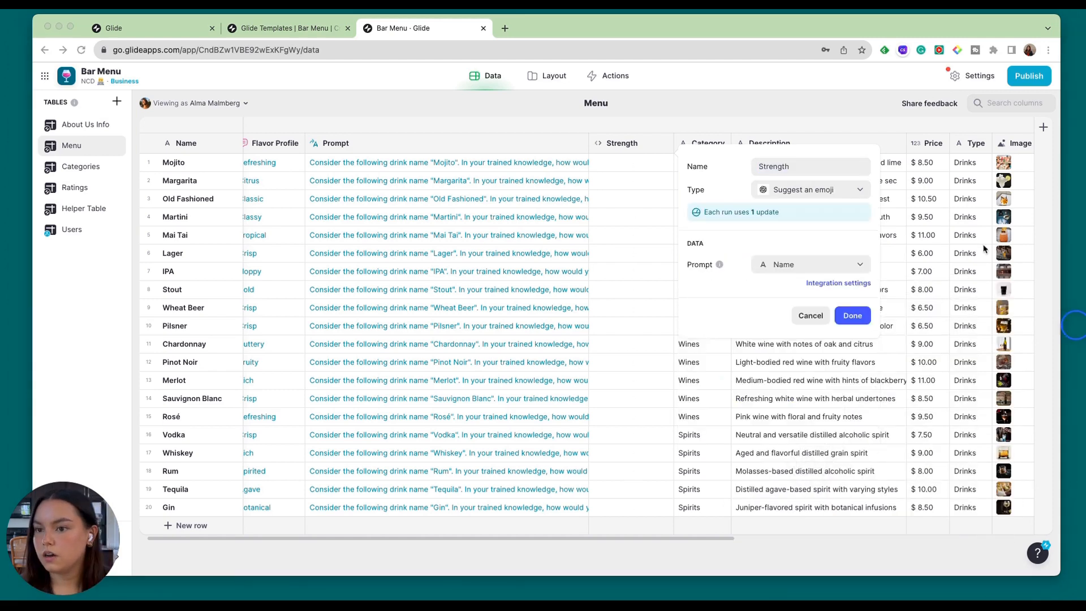
# Check the OpenAI integration settings, then use the Prompt column as the Strength column's prompt and save it.
pyautogui.click(839, 284)
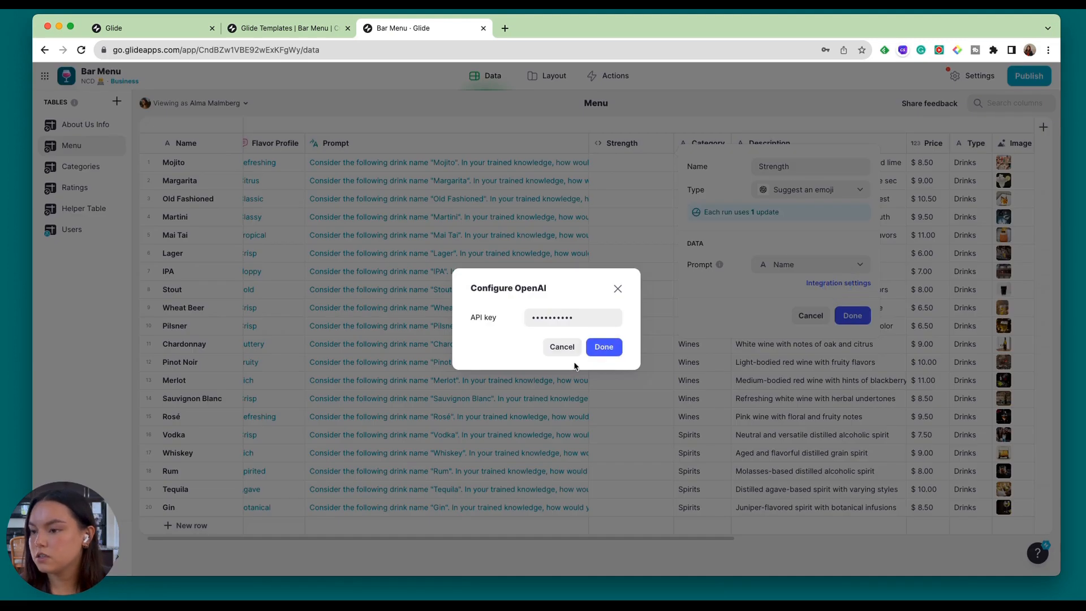
pyautogui.click(618, 289)
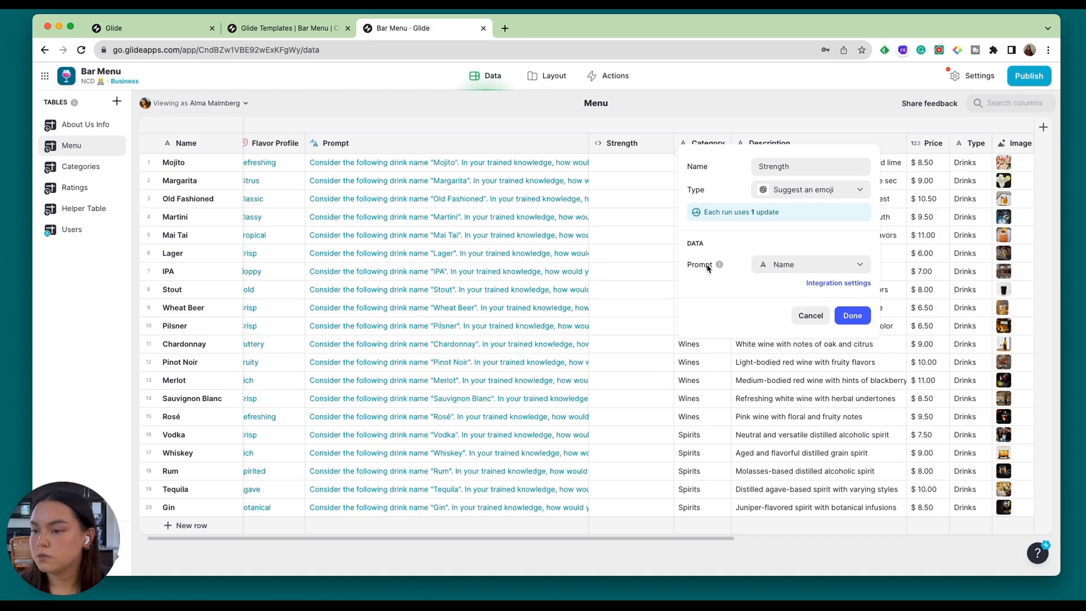
pyautogui.click(777, 264)
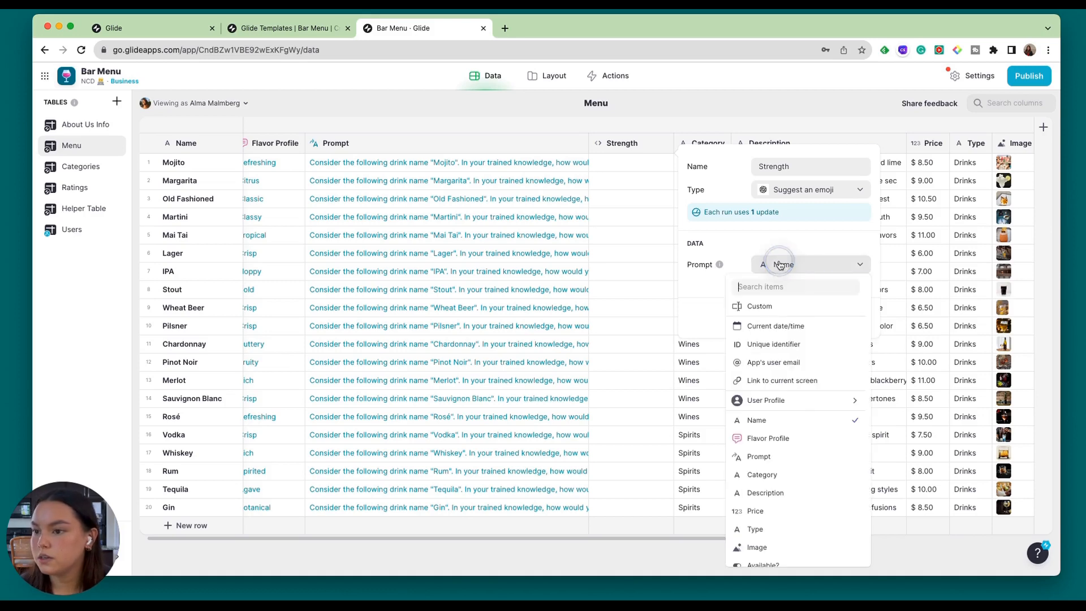
pyautogui.click(763, 456)
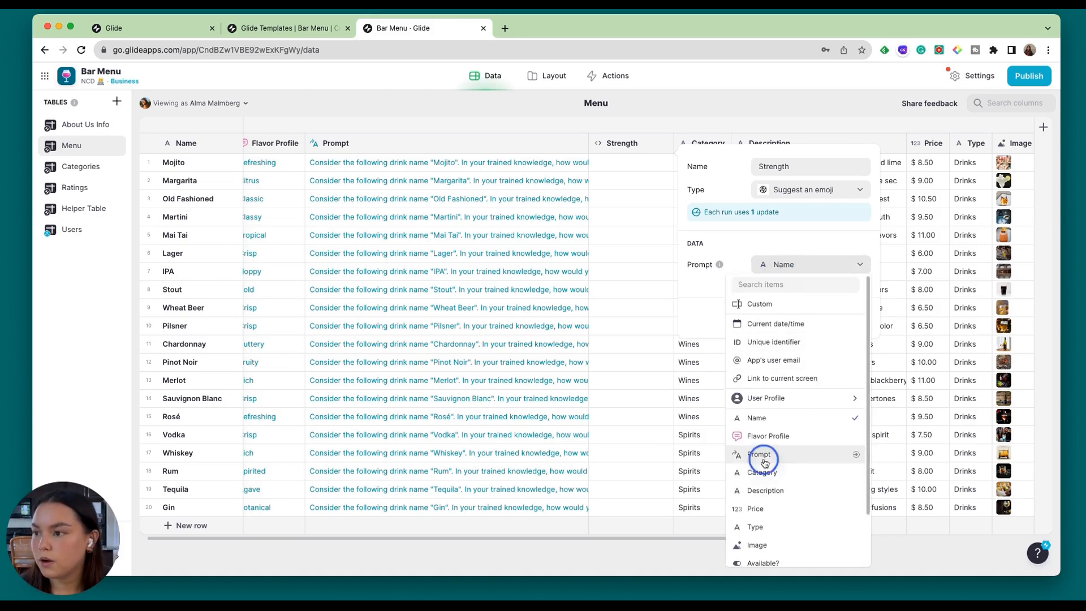
pyautogui.click(849, 314)
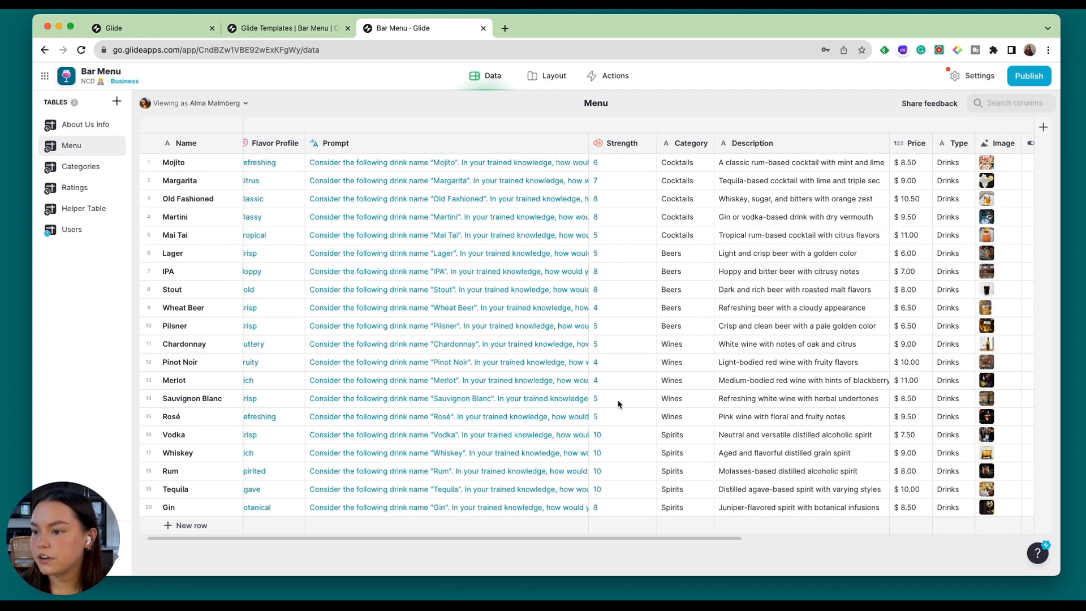
pyautogui.click(621, 488)
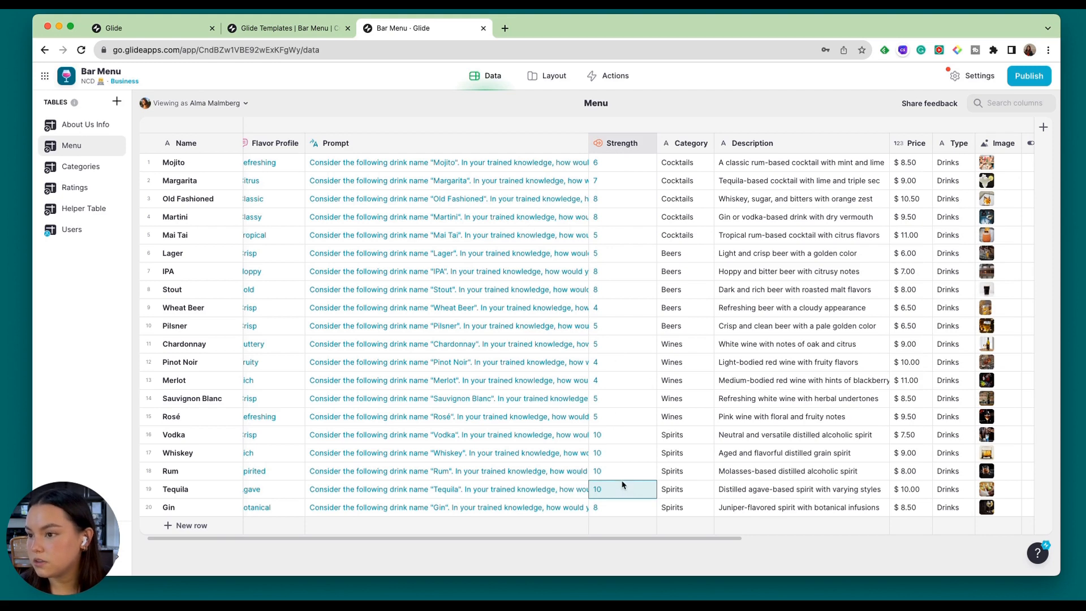
pyautogui.click(620, 257)
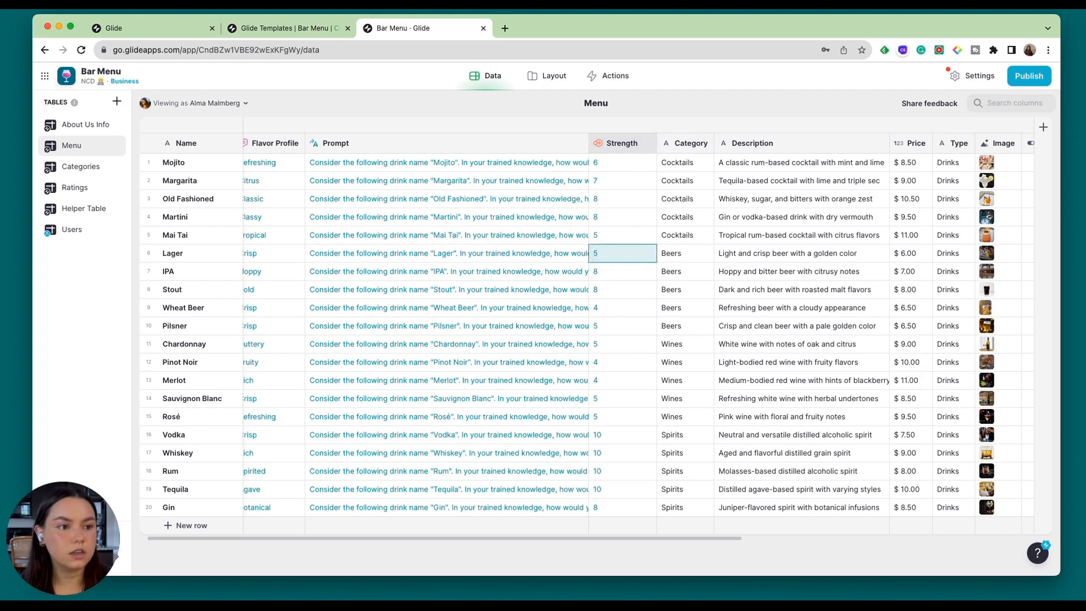
pyautogui.click(678, 131)
# Add a column named Strength output directly after Strength and set its type to Repeat Text.
pyautogui.click(648, 143)
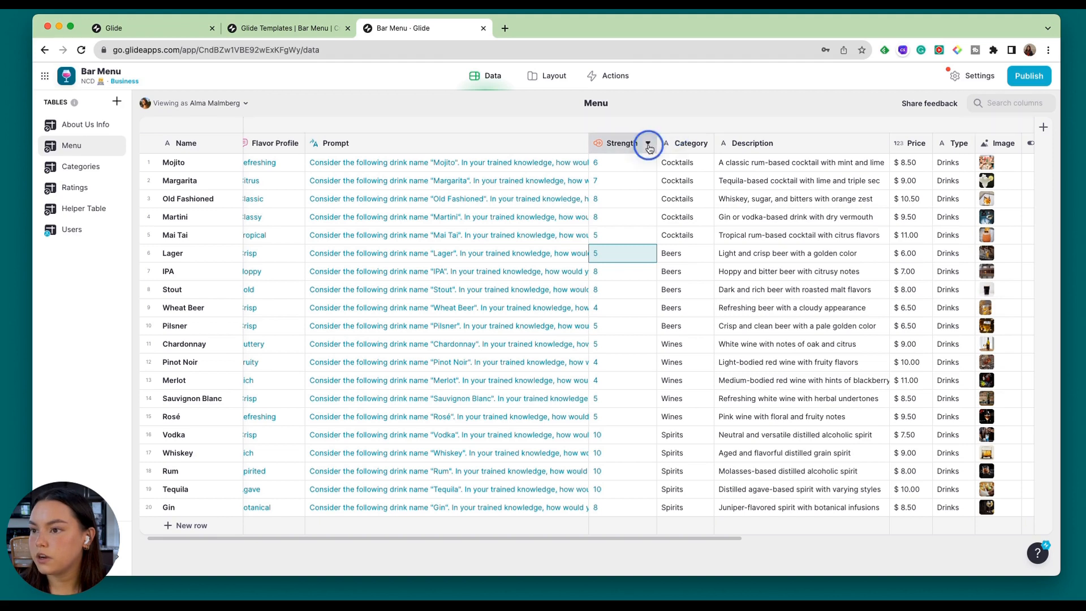
pyautogui.click(600, 207)
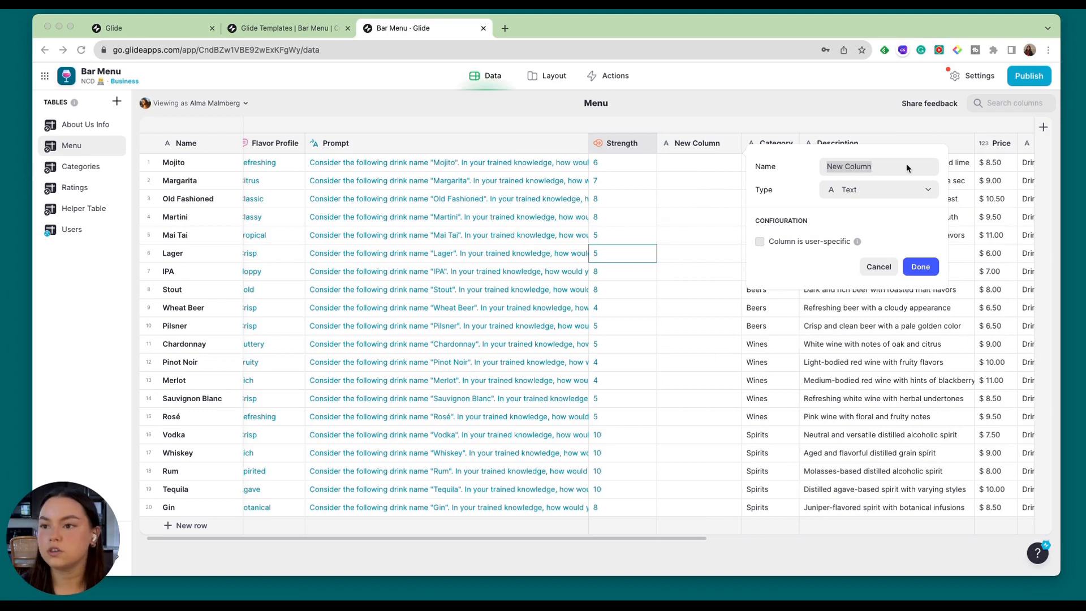
pyautogui.write('Stren')
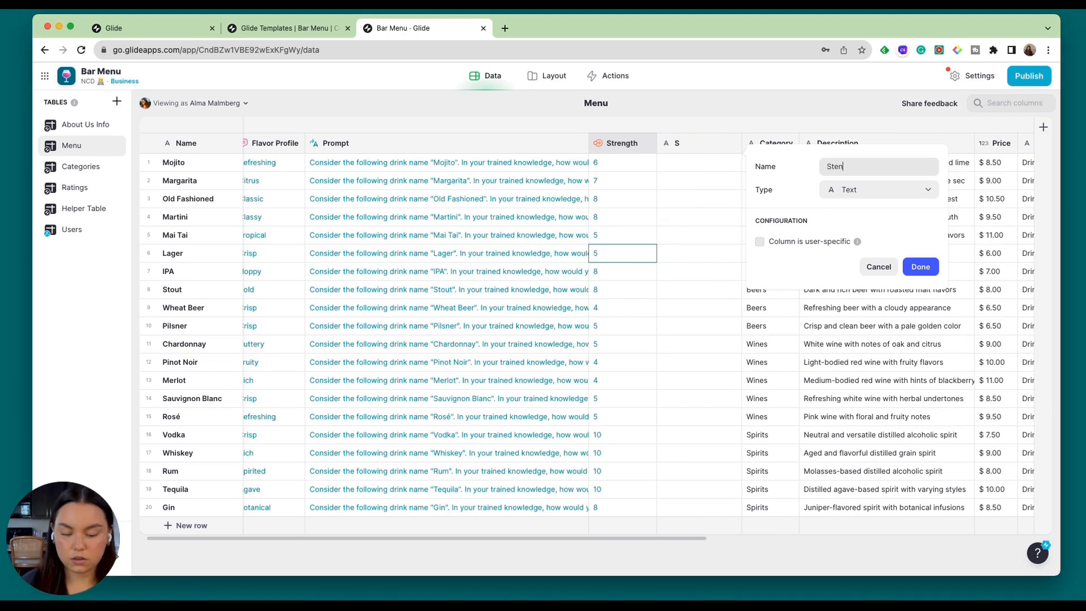
pyautogui.write('gth outpu')
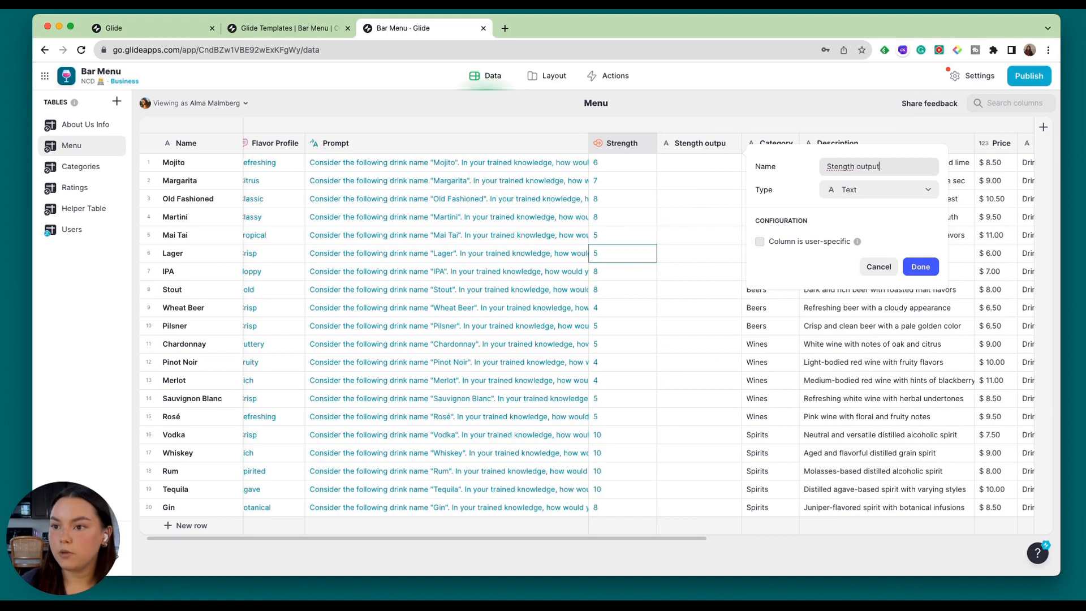
pyautogui.write('t')
pyautogui.click(834, 167)
pyautogui.write('r')
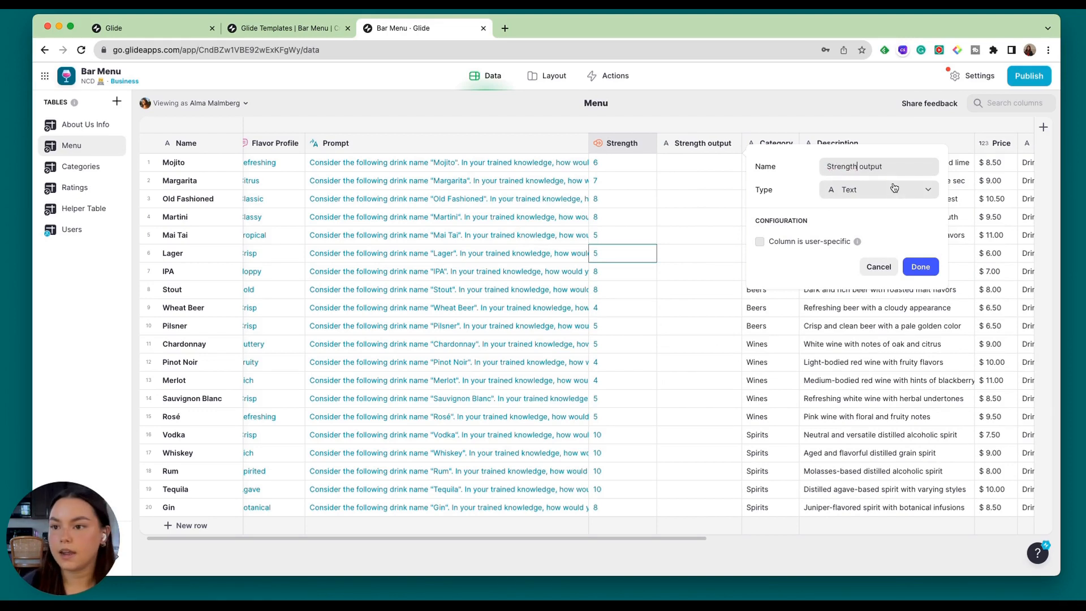
pyautogui.click(860, 191)
pyautogui.moveTo(866, 250)
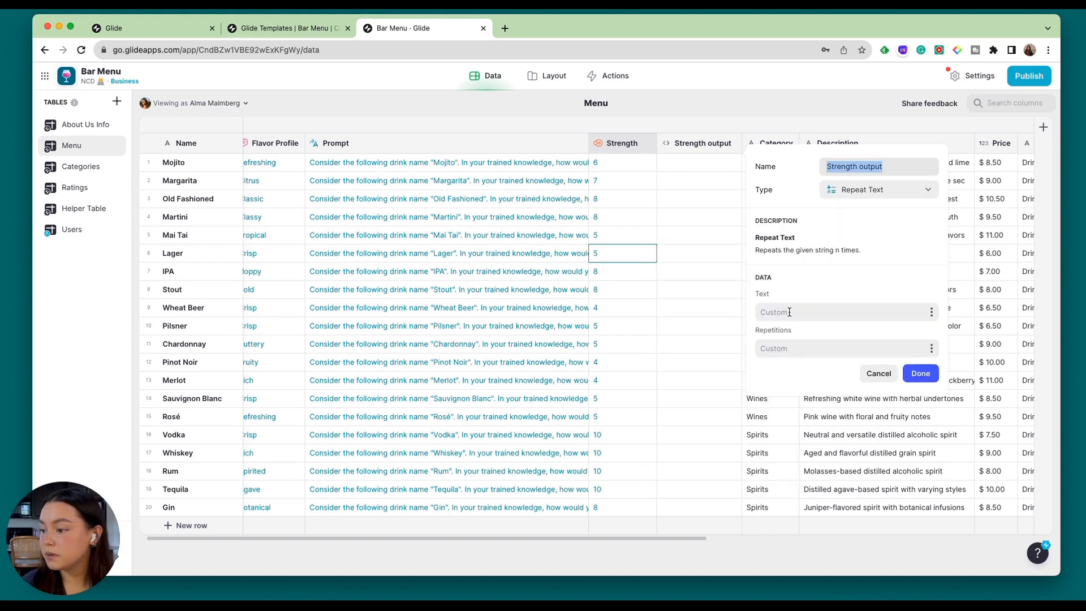
# Insert the tumbler glass emoji as the text that the Strength output column repeats.
pyautogui.click(789, 312)
pyautogui.rightClick(789, 312)
pyautogui.click(806, 320)
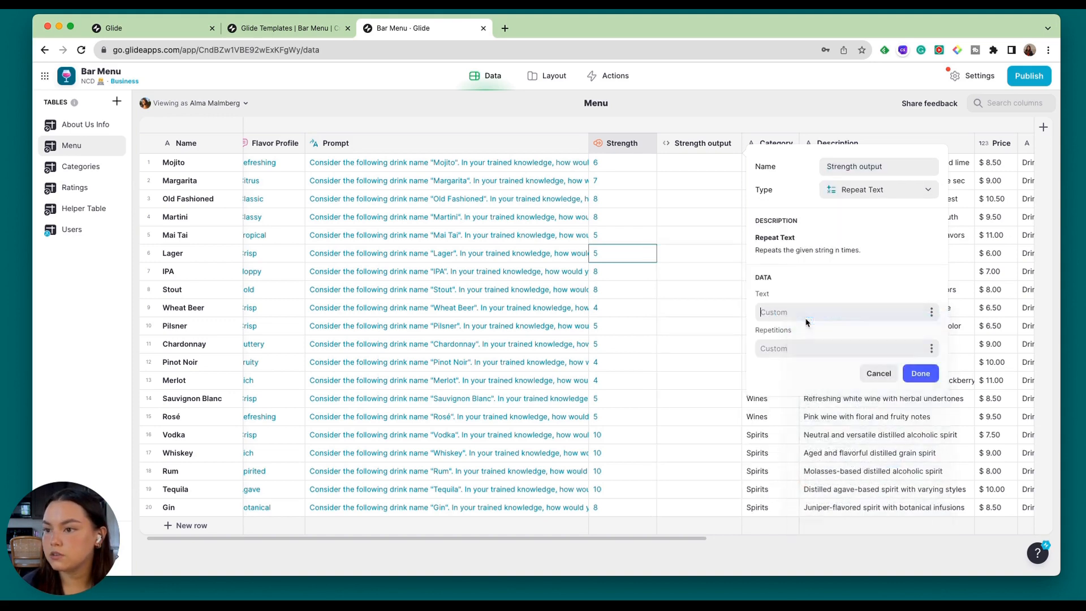
pyautogui.moveTo(818, 212); pyautogui.dragTo(711, 199)
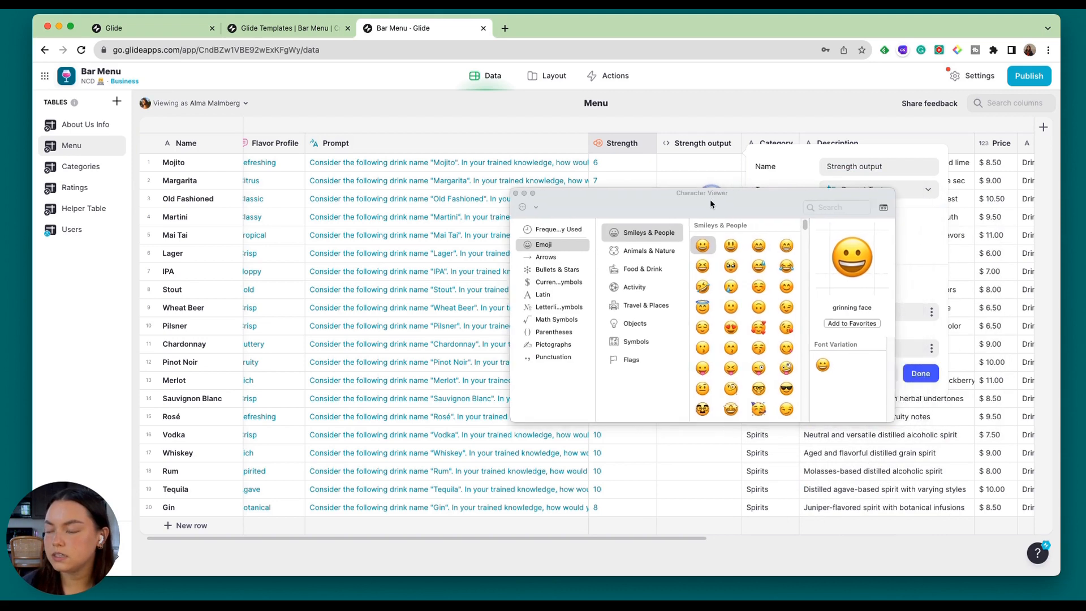
pyautogui.scroll(-10, 751, 335)
pyautogui.scroll(-10, 752, 331)
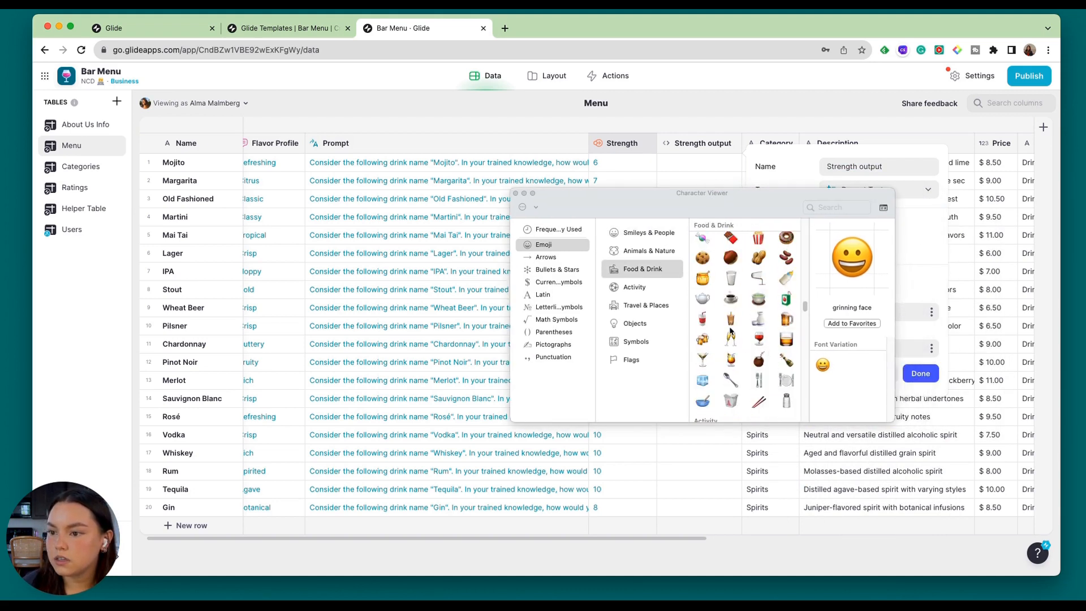
pyautogui.scroll(-1, 737, 347)
pyautogui.click(786, 338)
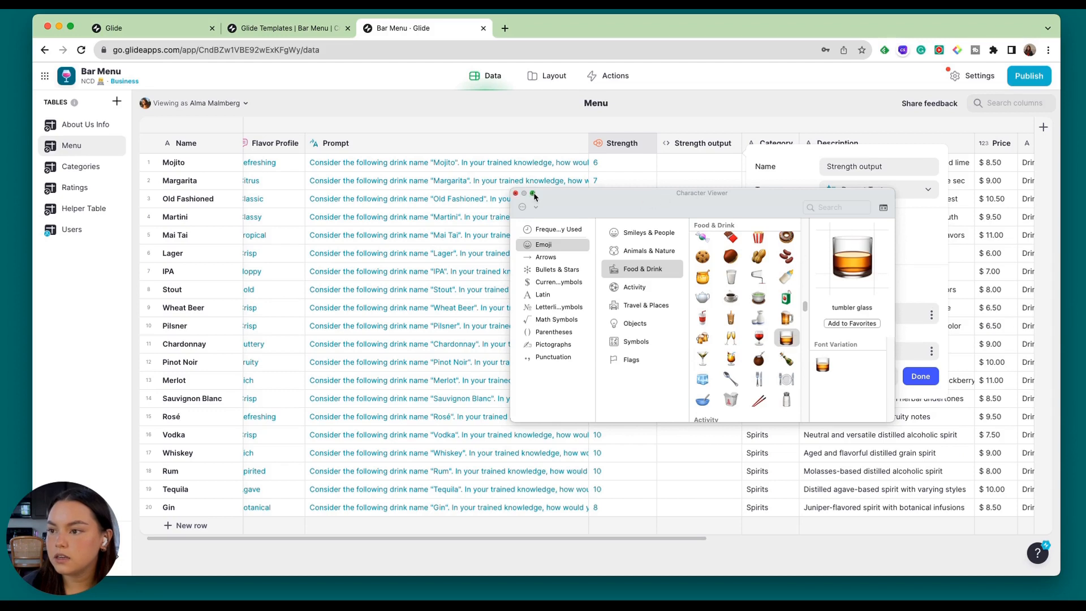
pyautogui.click(516, 193)
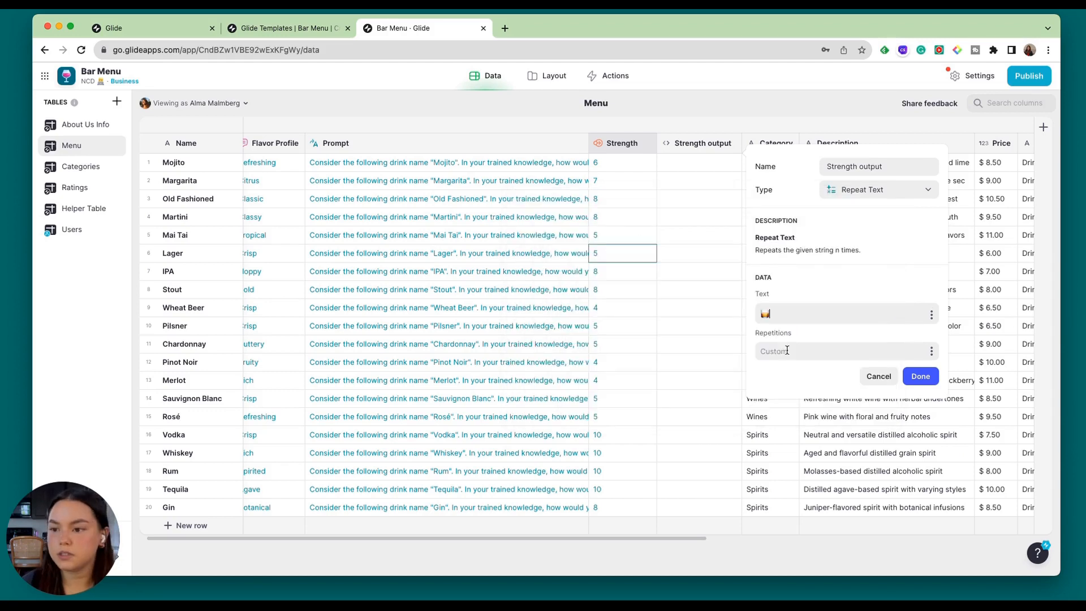
# Take the repetitions from the Strength column, then save the Strength output column and widen it to show its full content.
pyautogui.click(932, 351)
pyautogui.scroll(-1, 862, 334)
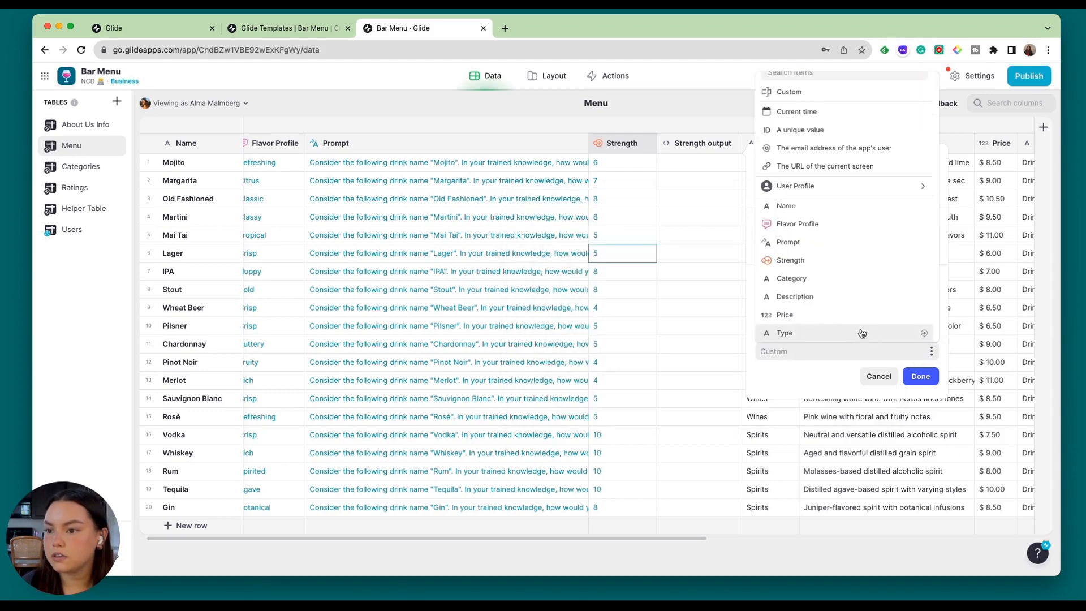
pyautogui.click(800, 262)
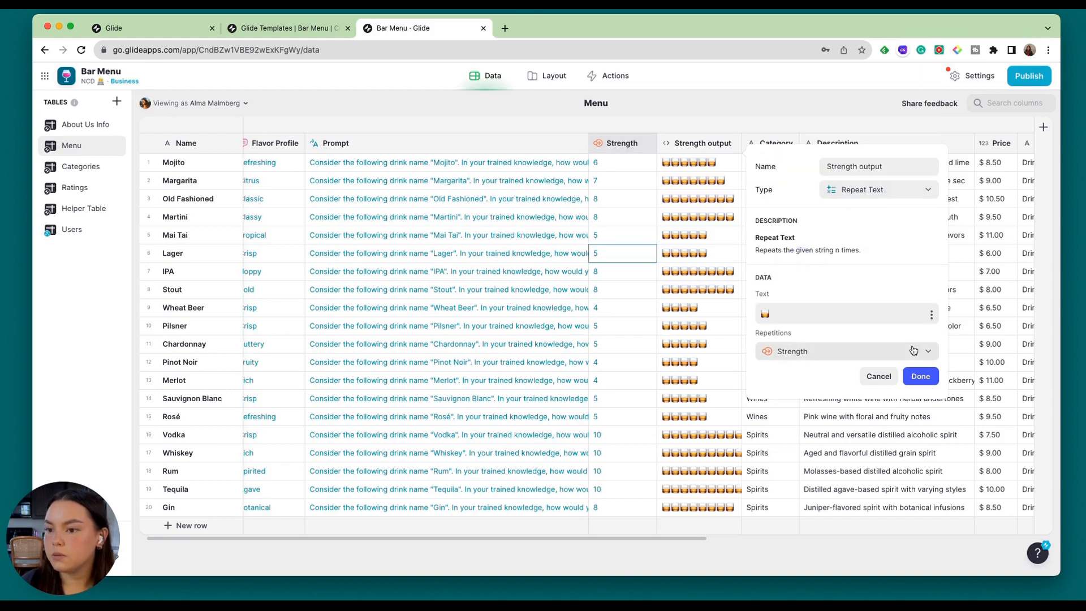
pyautogui.click(921, 376)
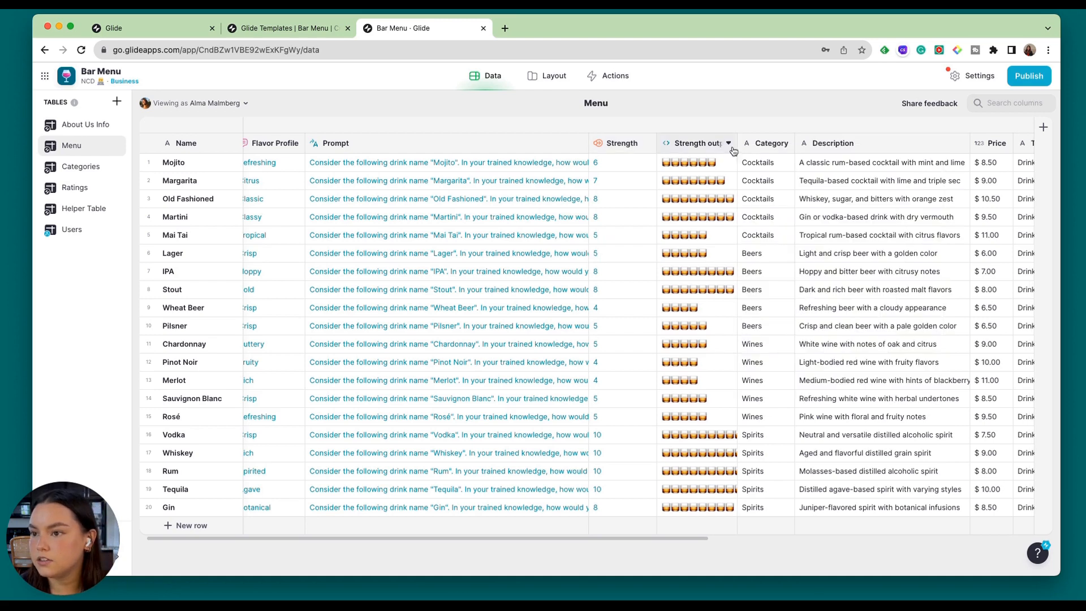
pyautogui.moveTo(737, 139); pyautogui.dragTo(842, 136)
# Compare the Strength ratings with the repeated glass emojis in Strength output for several drinks.
pyautogui.click(696, 175)
pyautogui.click(699, 199)
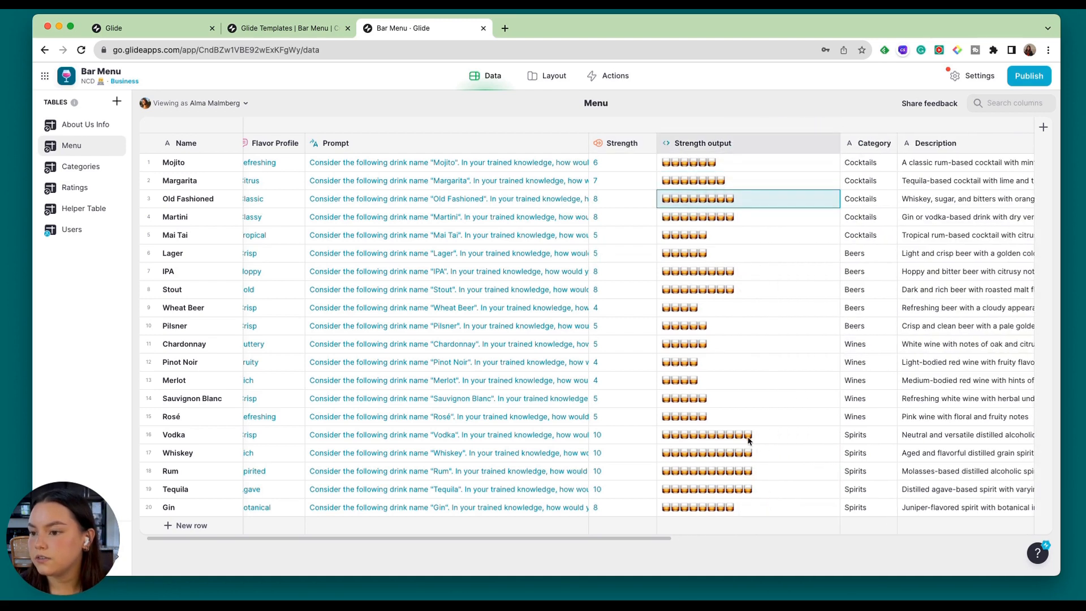
pyautogui.click(728, 483)
pyautogui.click(730, 471)
pyautogui.click(737, 453)
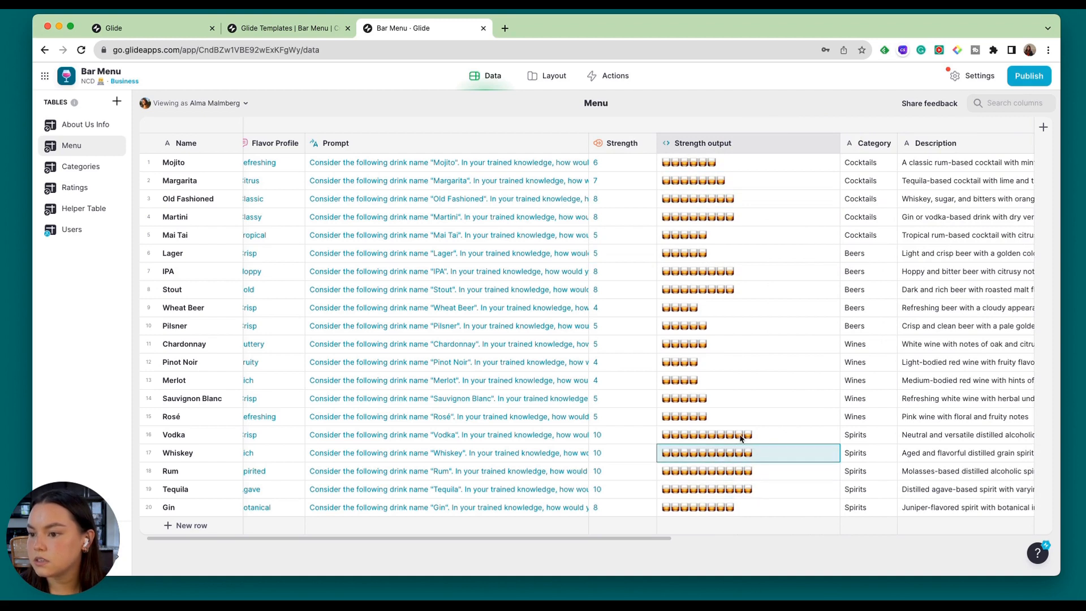
pyautogui.click(606, 144)
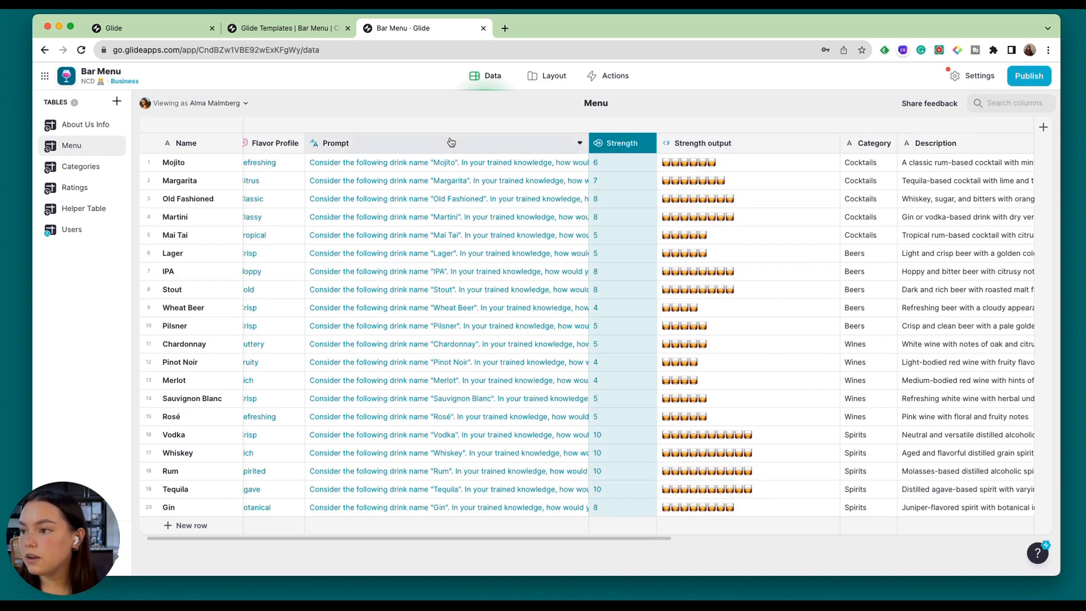
pyautogui.click(735, 289)
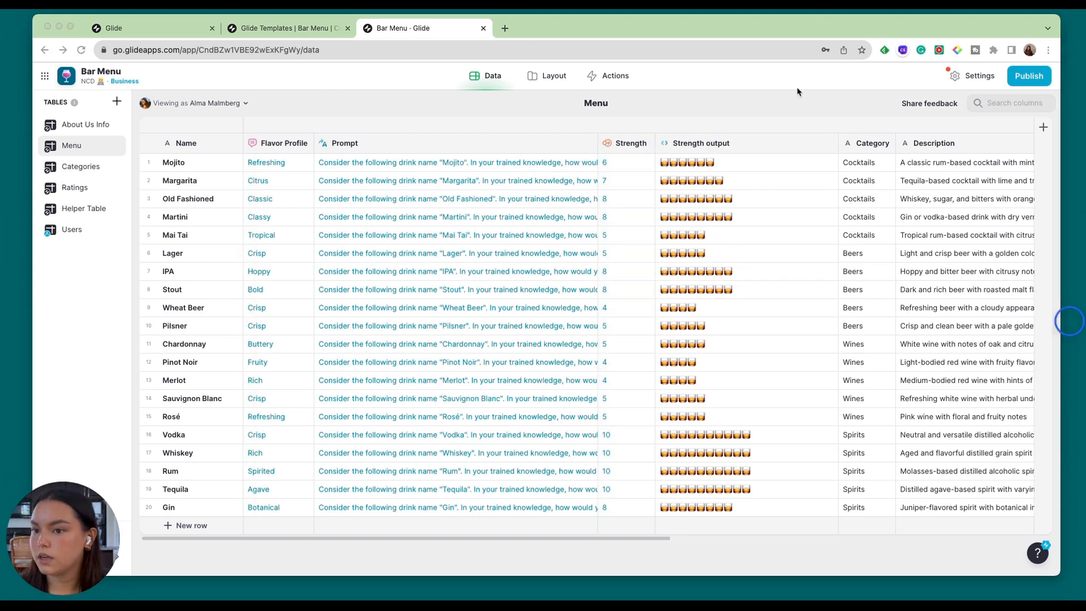
# Switch to the app's layout editor and select the Menu screen.
pyautogui.click(550, 76)
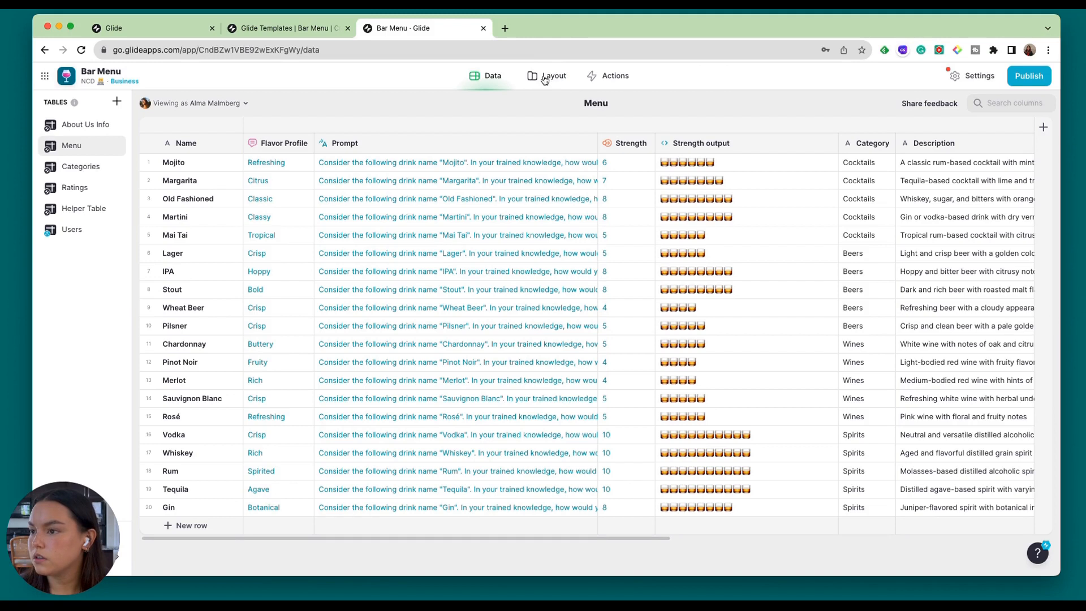
pyautogui.click(546, 77)
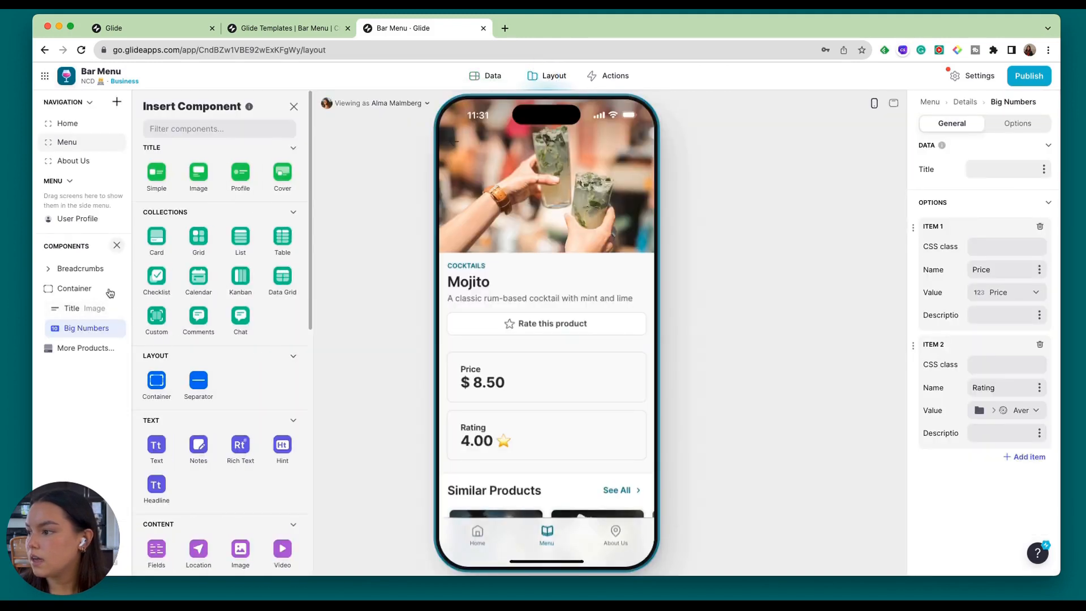
pyautogui.click(67, 144)
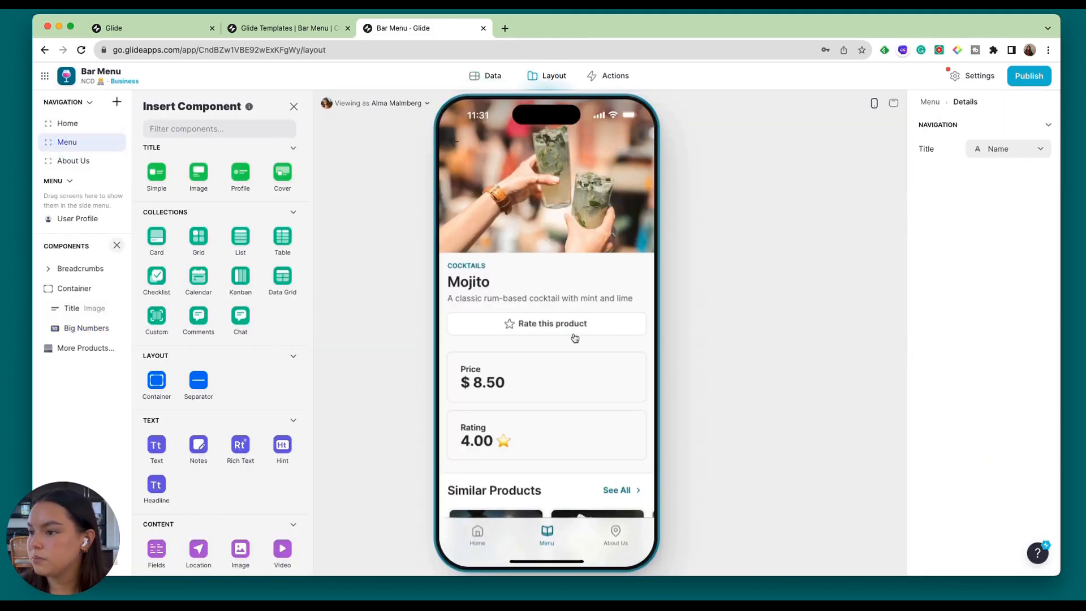
# Open the Mojito details screen and add a third item to its Big Numbers component.
pyautogui.scroll(-5, 576, 368)
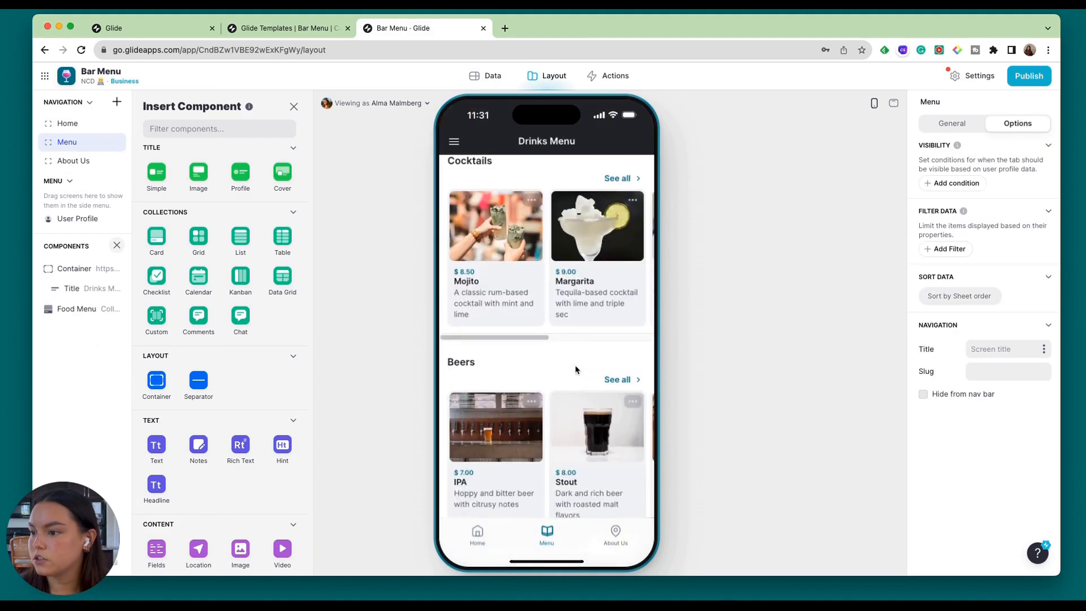
pyautogui.click(491, 266)
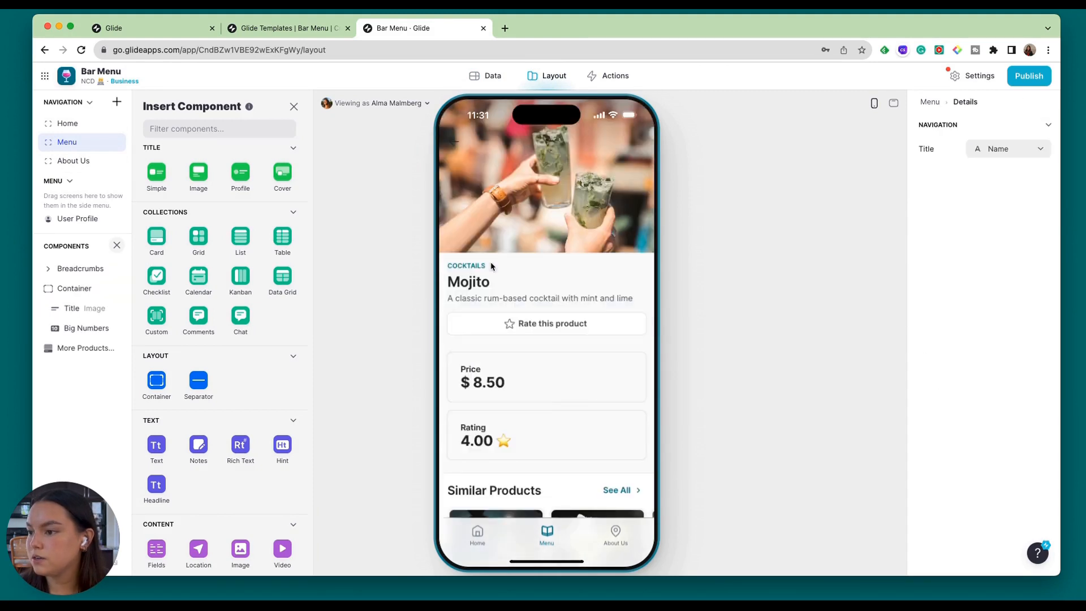
pyautogui.scroll(-2, 512, 366)
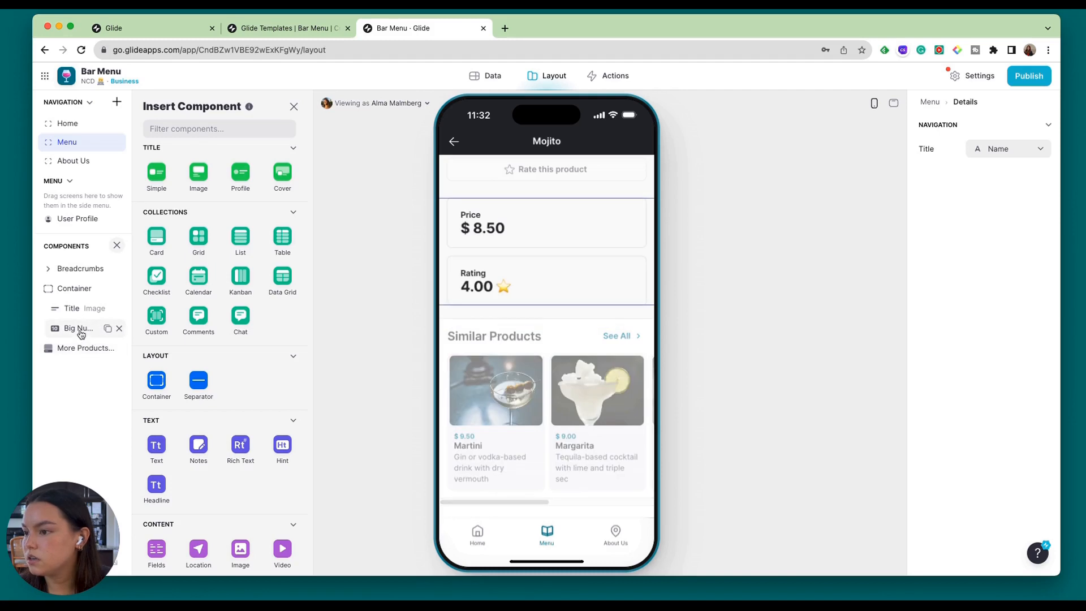
pyautogui.click(79, 328)
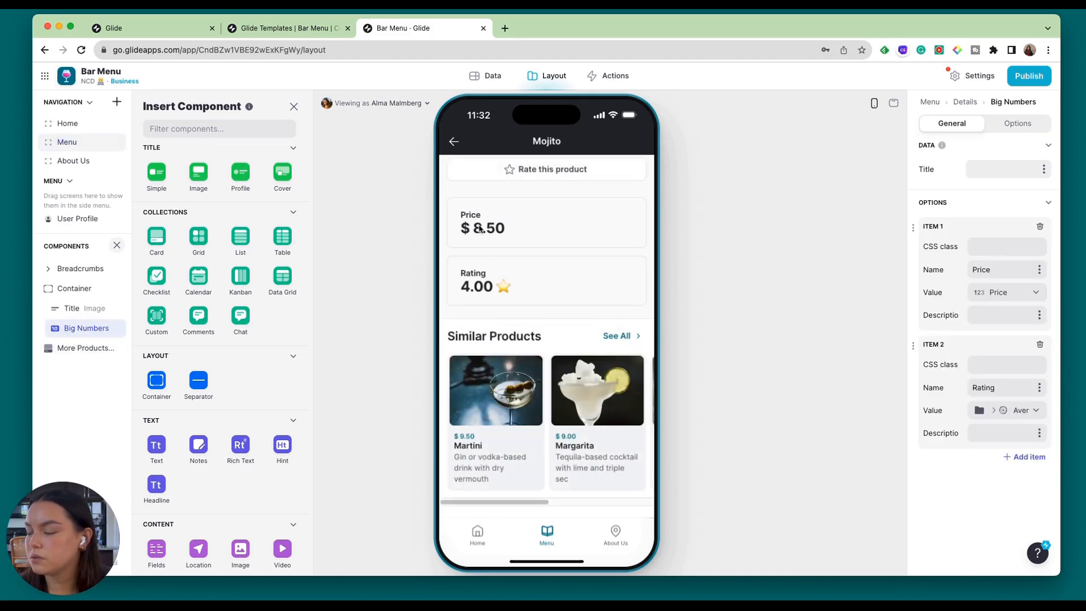
pyautogui.click(1026, 456)
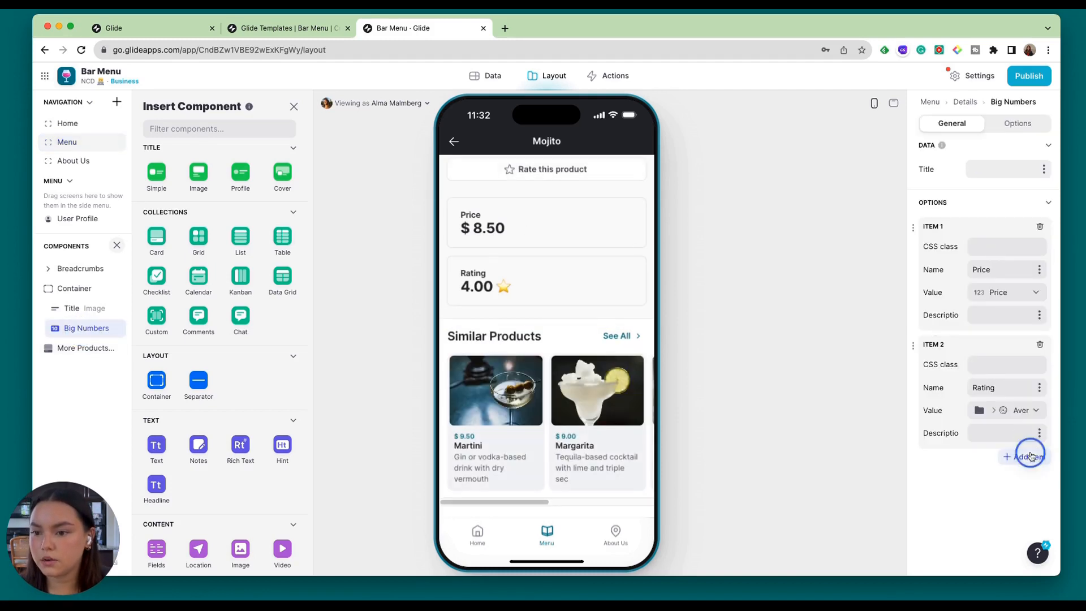
pyautogui.scroll(-3, 984, 447)
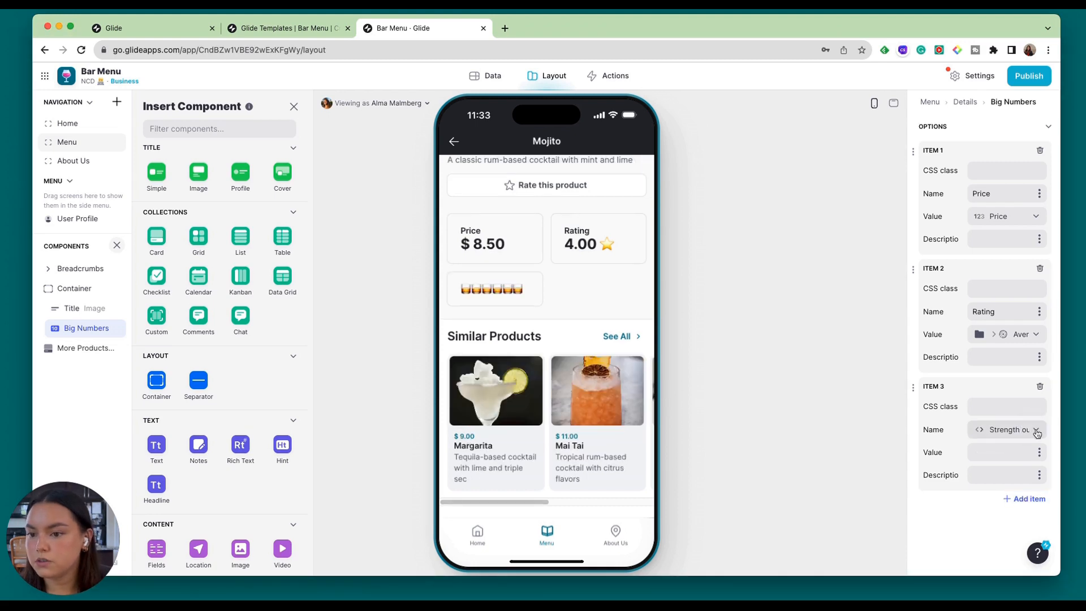
# Use the Strength output column as the name of the third Big Numbers item and leave its value empty.
pyautogui.click(1038, 431)
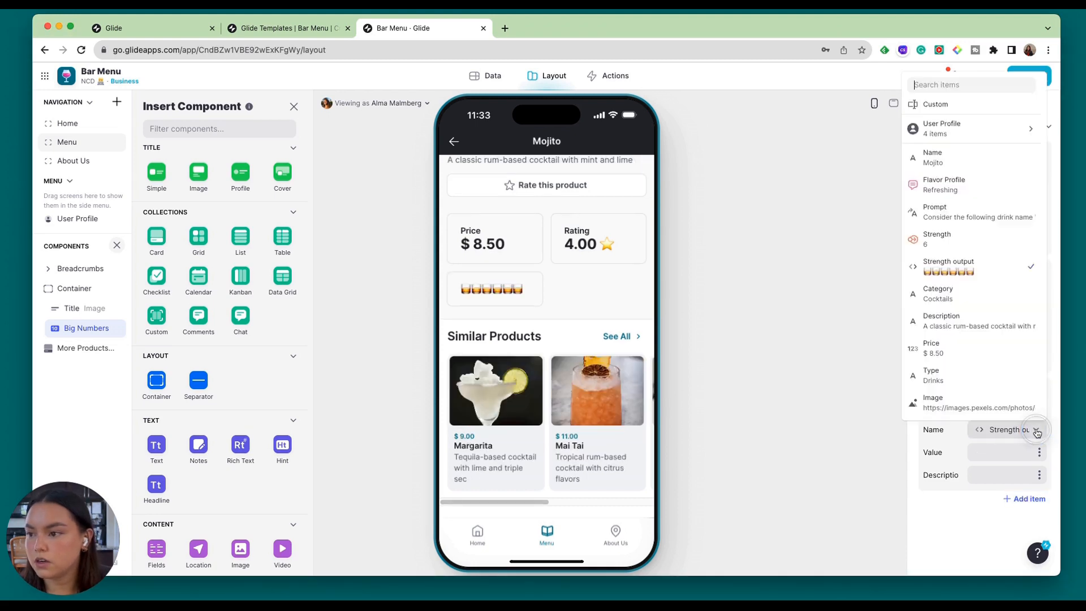
pyautogui.scroll(-1, 971, 249)
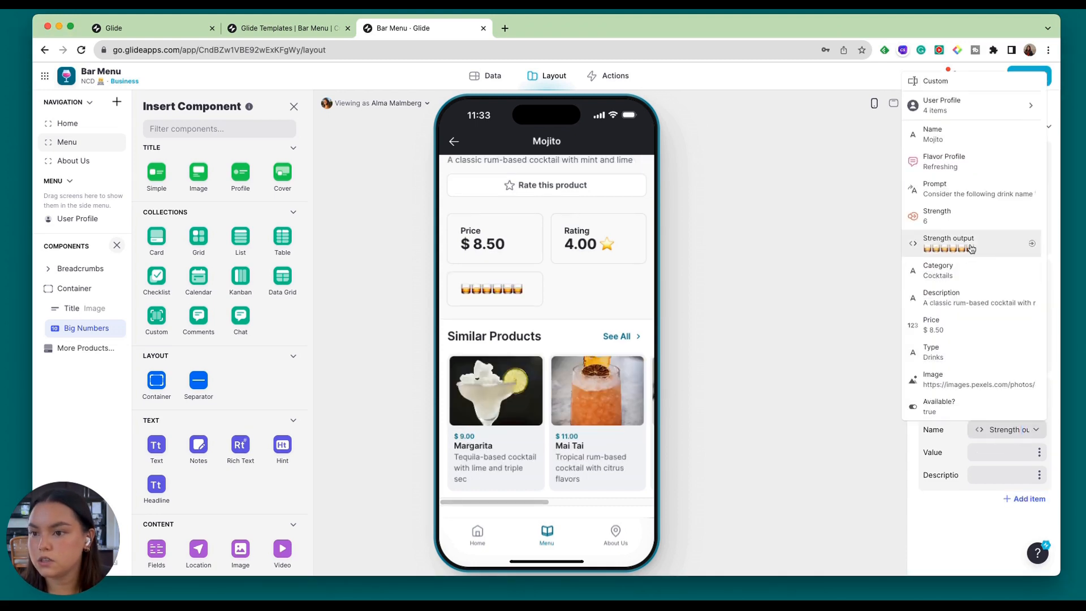
pyautogui.click(955, 455)
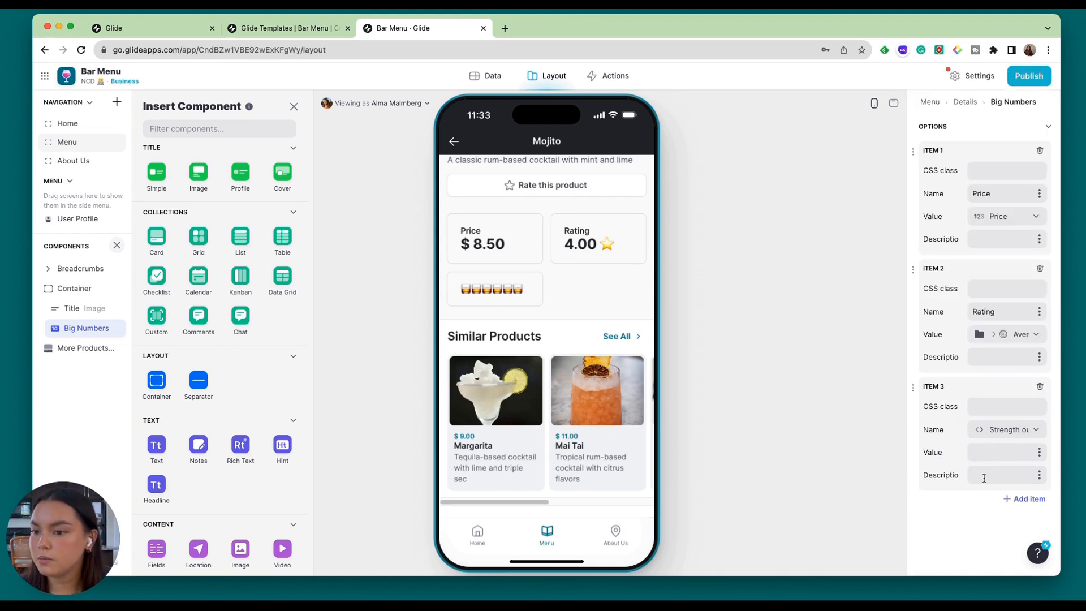
# Give the third Big Numbers item the description "How strong is my drink?".
pyautogui.click(988, 474)
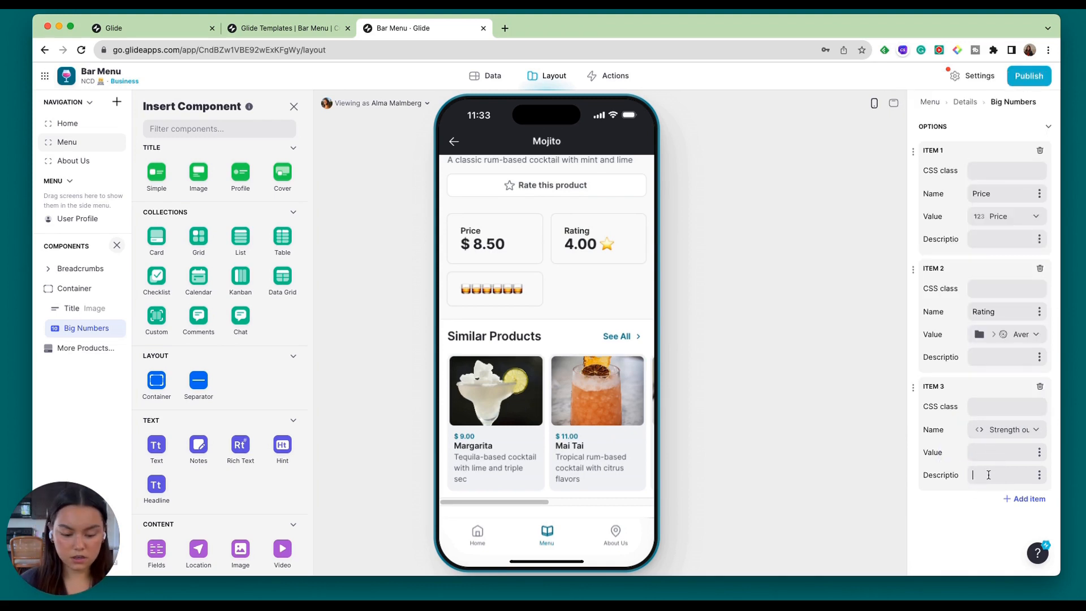
pyautogui.write('How')
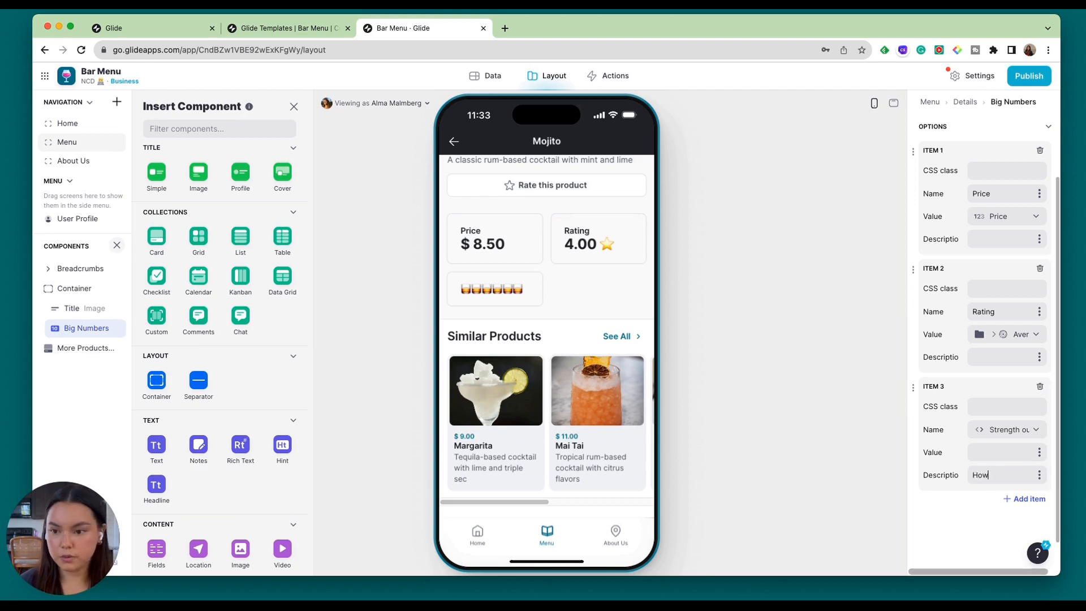
pyautogui.write(' strong is')
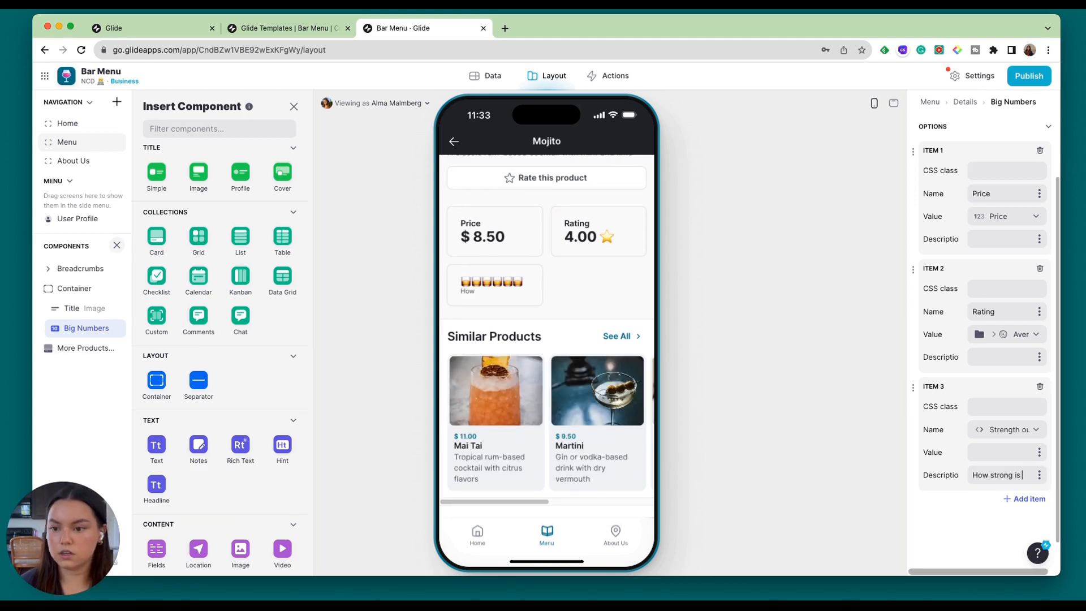
pyautogui.write(' my drink?')
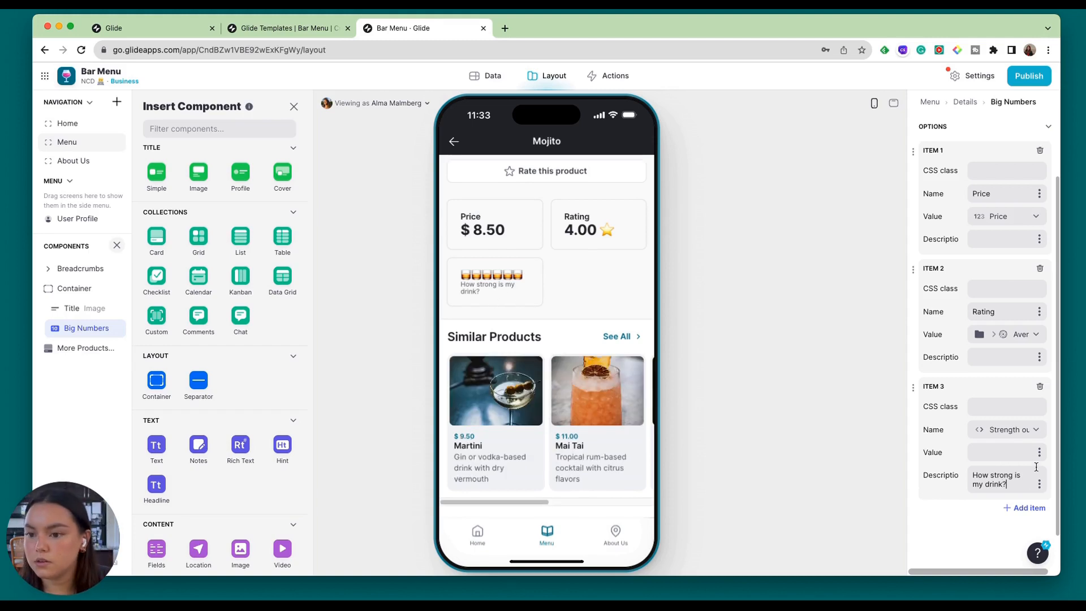
pyautogui.click(1040, 485)
pyautogui.click(1041, 486)
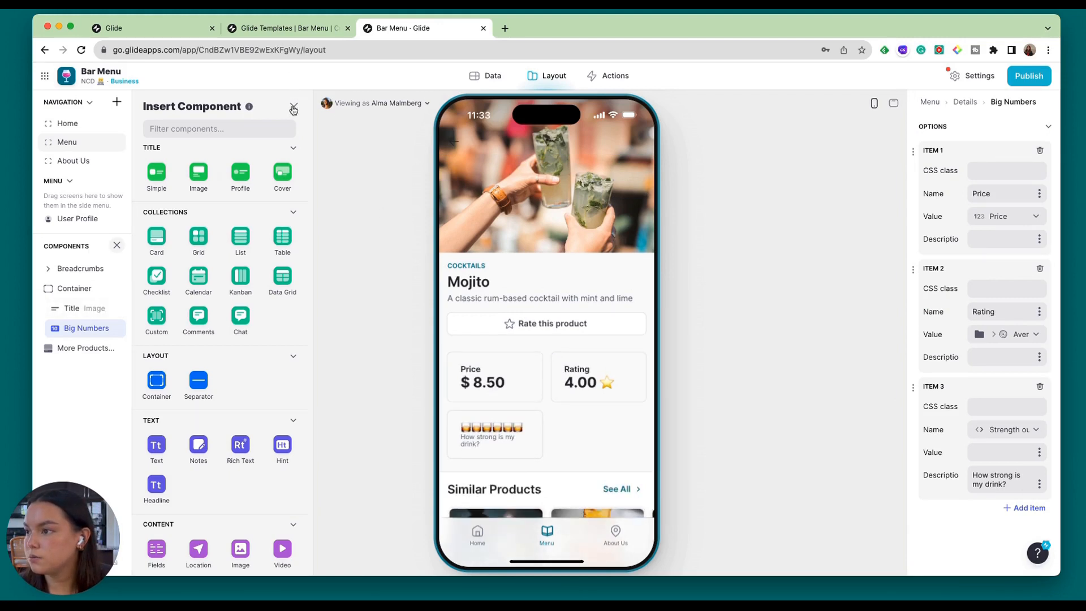
# Close the component inserter and check how the strength item displays on the Stout and Vodka details screens.
pyautogui.click(293, 107)
pyautogui.scroll(-5, 586, 418)
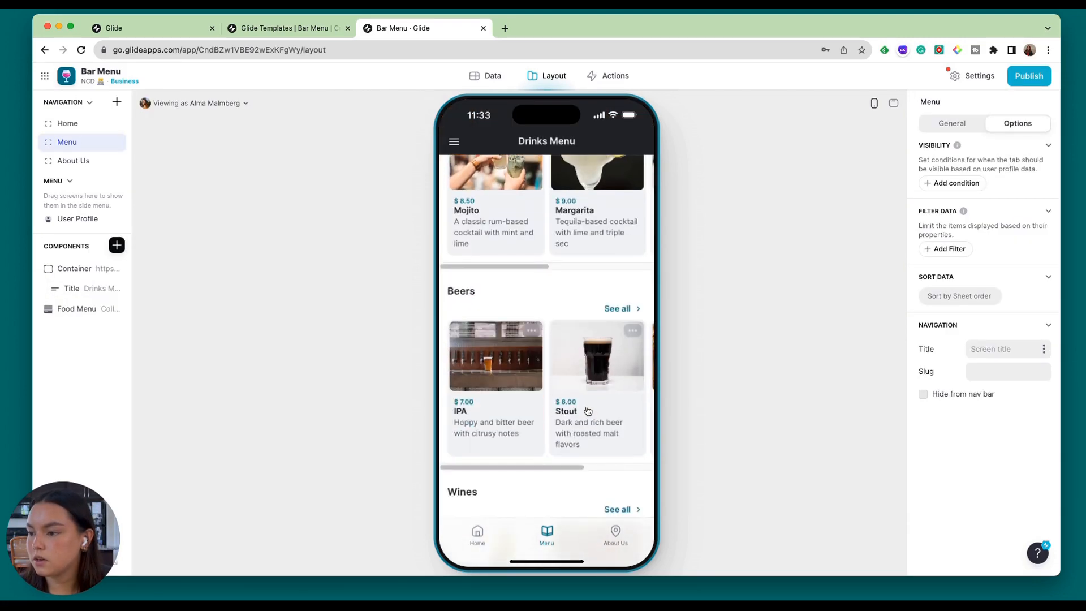
pyautogui.click(587, 411)
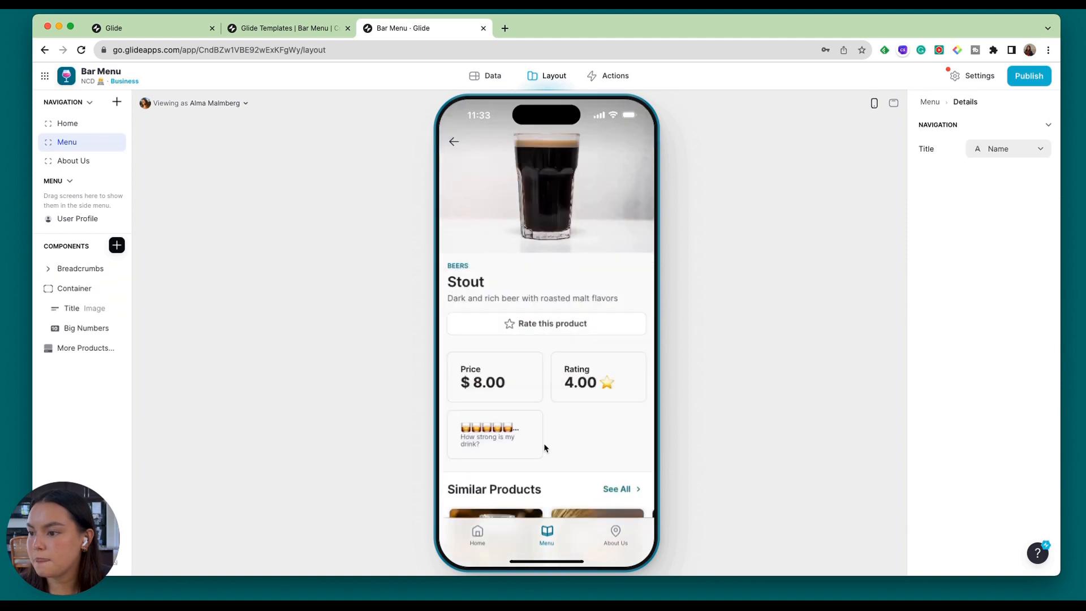
pyautogui.click(519, 439)
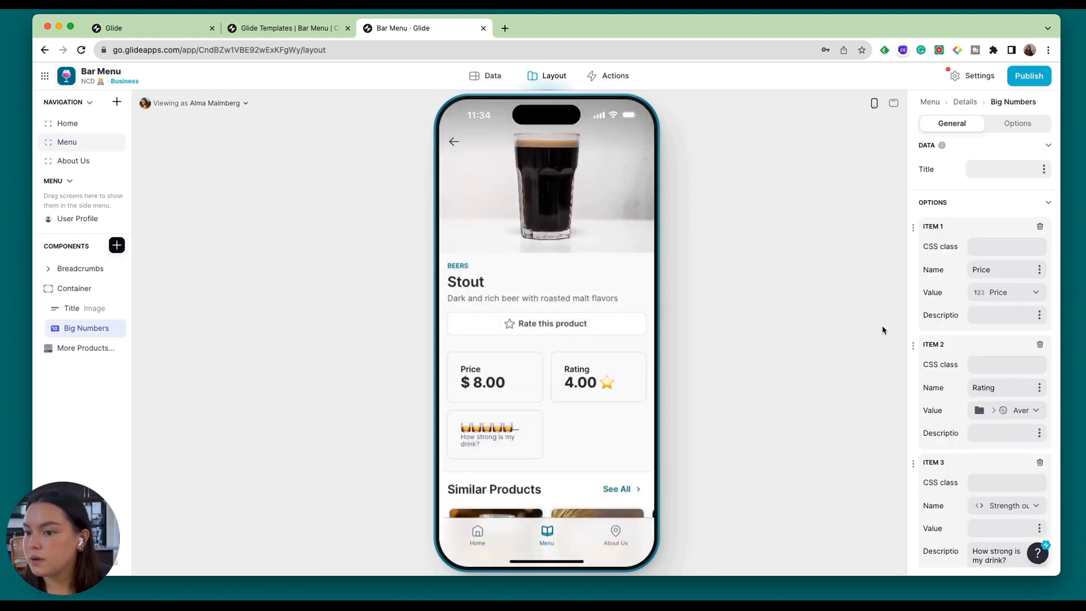
pyautogui.scroll(-2, 1042, 434)
pyautogui.click(547, 534)
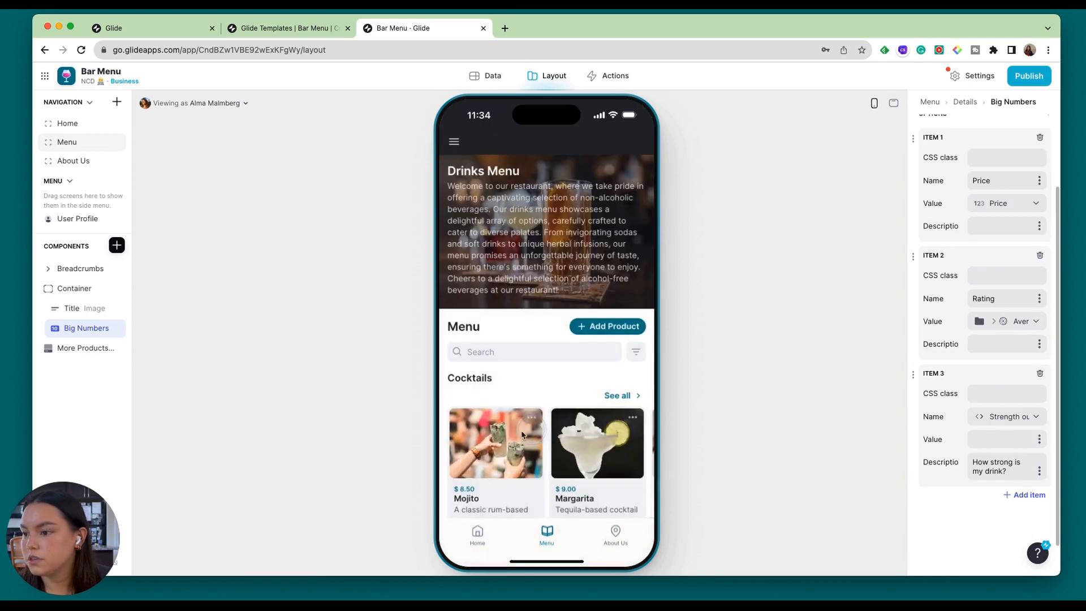
pyautogui.scroll(-10, 557, 428)
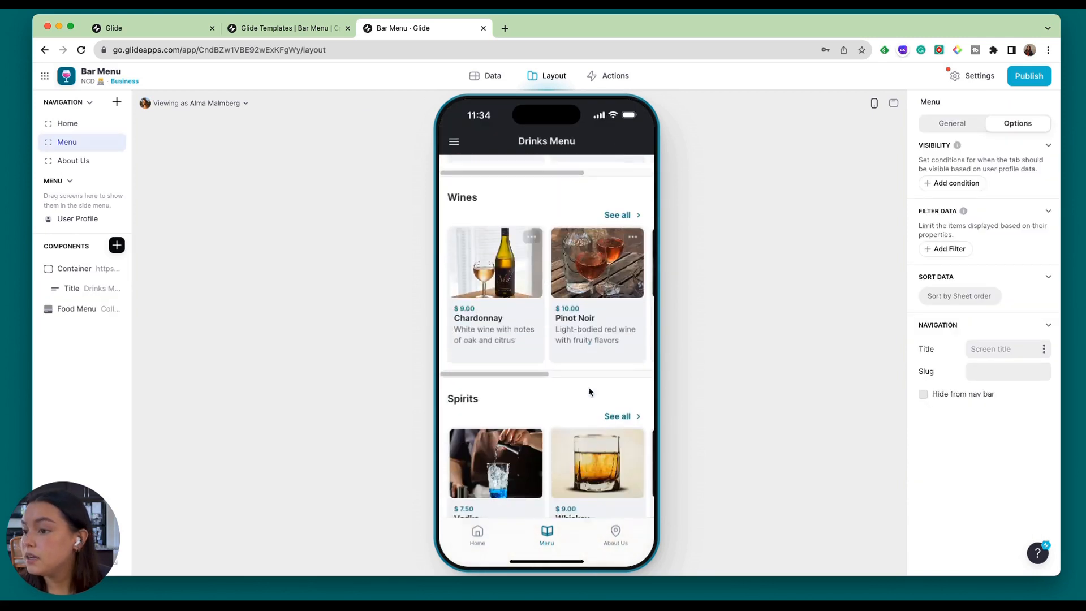
pyautogui.click(499, 419)
pyautogui.scroll(-5, 576, 390)
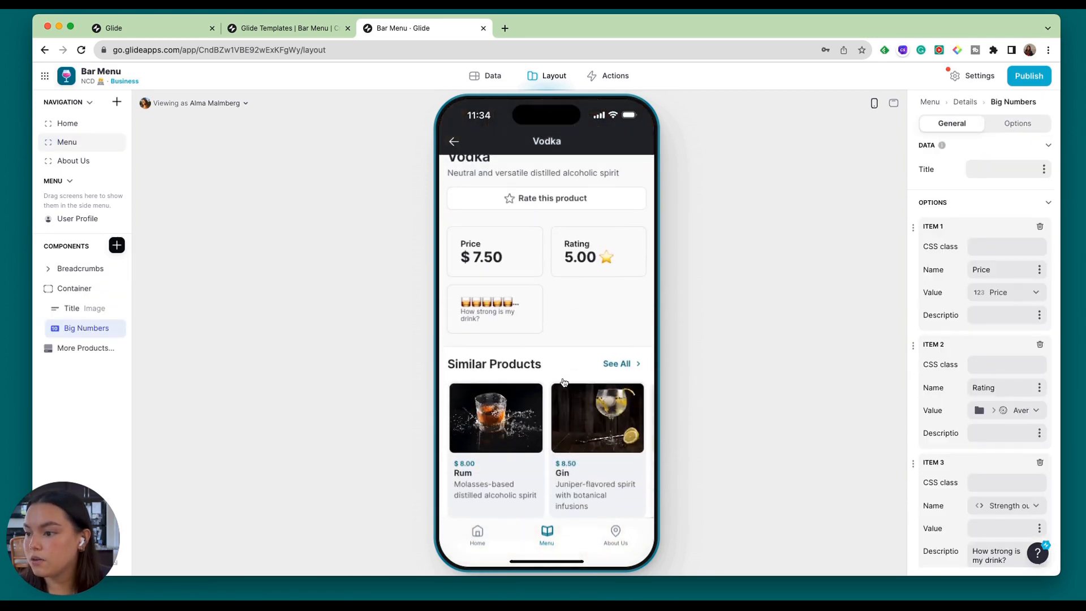
# Compare the Menu table's Strength output column with the strength item on the Mojito details screen, ending back at the table.
pyautogui.click(487, 76)
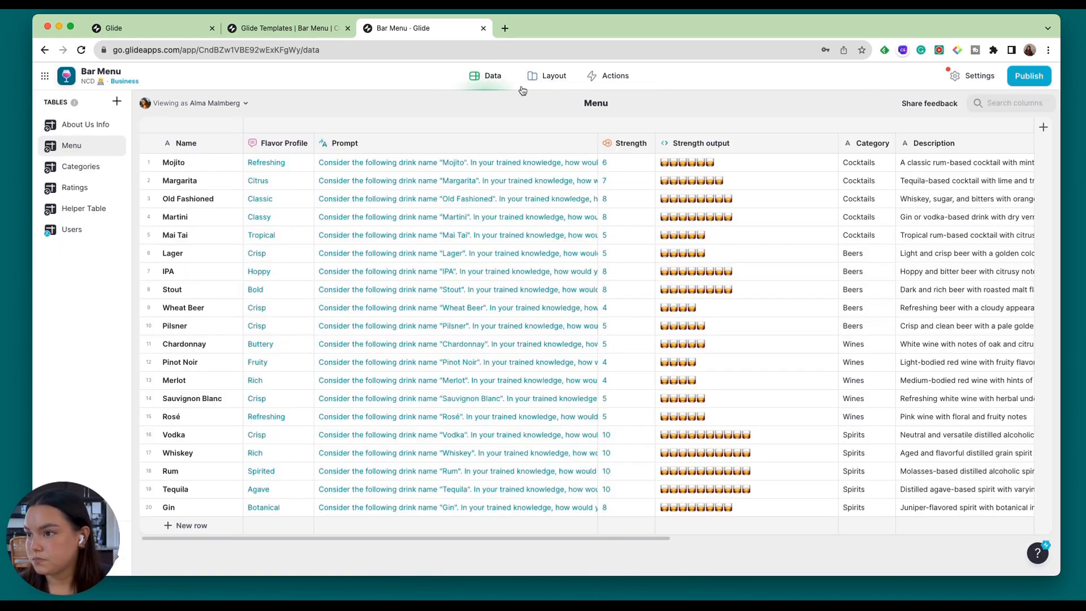
pyautogui.click(552, 75)
pyautogui.click(503, 389)
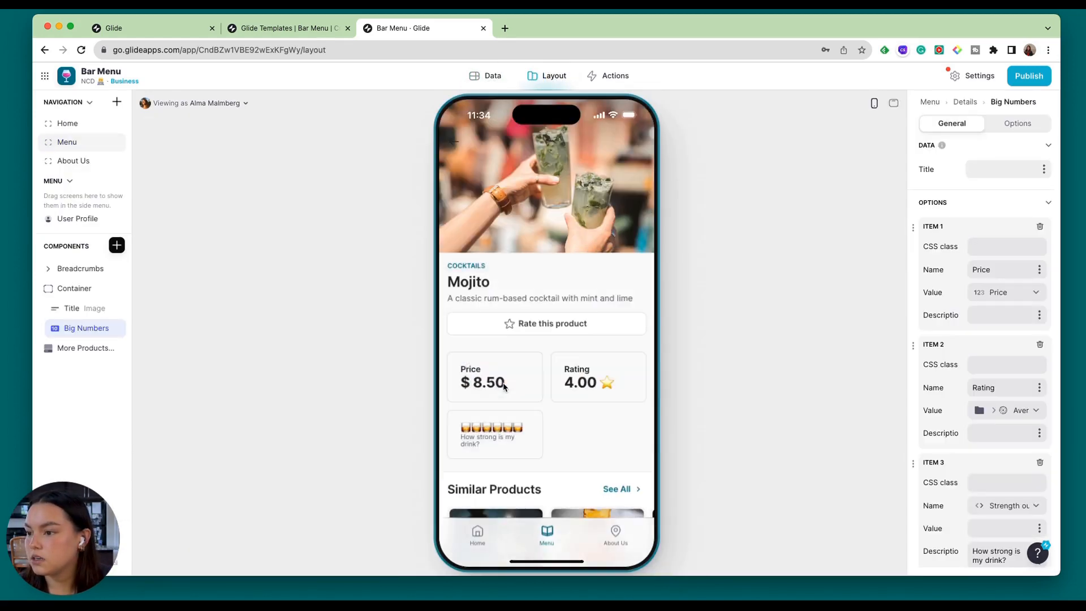
pyautogui.scroll(-2, 544, 396)
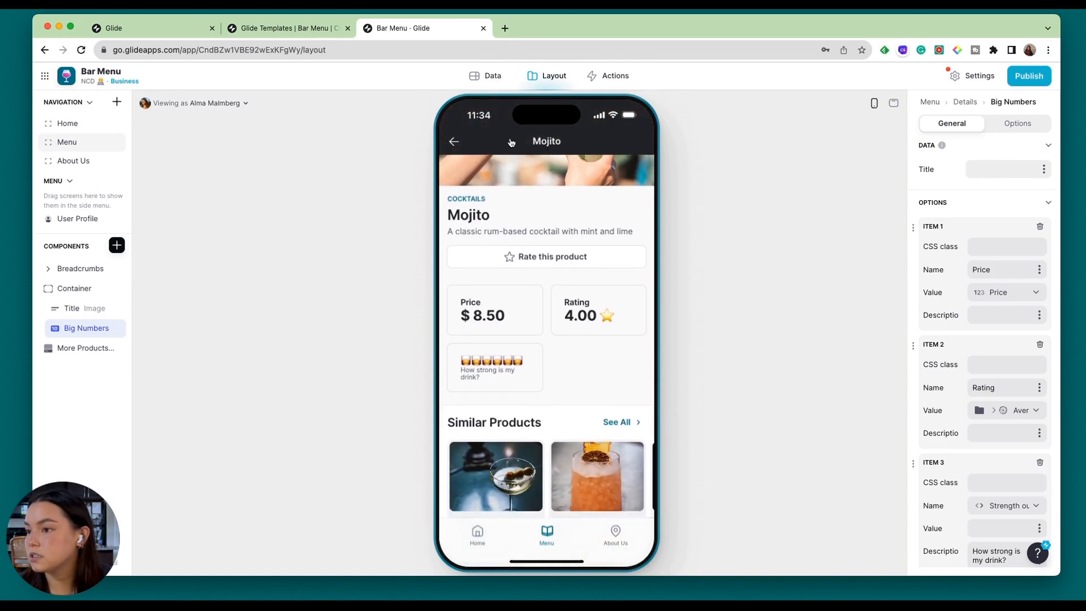
pyautogui.click(484, 82)
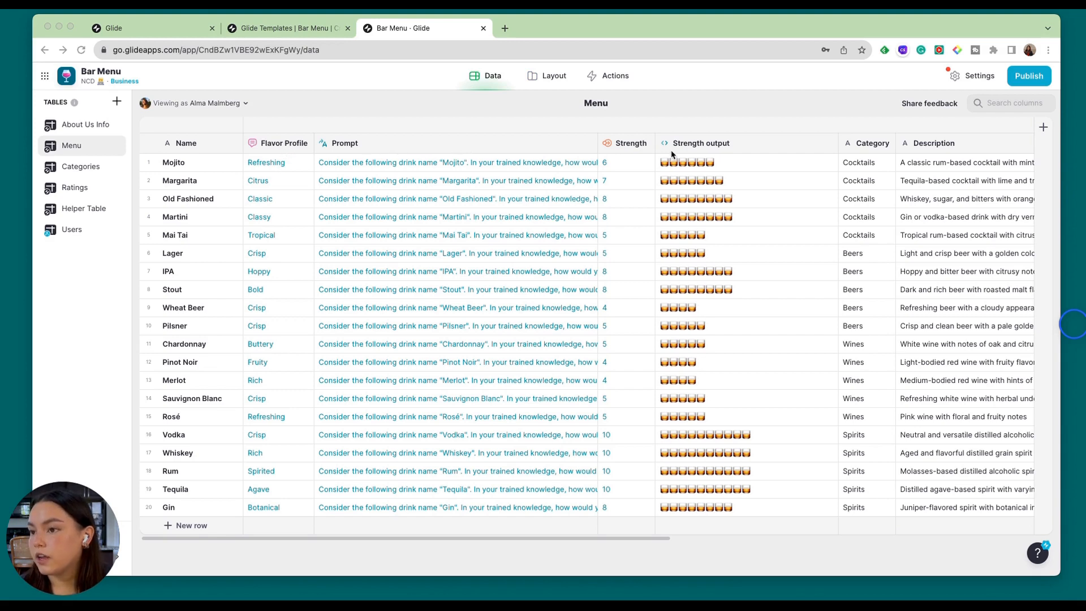
pyautogui.click(297, 142)
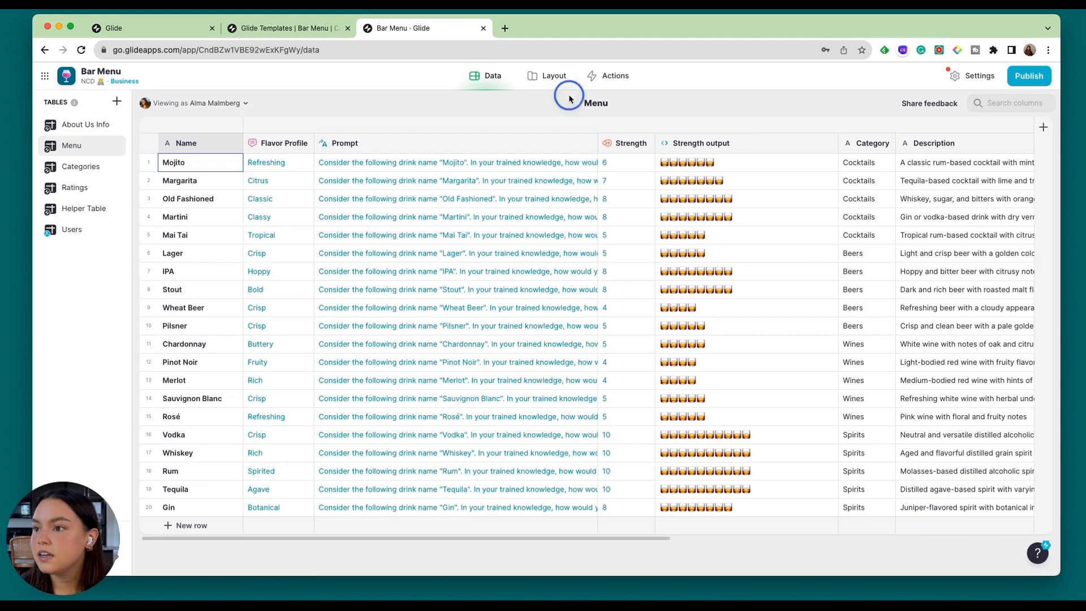
pyautogui.click(1070, 330)
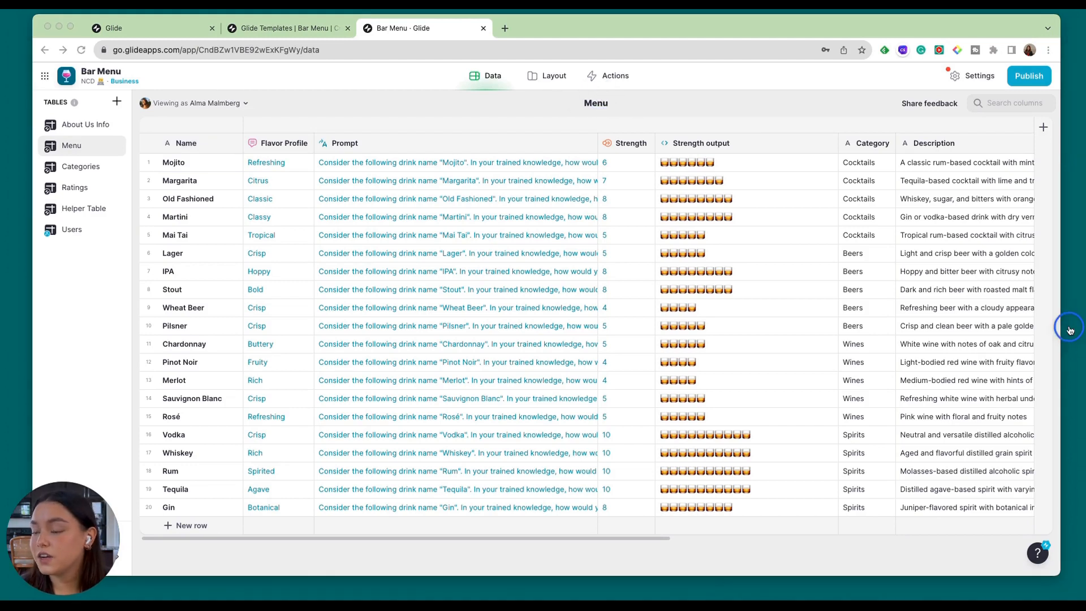